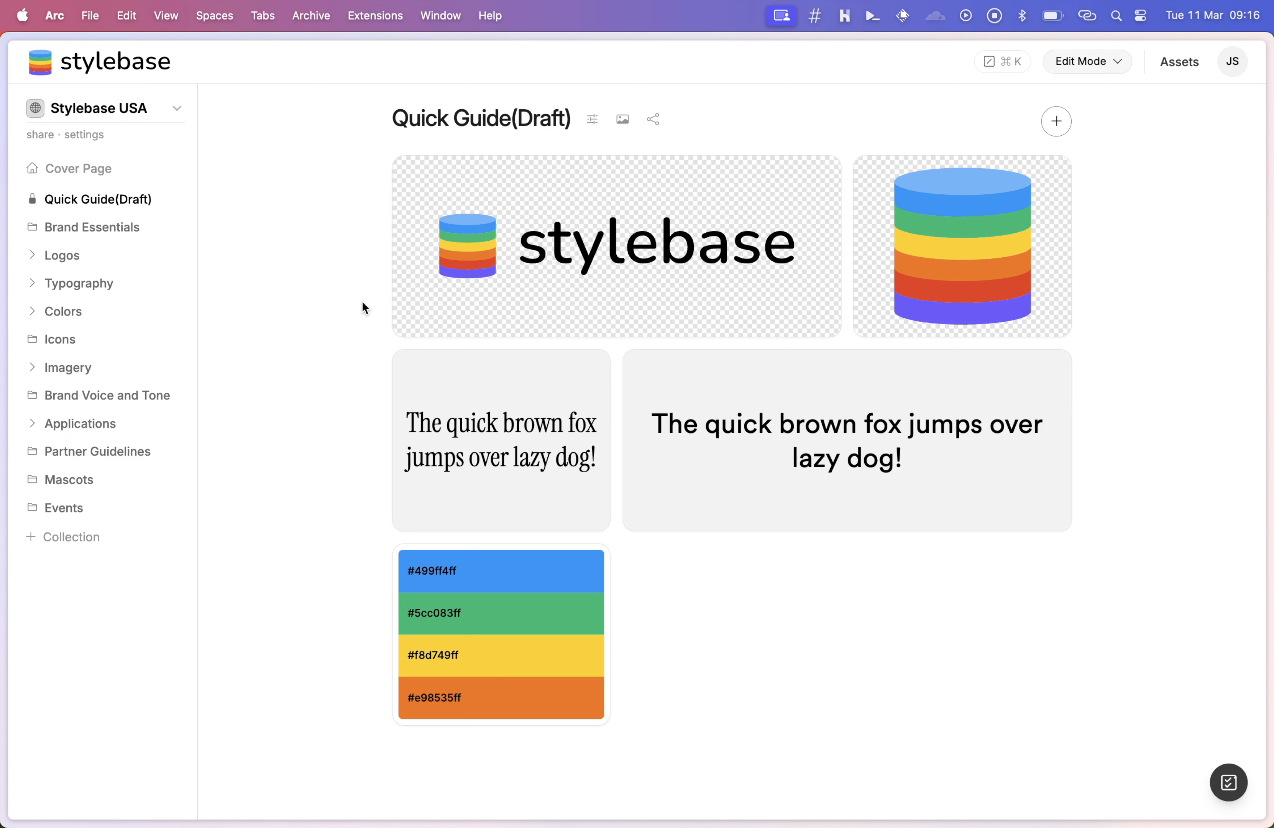
Turn on the table of contents for the Quick Guide(Draft) collection and save the customization.
click(593, 129)
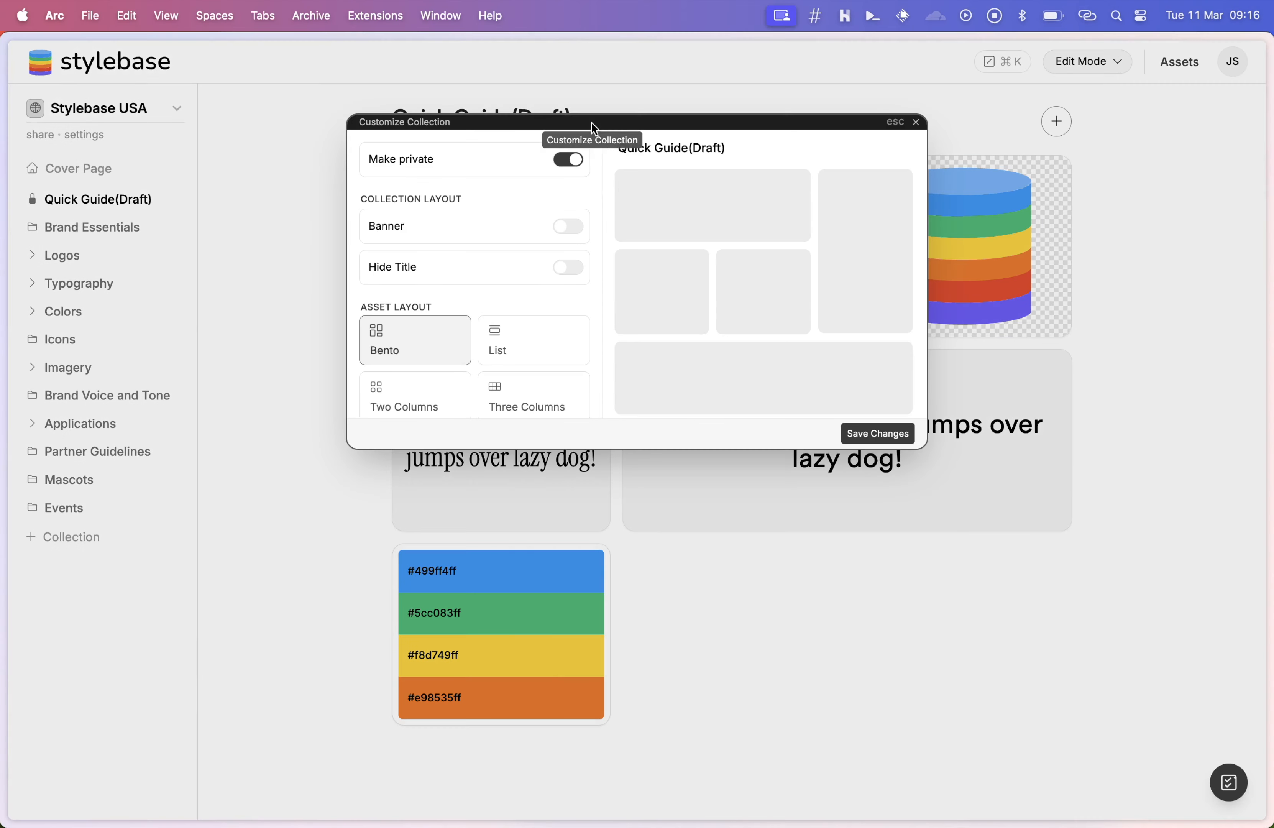
scroll(511, 296, down, 2)
click(571, 392)
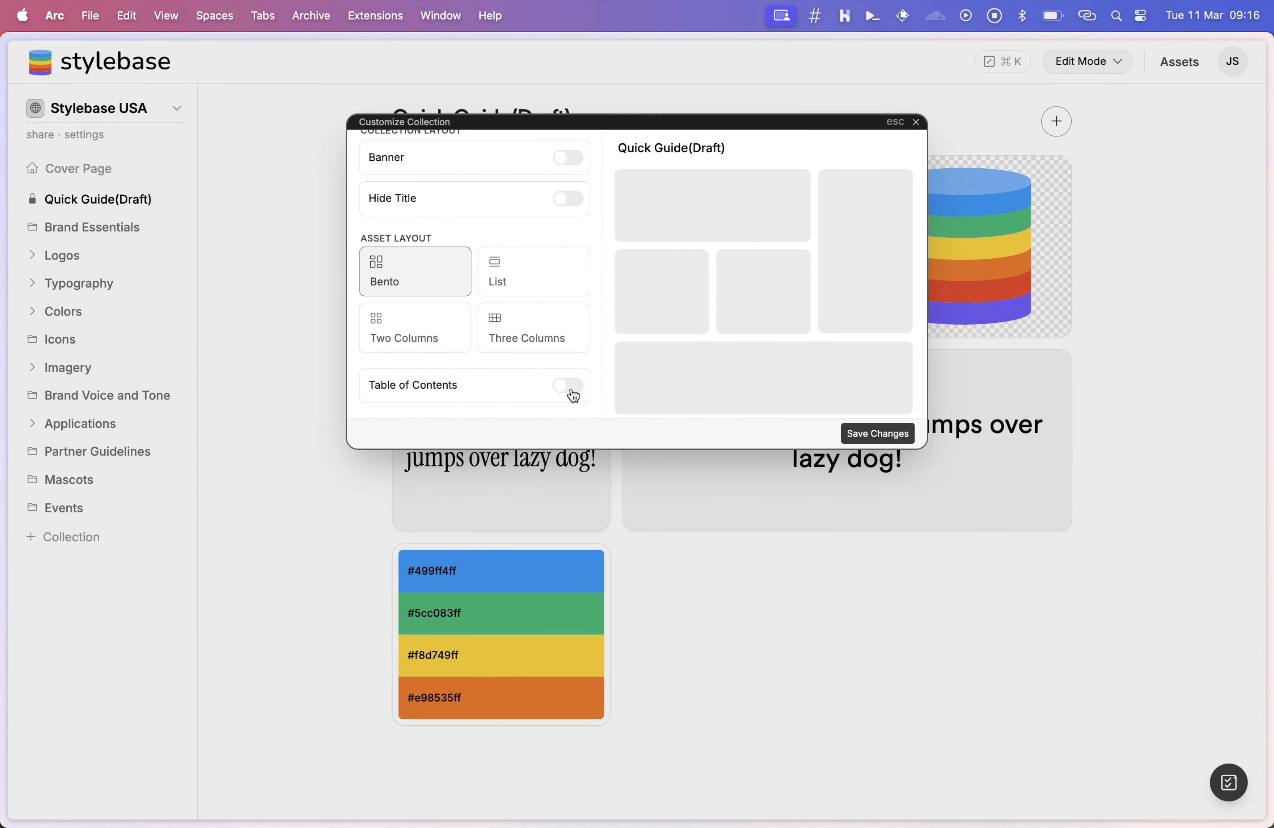
click(868, 434)
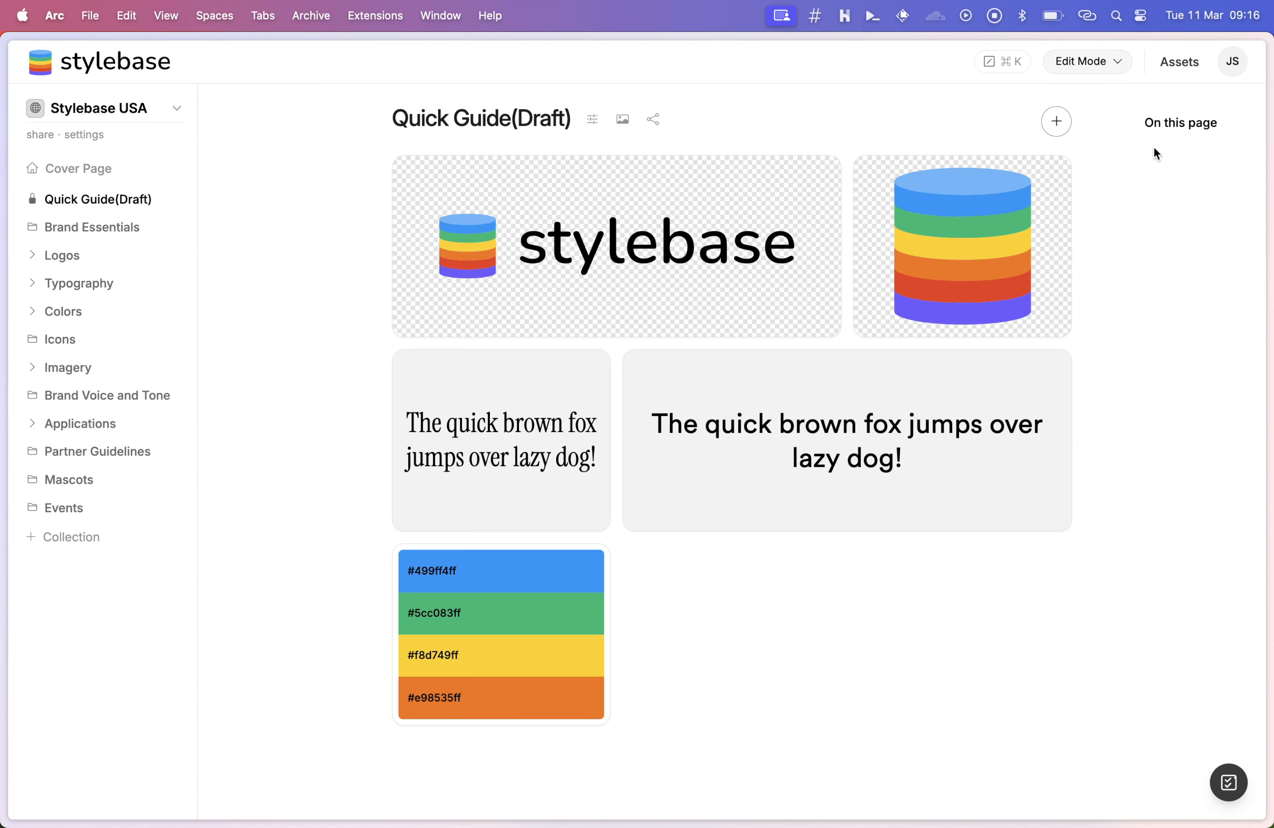
Add a text block after the Colors palette and replace its placeholder text with the first-level heading "Heading".
scroll(926, 619, down, 3)
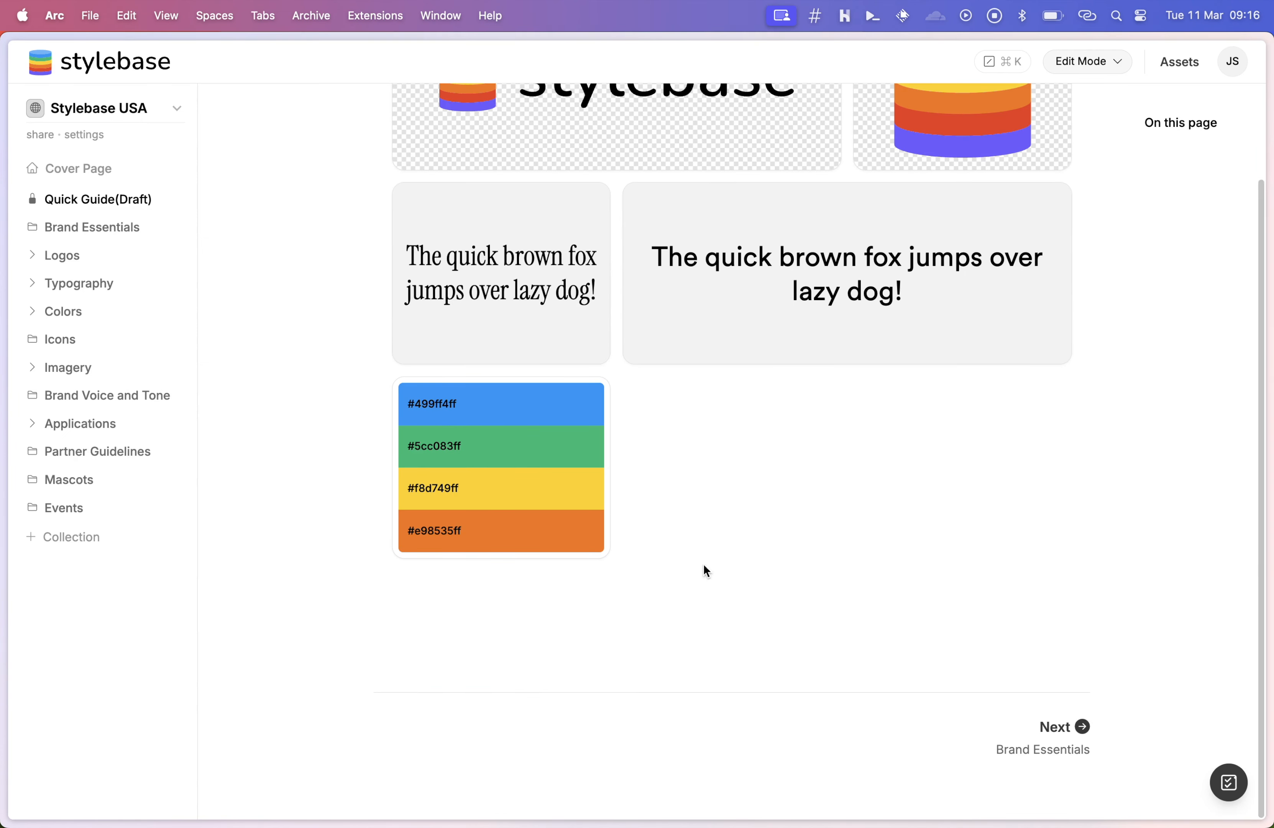
mouse_move(593, 555)
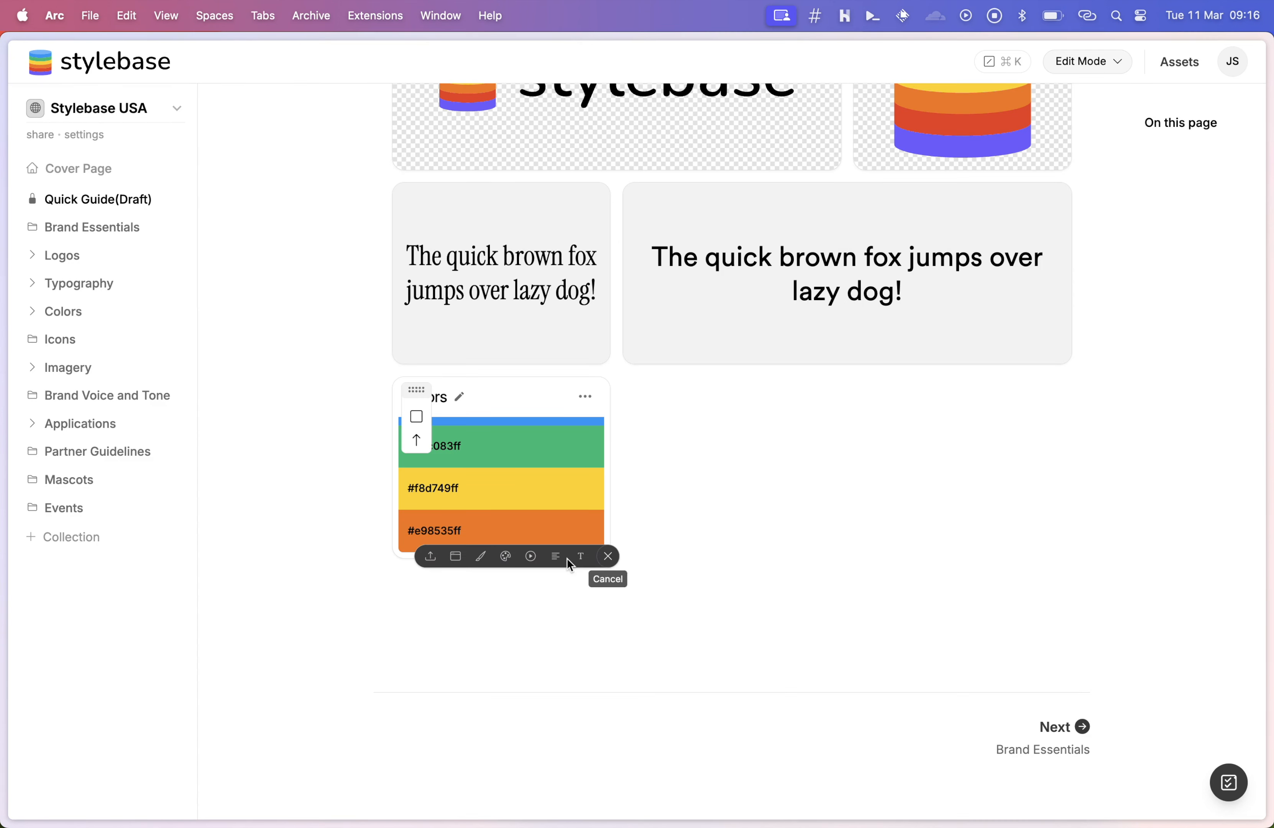
click(549, 557)
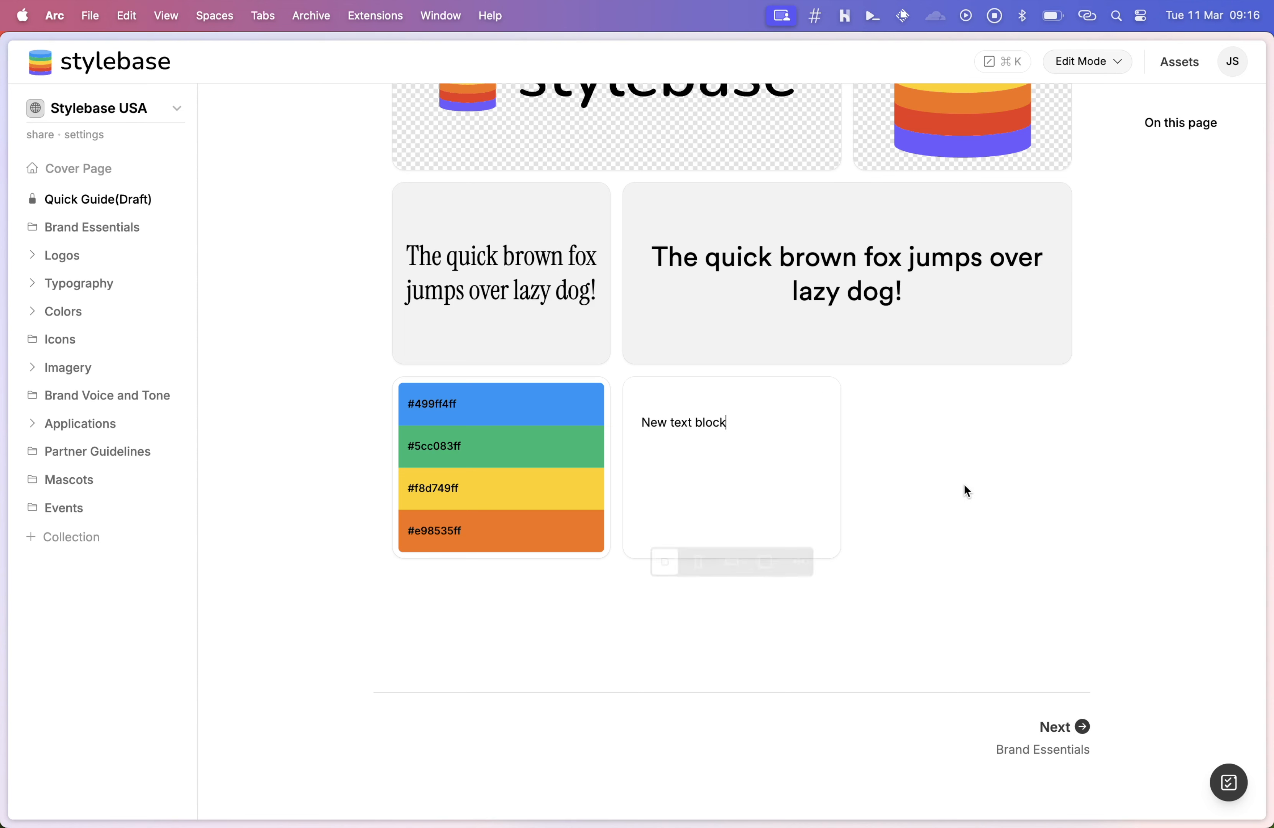
key(super+a)
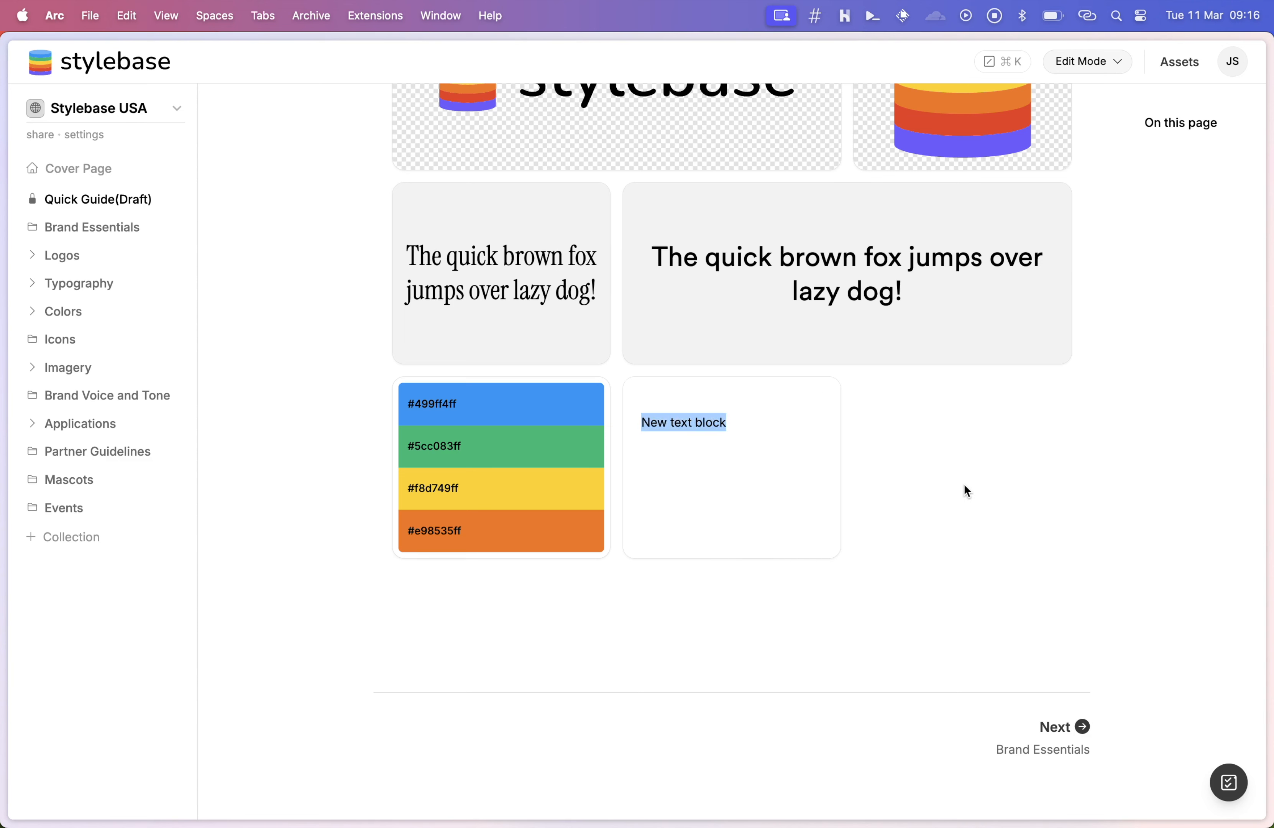
text(#)
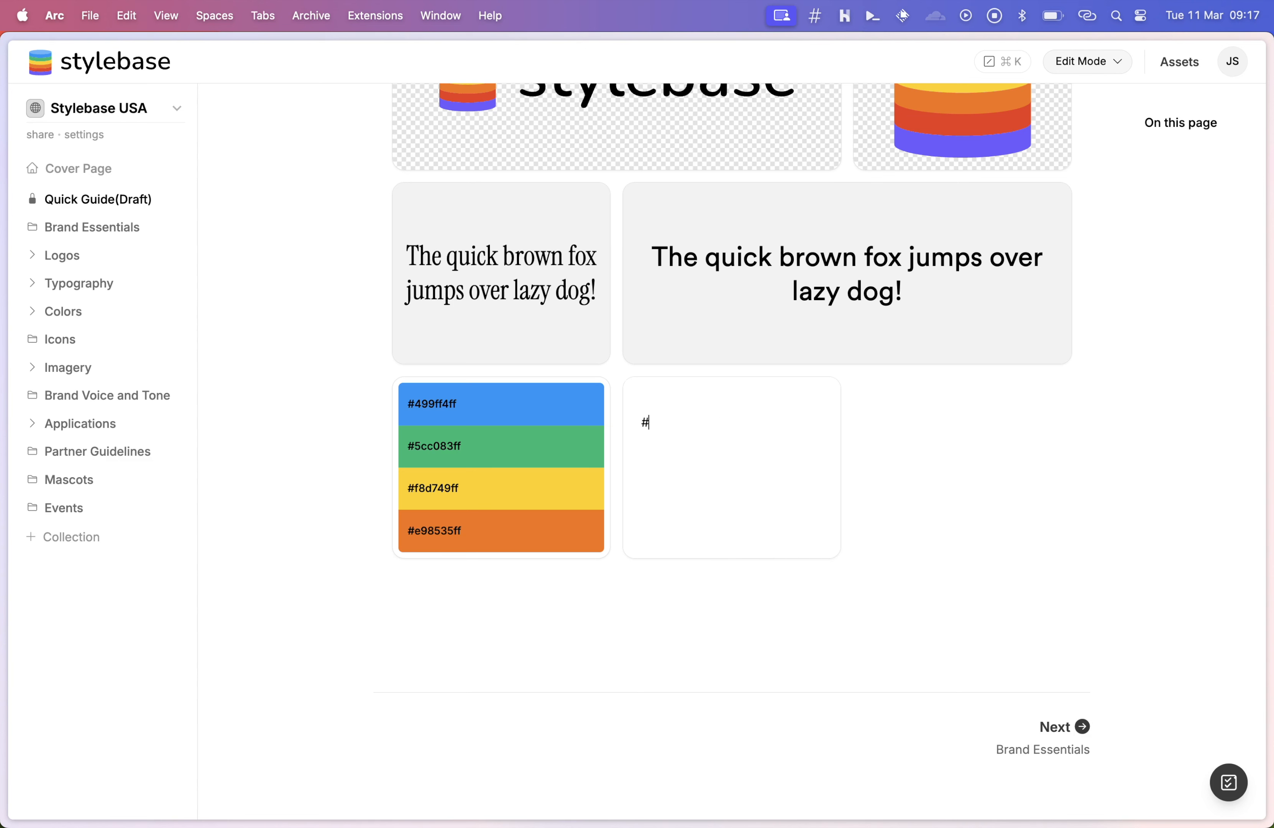
text(# Heading)
click(964, 602)
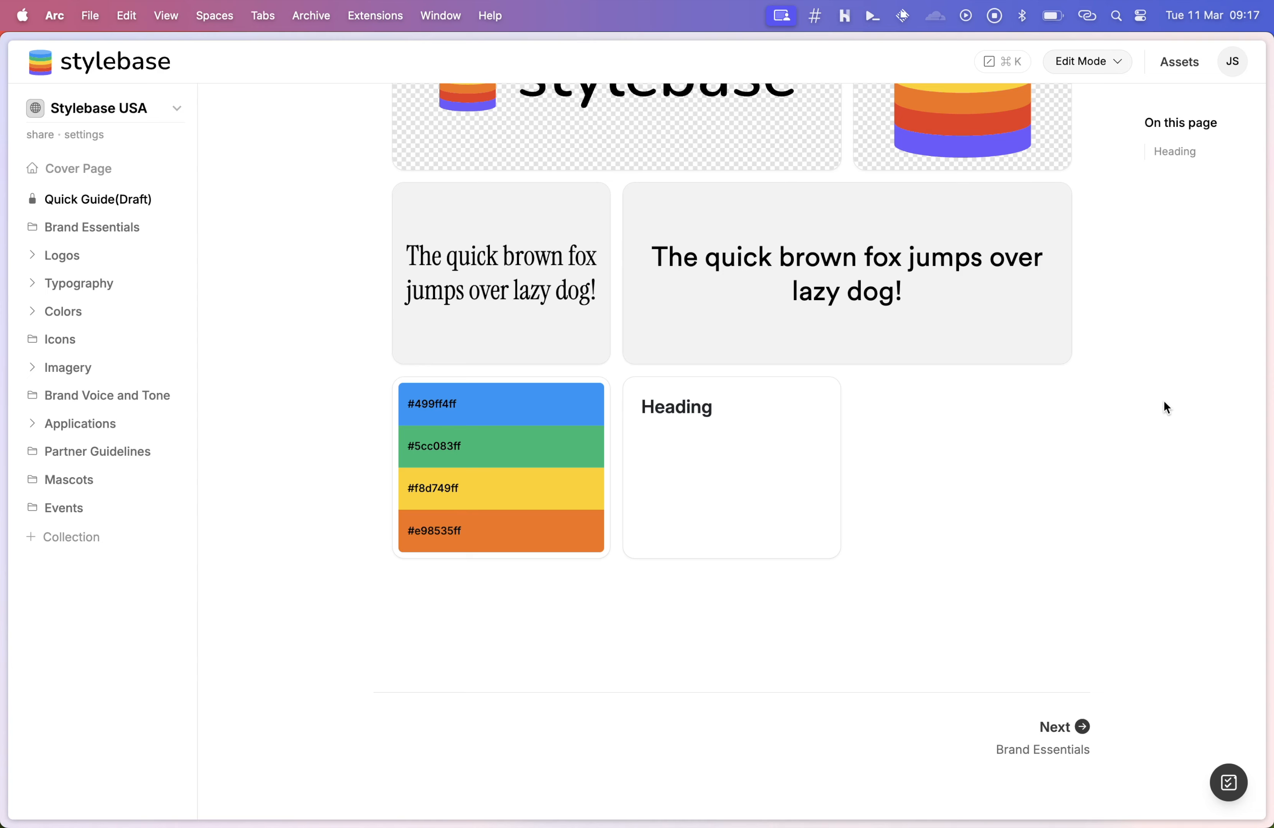
Add a section title reading "Logos" at the start of the Quick Guide(Draft) collection.
scroll(1163, 400, up, 3)
click(1056, 123)
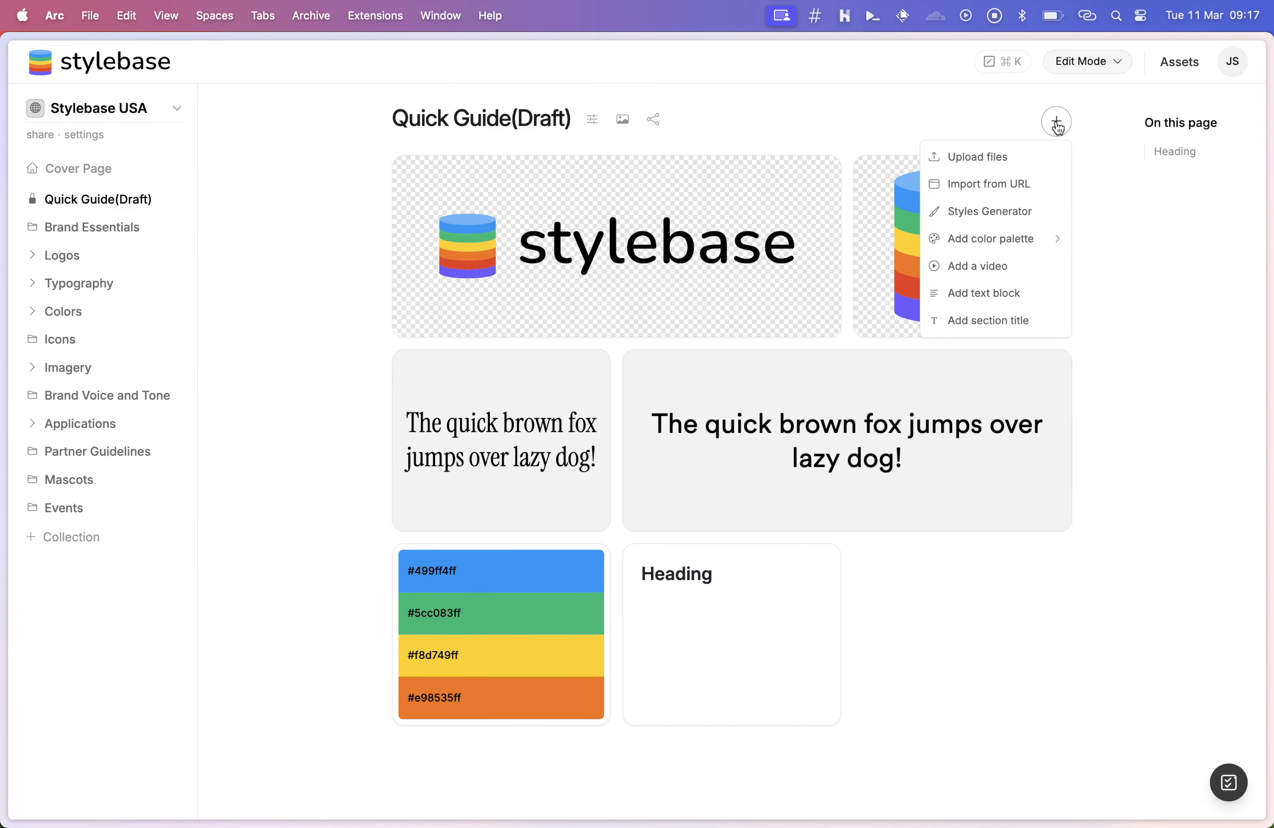
click(964, 328)
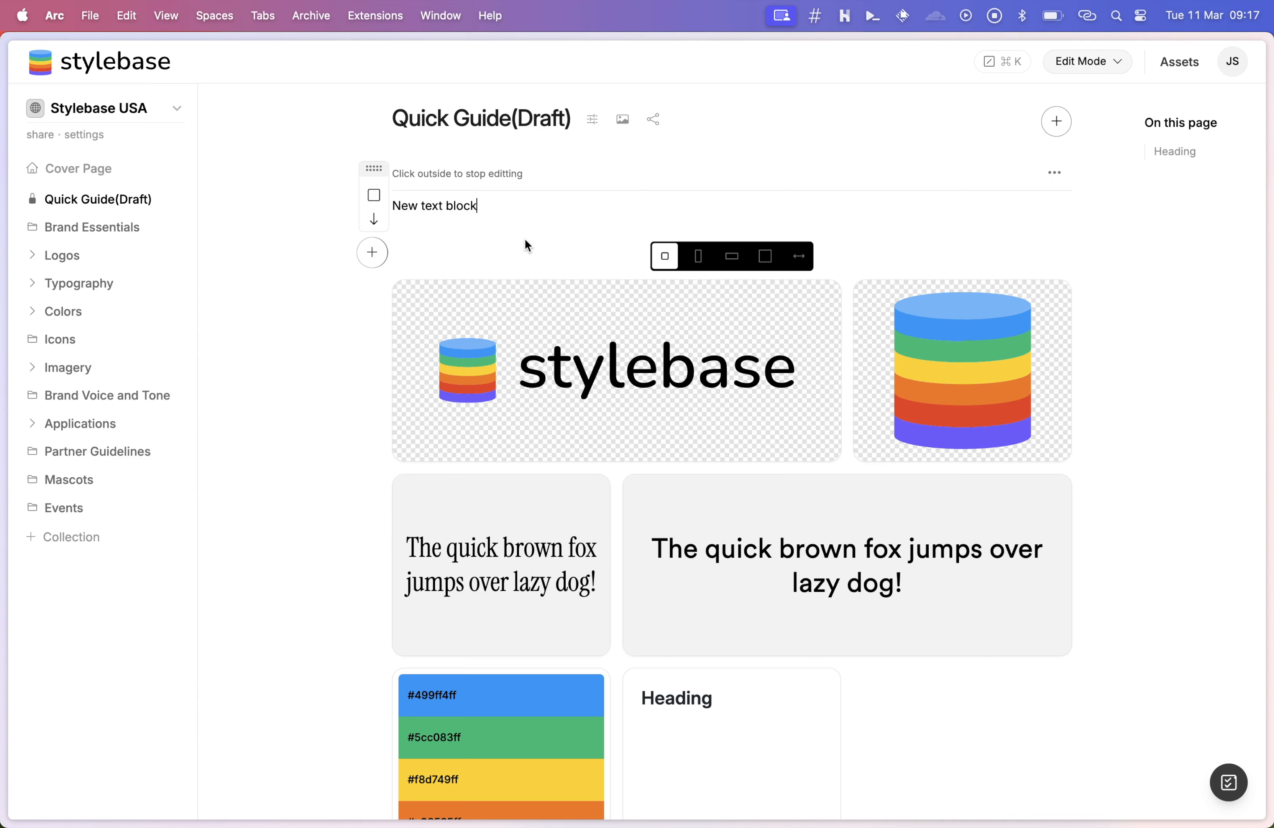
key(super+a)
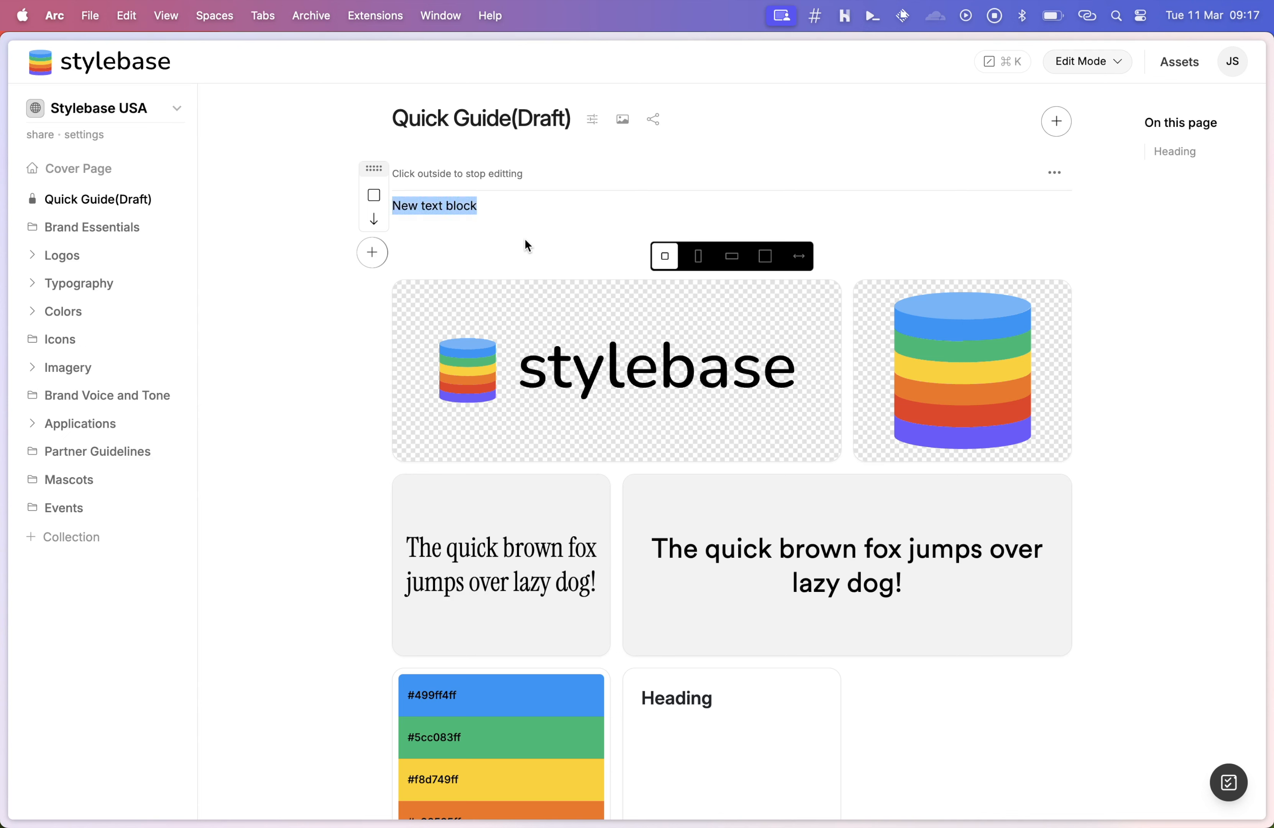
text(Logos)
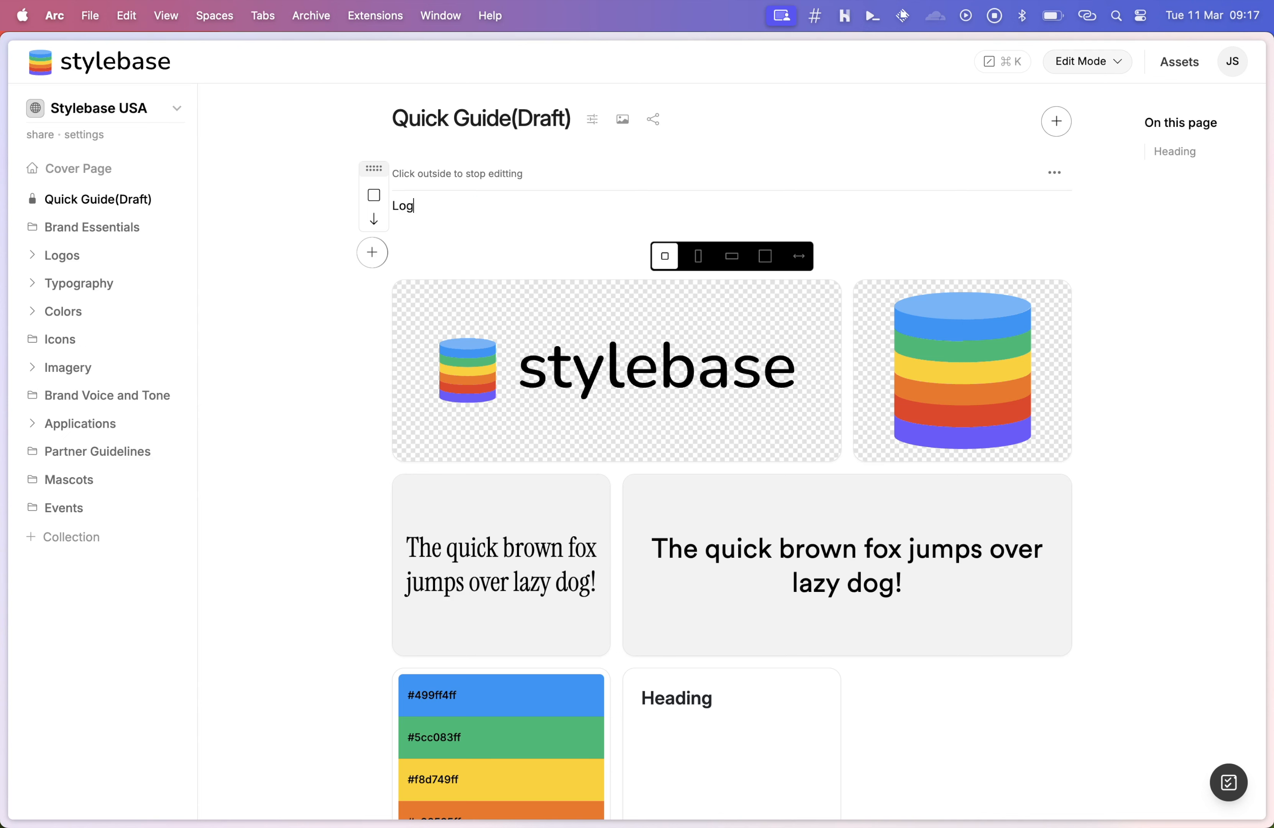
click(895, 115)
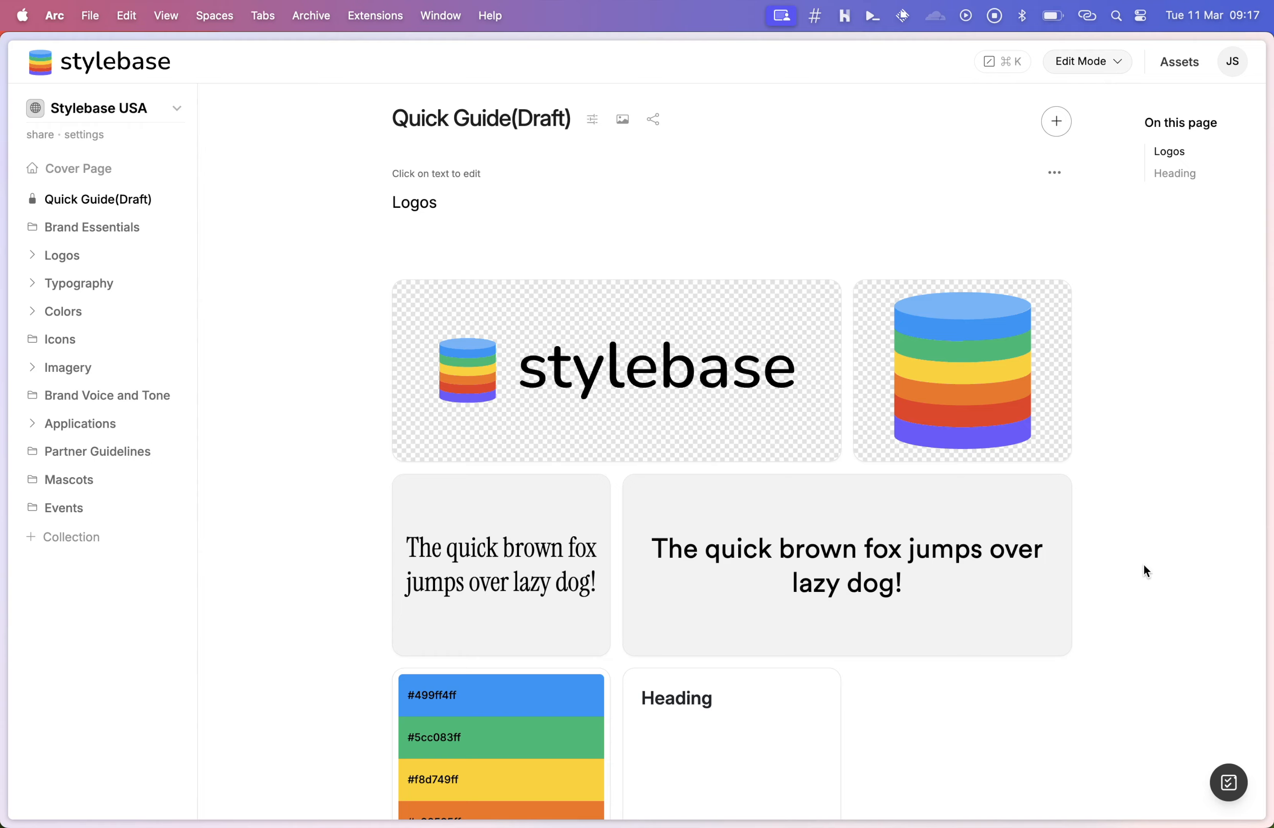
Include the Colors palette asset in the table of contents and save its asset details.
scroll(1143, 564, down, 5)
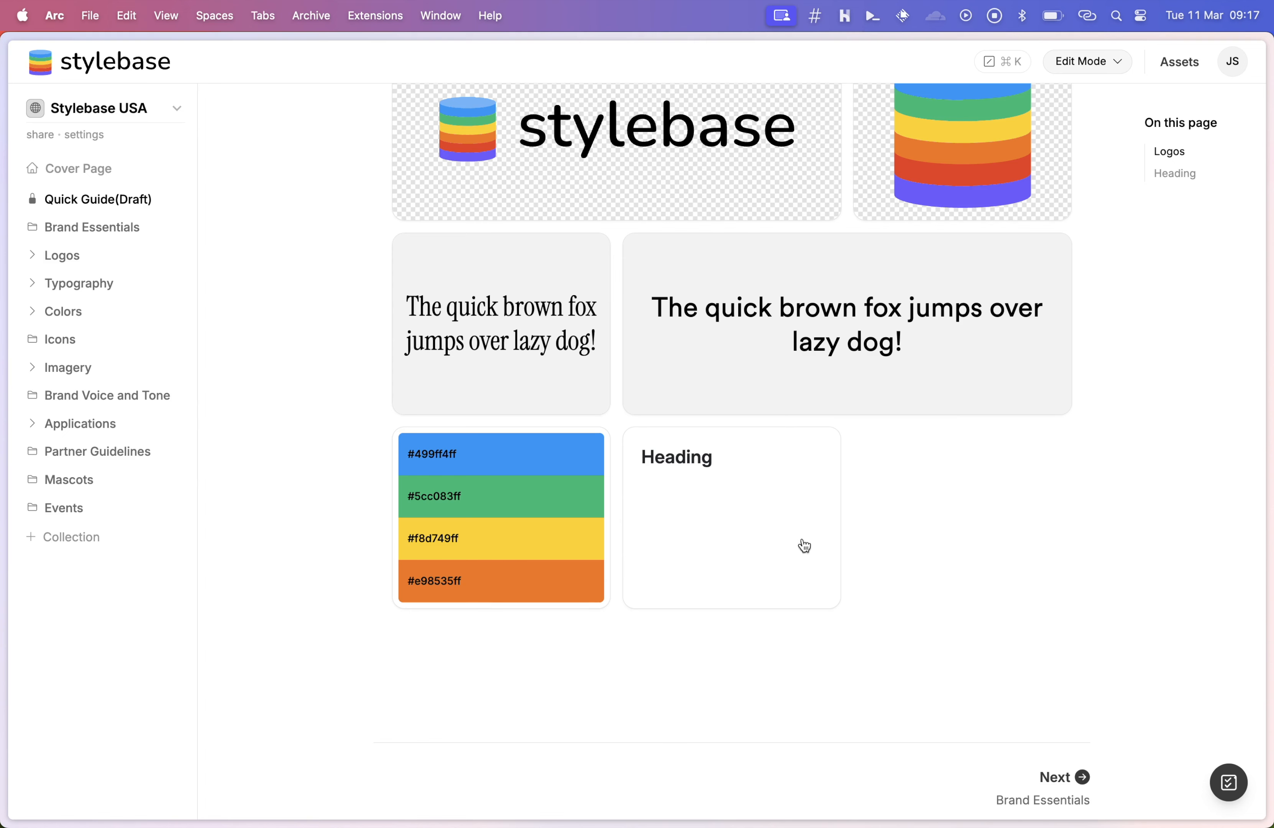
click(473, 448)
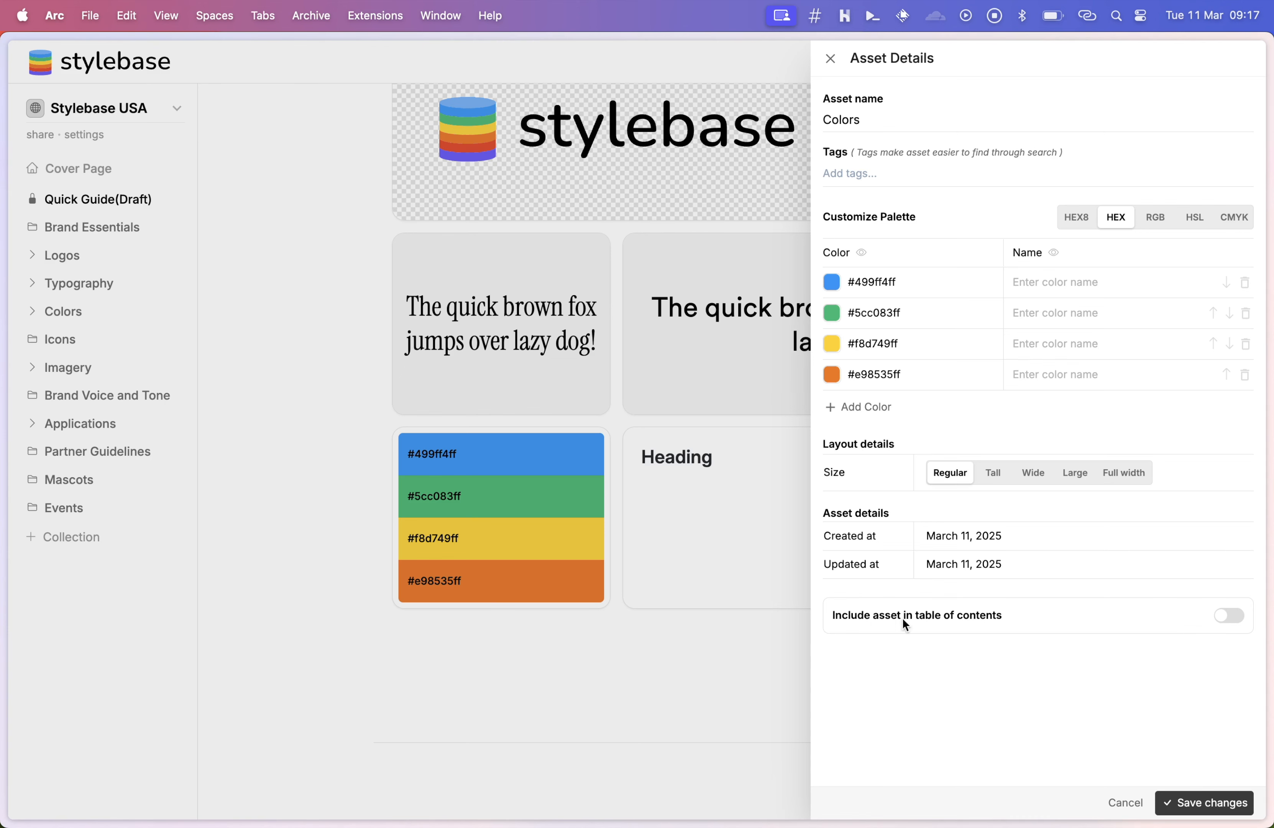
click(1242, 616)
click(1219, 802)
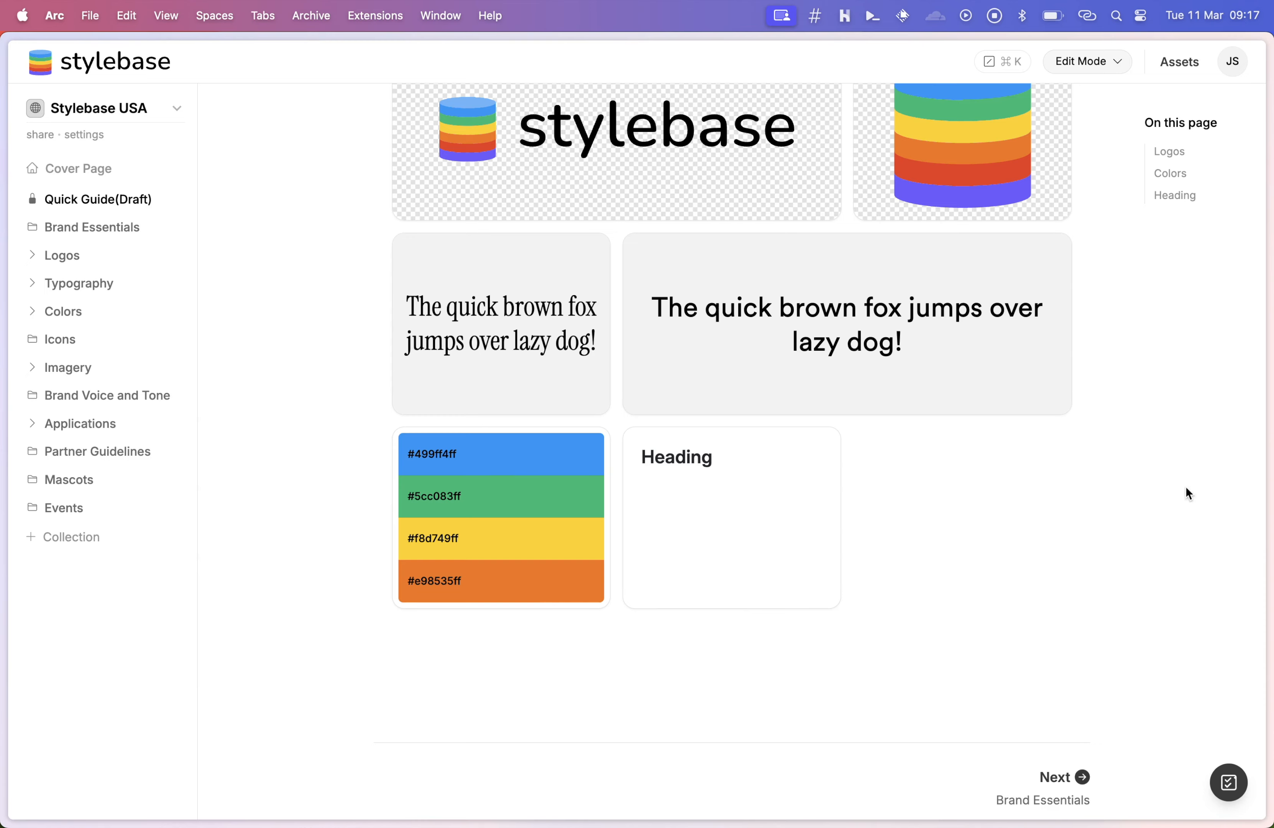
Delete the "Heading" text block beside the Colors palette and confirm the deletion.
scroll(1179, 484, up, 2)
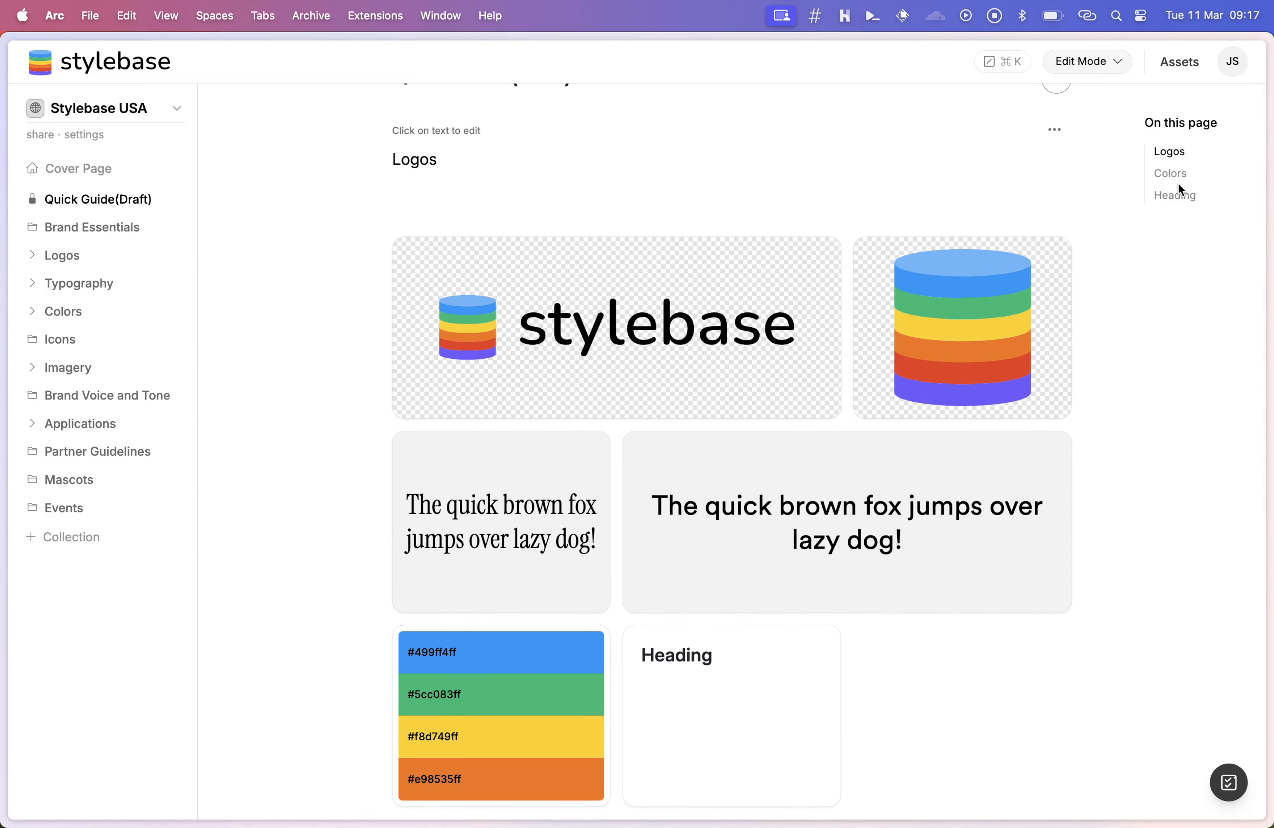
scroll(1090, 467, down, 4)
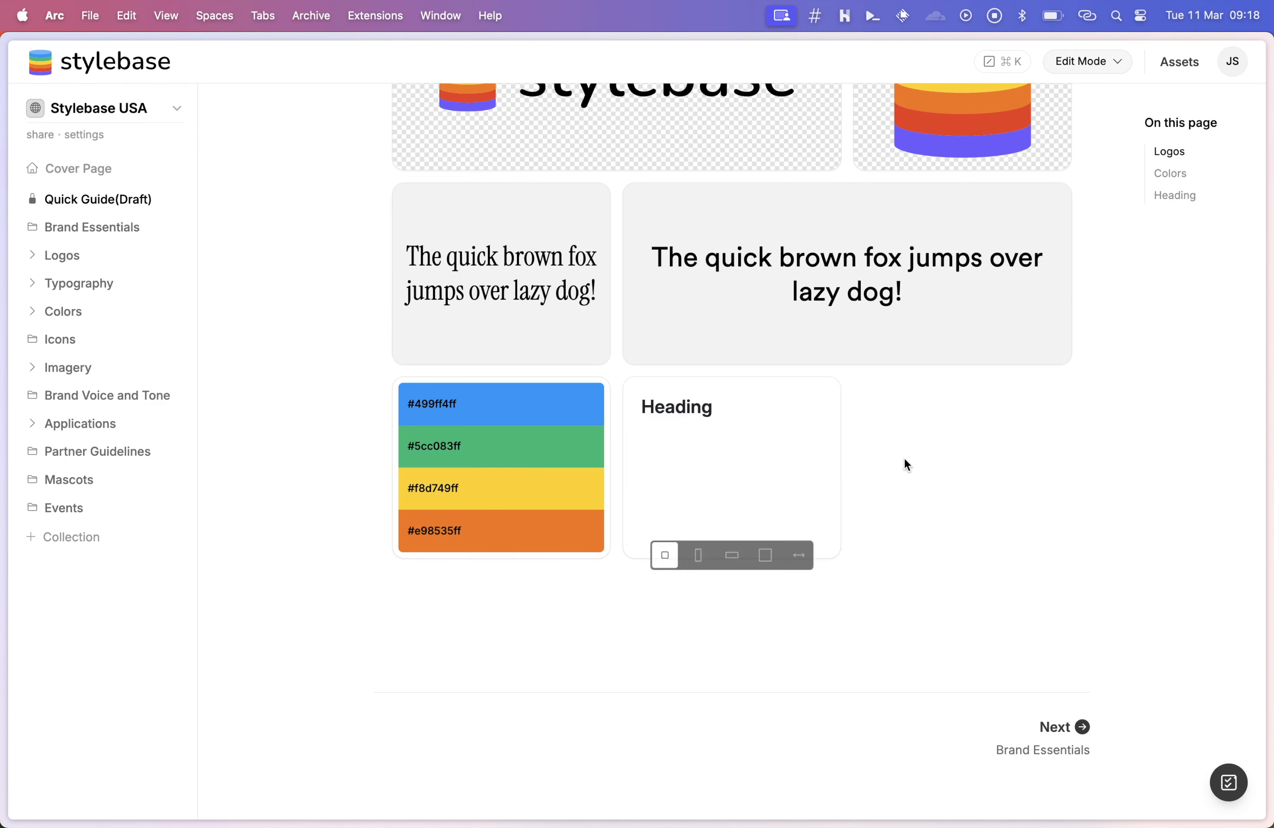
click(818, 401)
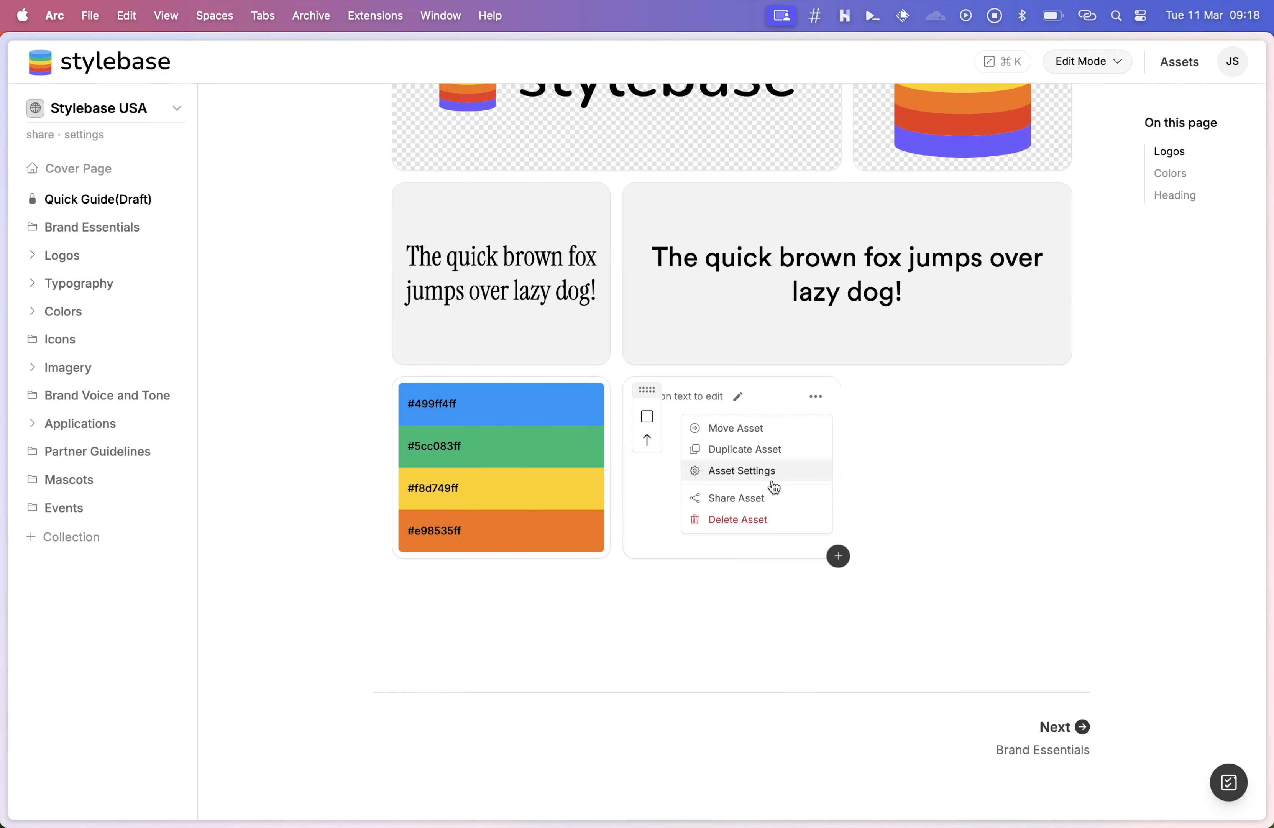
click(732, 519)
click(775, 462)
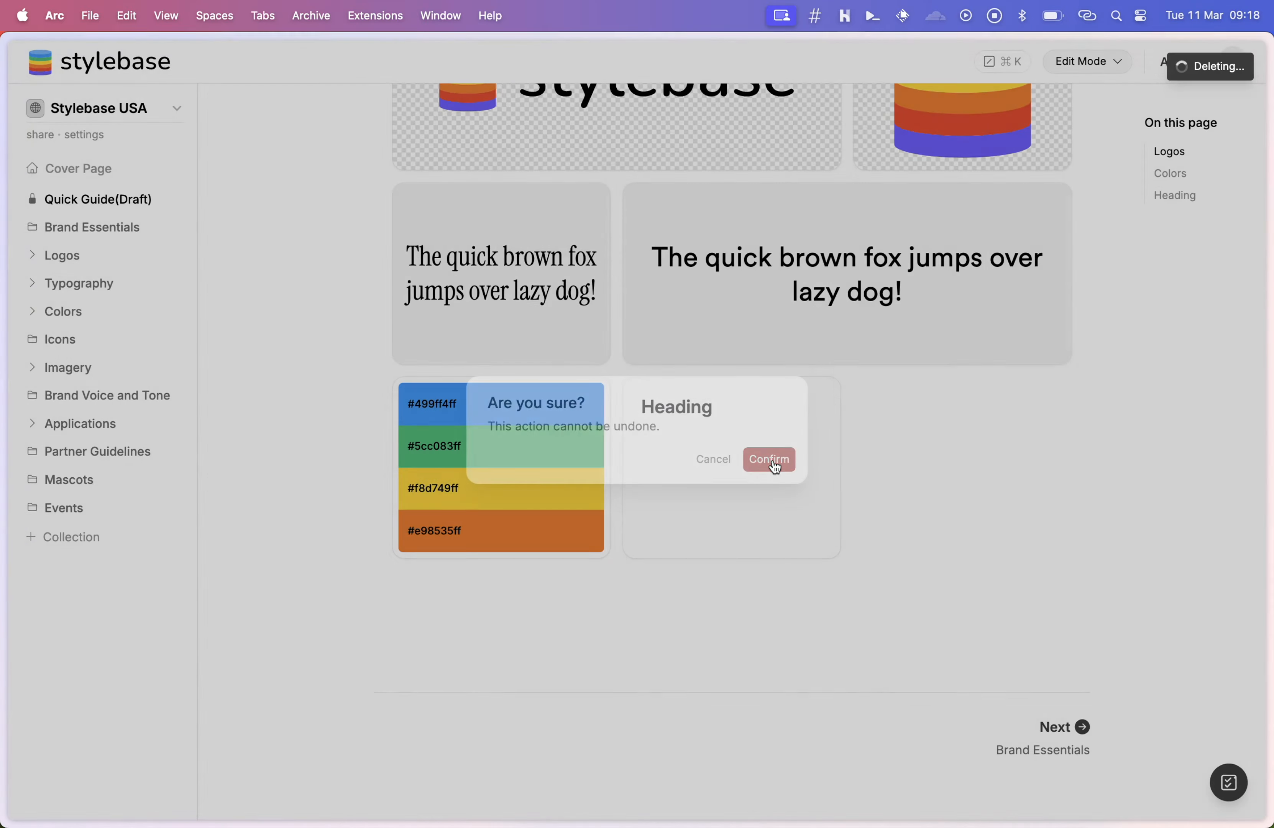
Look over the collection page and jump to the Colors entry from its table of contents.
scroll(778, 524, up, 1)
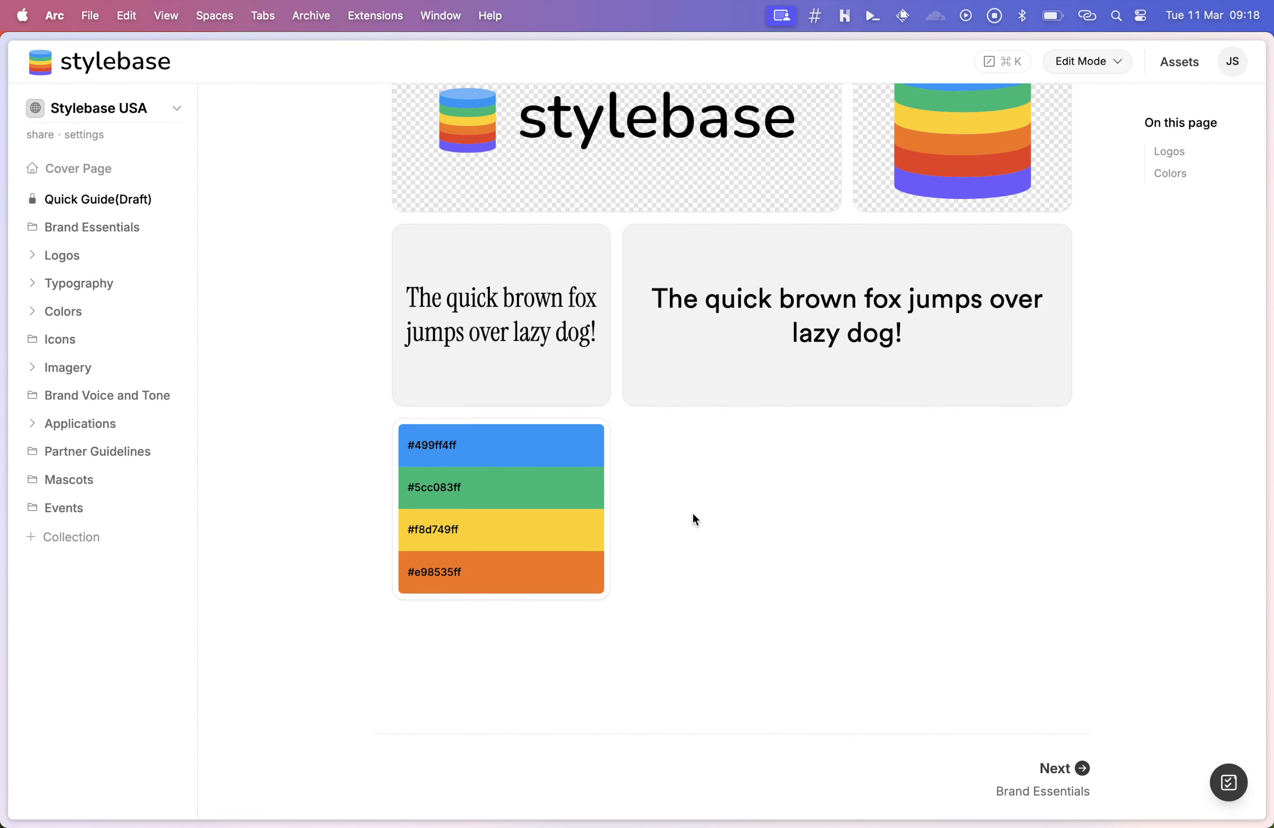
scroll(692, 511, up, 5)
scroll(693, 513, down, 5)
scroll(693, 513, up, 2)
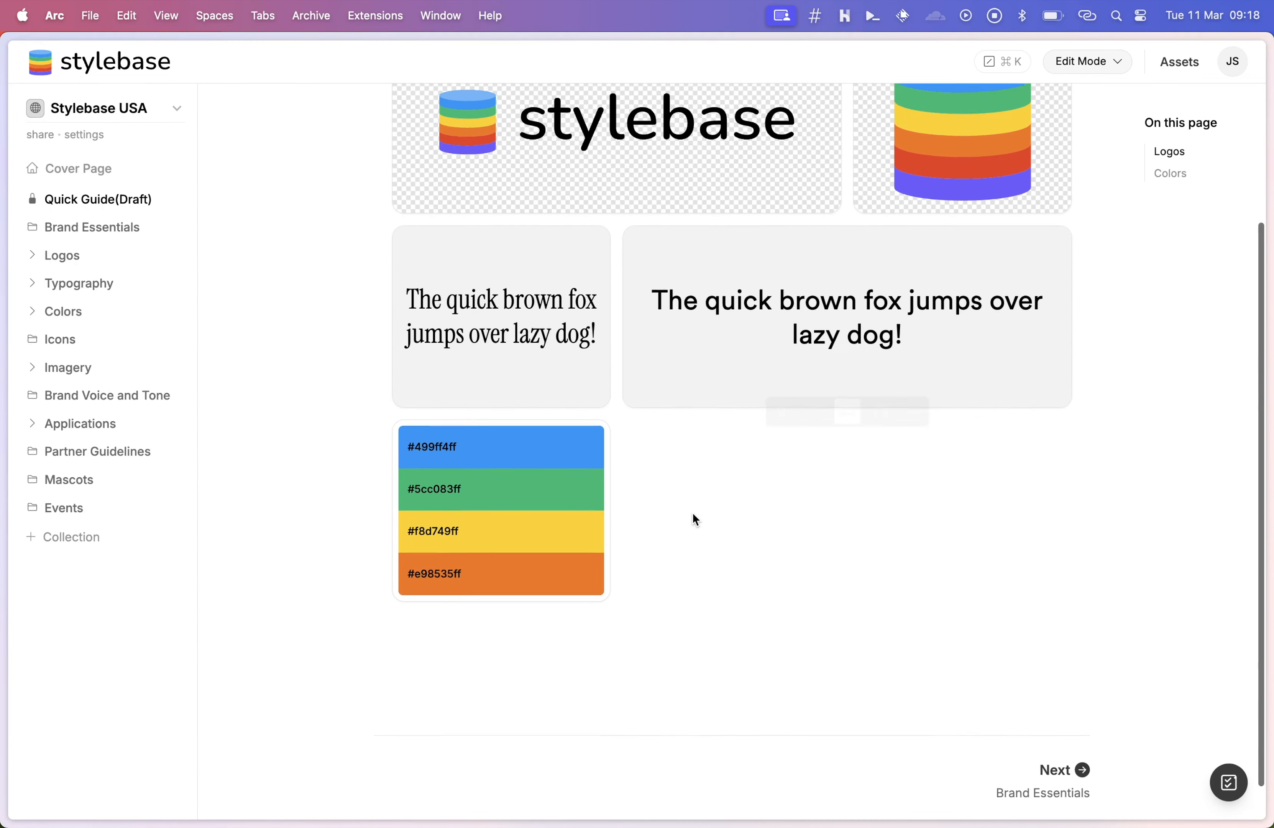
scroll(694, 519, up, 5)
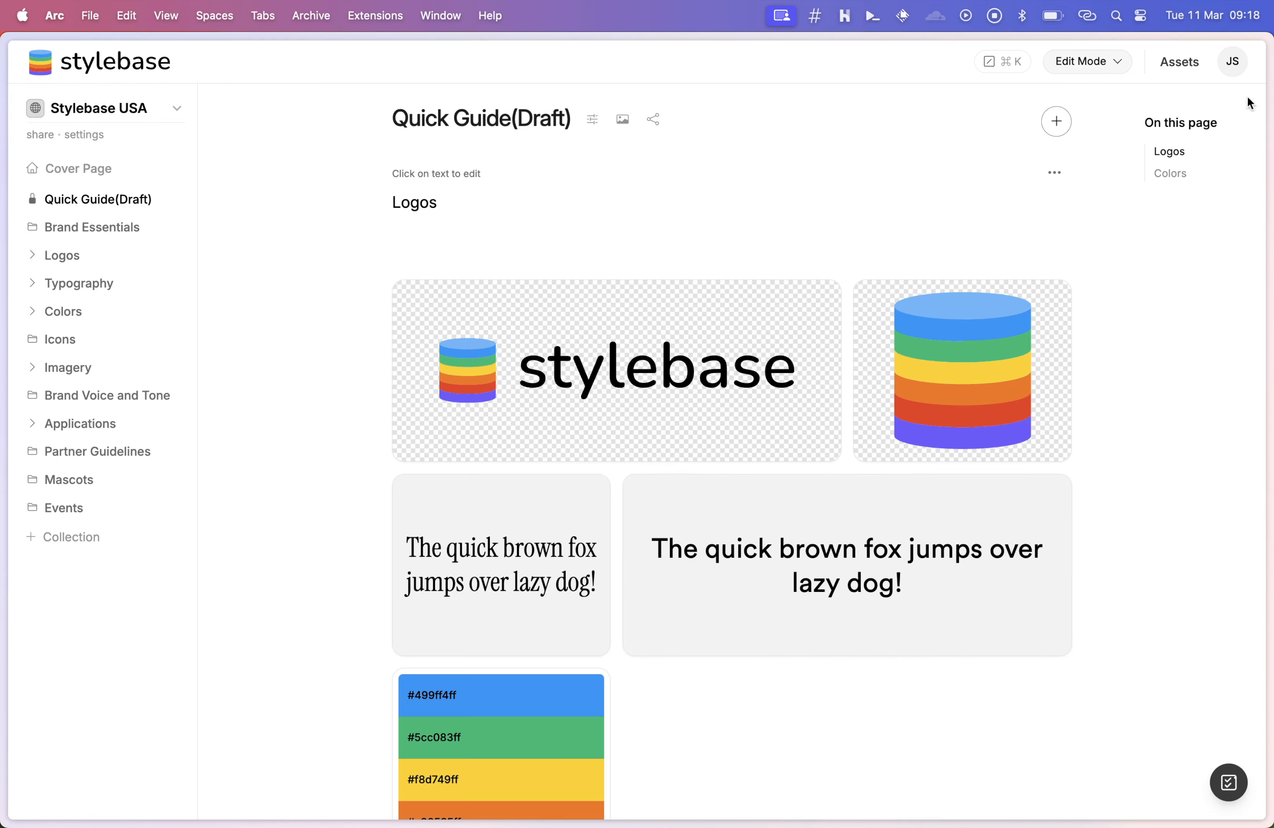
click(1180, 175)
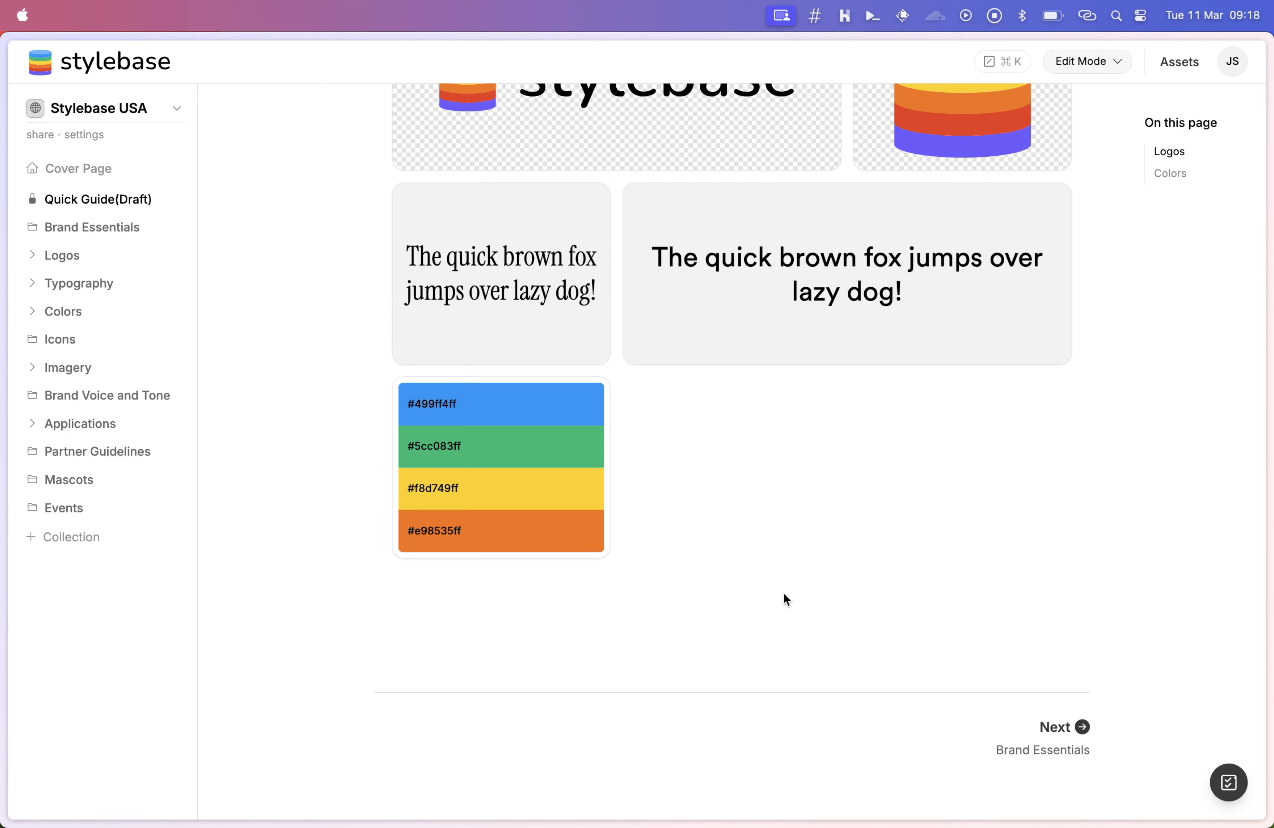
Add a gradient color palette to the collection and move it to the end, after the Colors palette.
scroll(783, 593, up, 5)
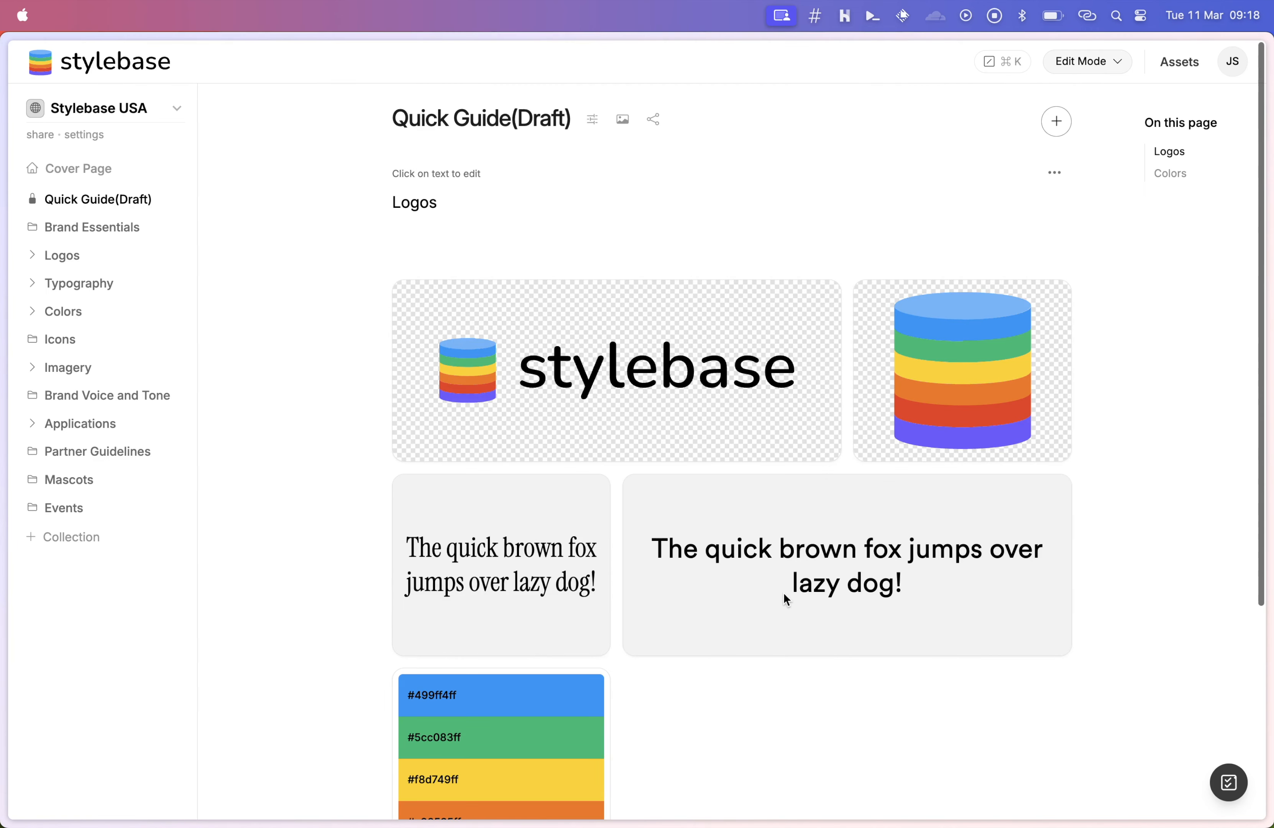
click(1057, 122)
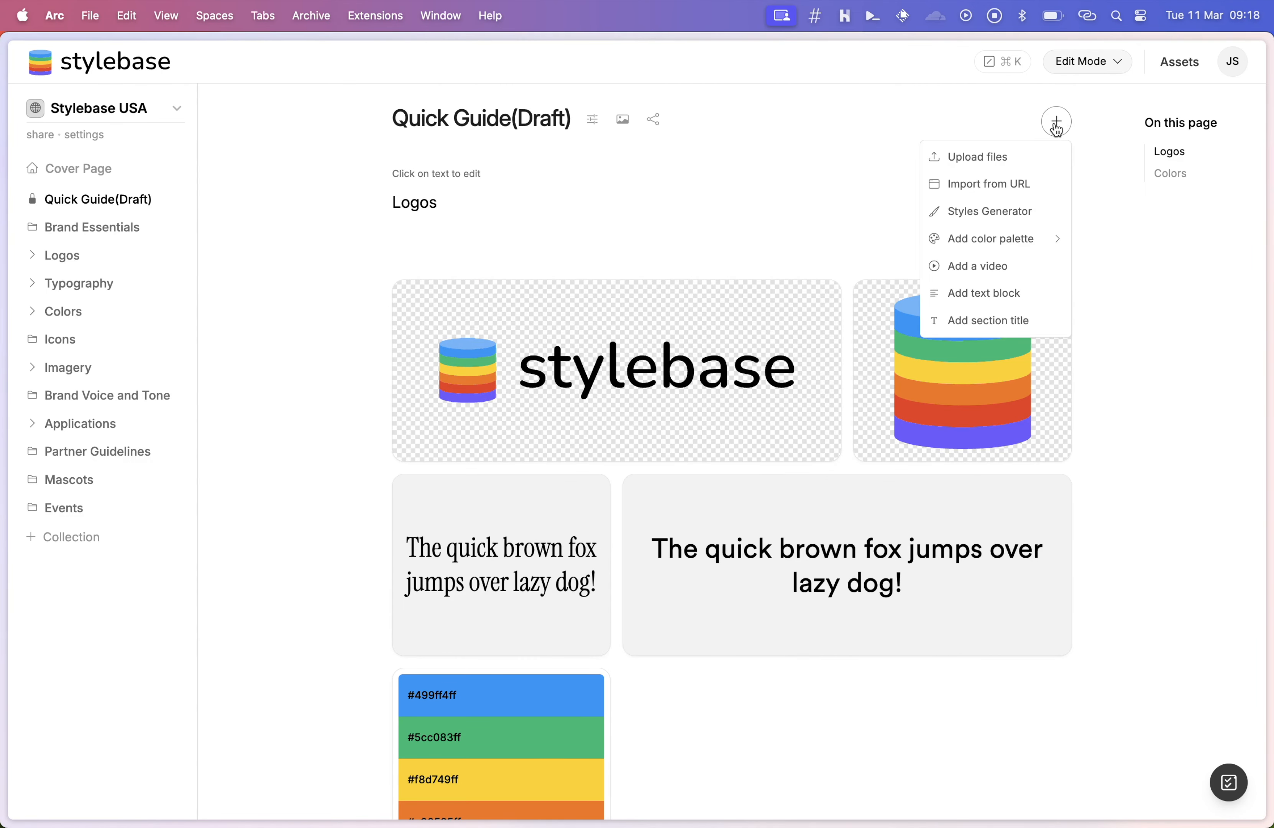
mouse_move(970, 243)
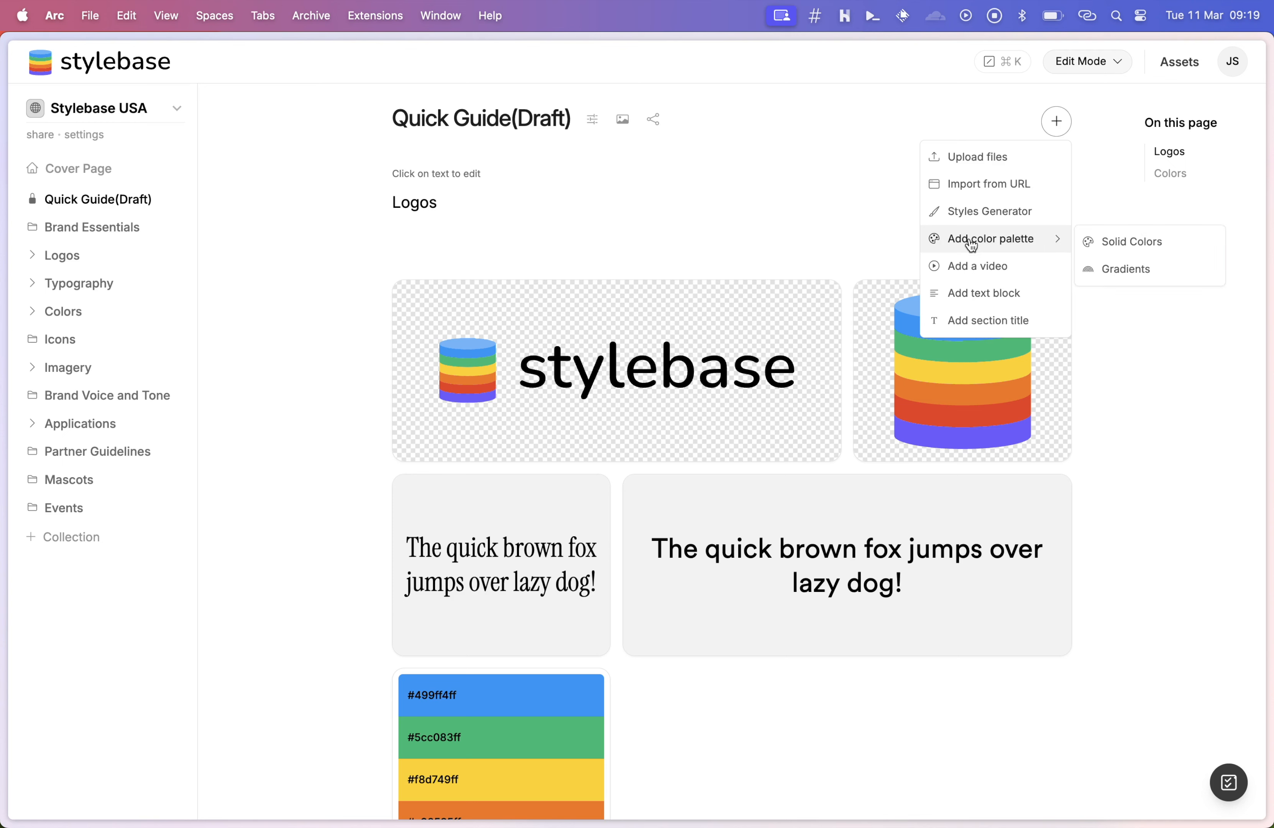
click(1134, 271)
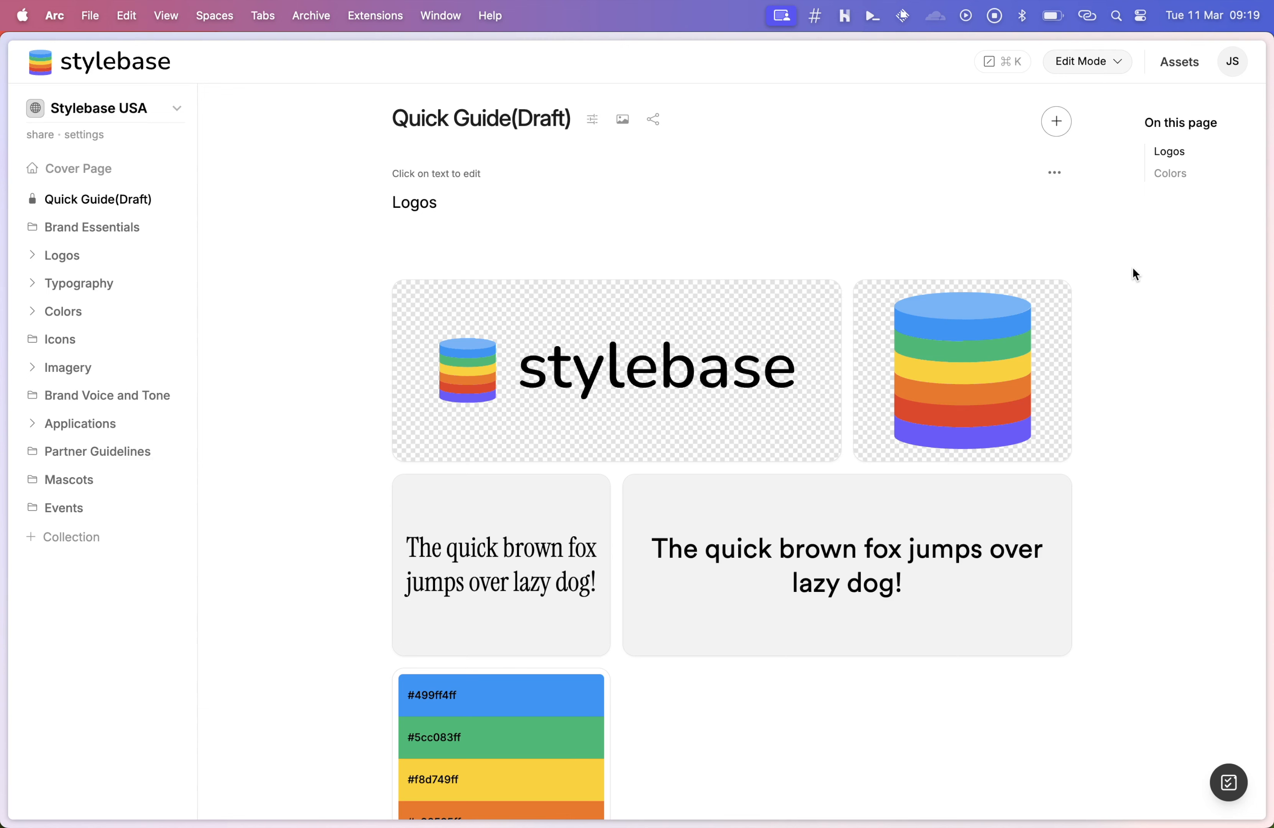
mouse_move(455, 162)
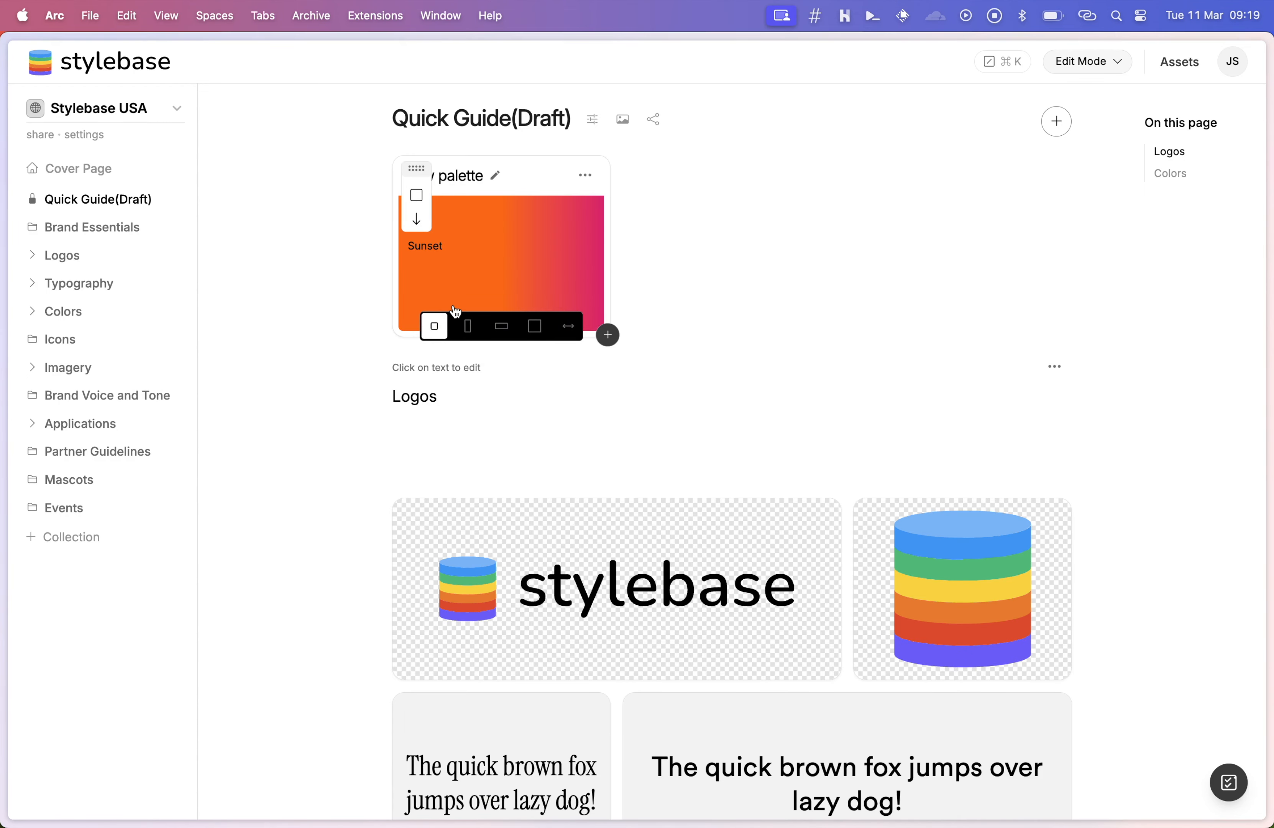
click(416, 219)
scroll(308, 550, down, 5)
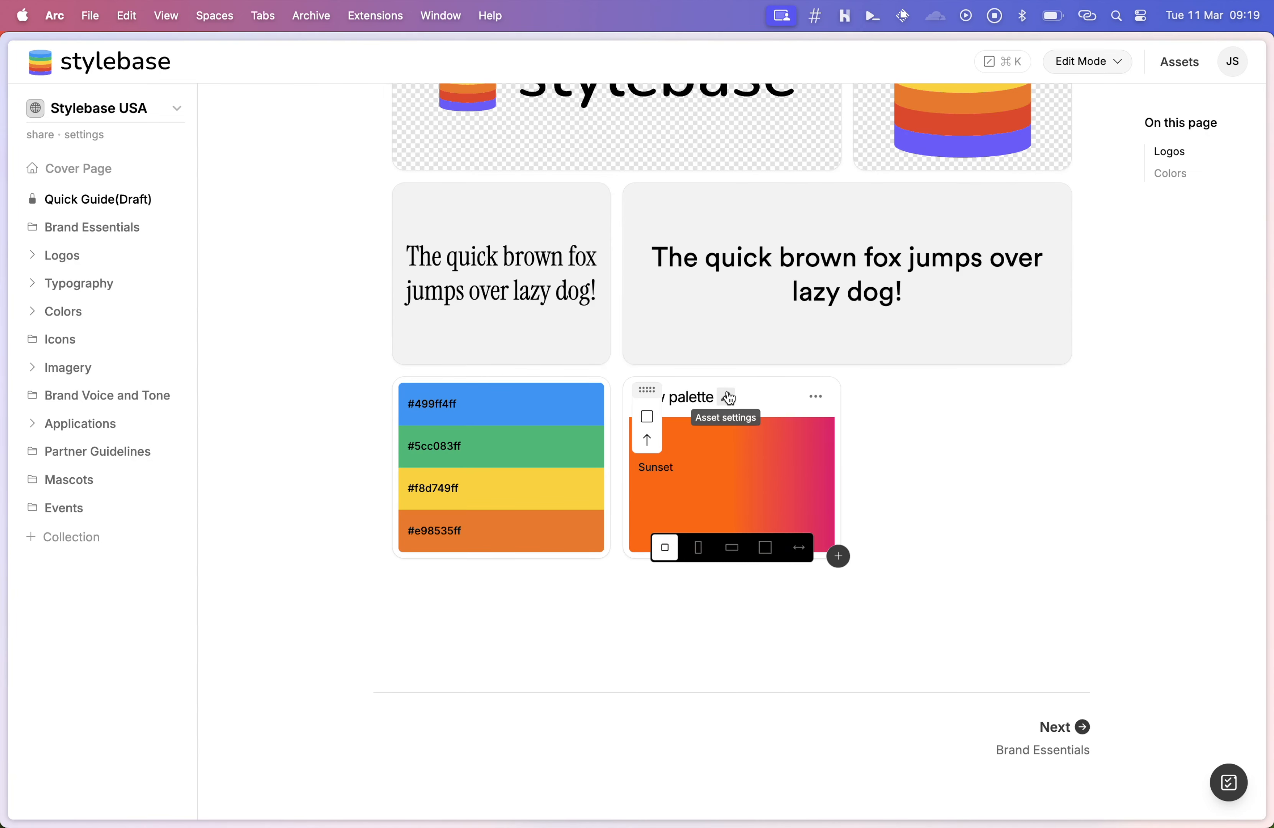
Add a second gradient to the new palette, with start color #3BF915 and a blue stop color of RGB 41, 47, 219.
click(727, 393)
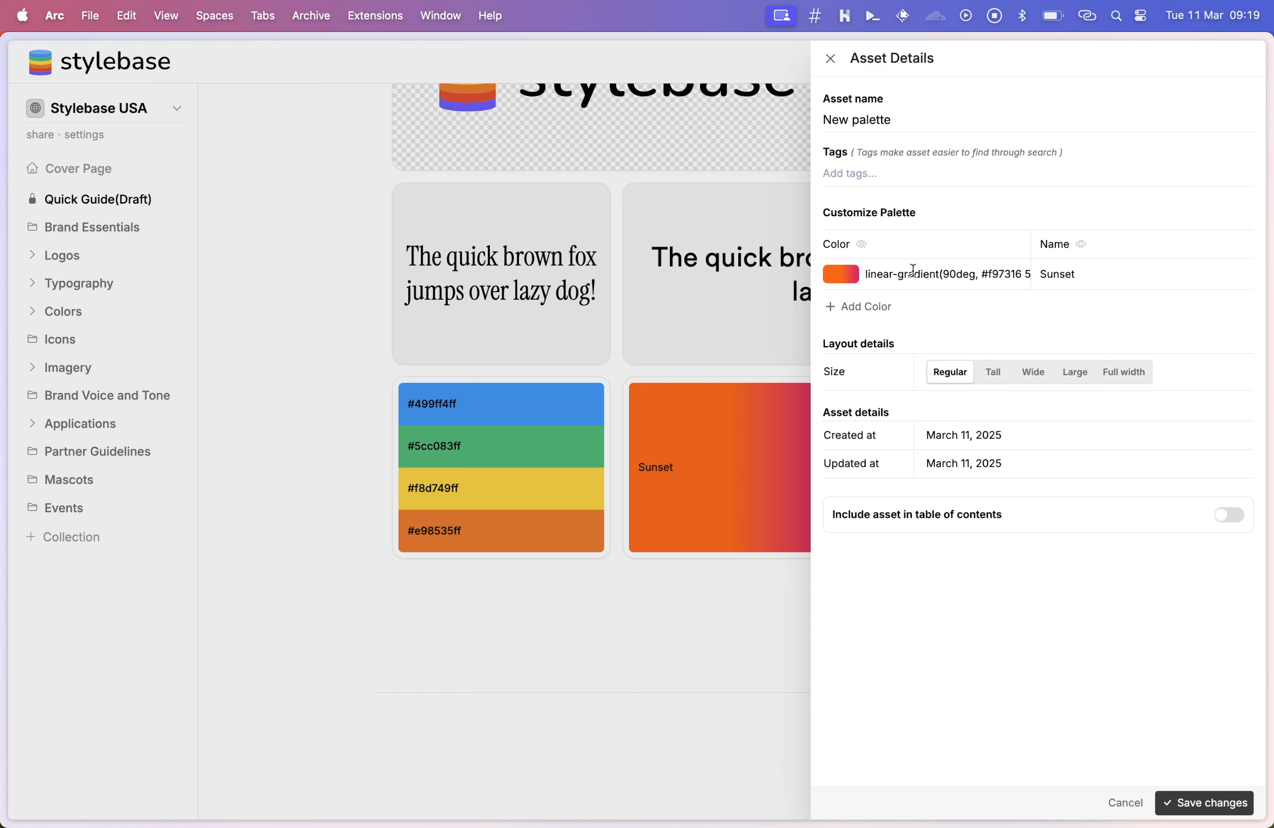
click(859, 307)
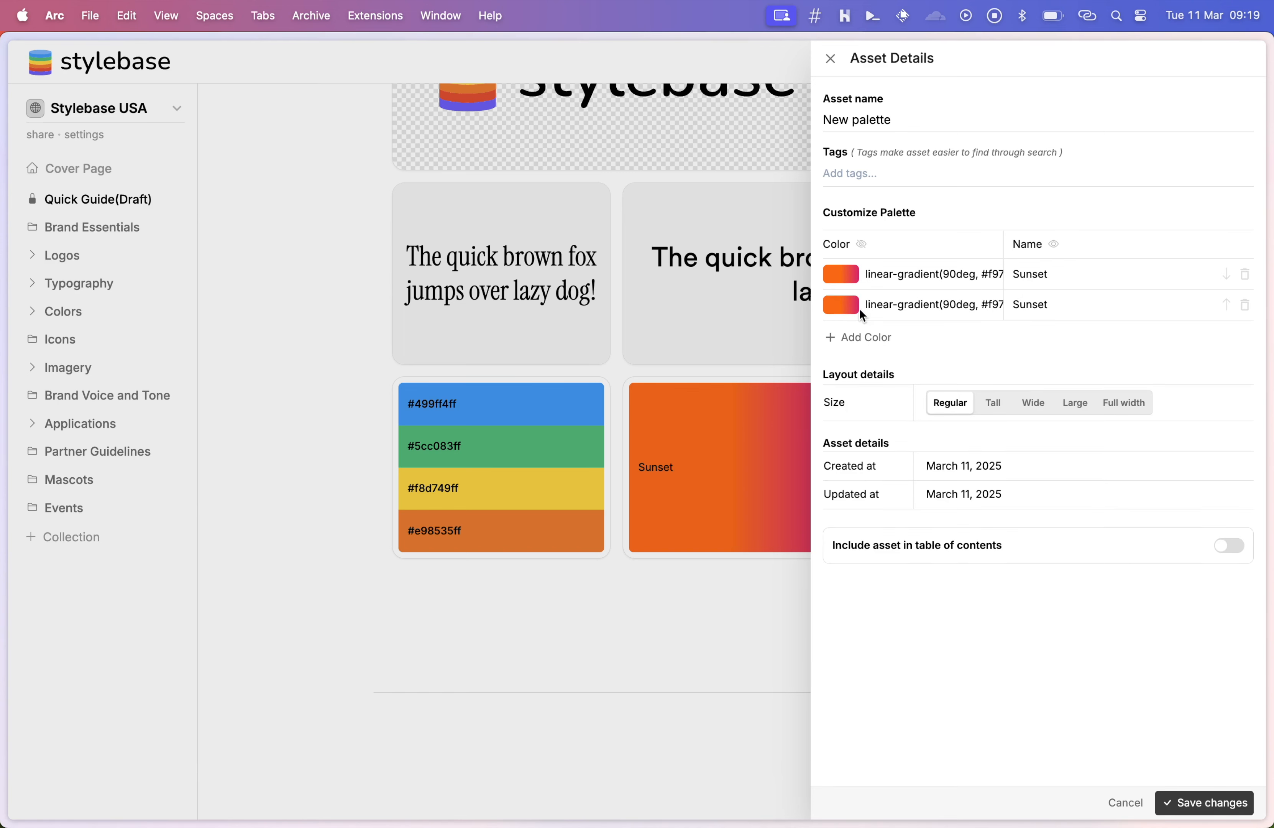
click(838, 305)
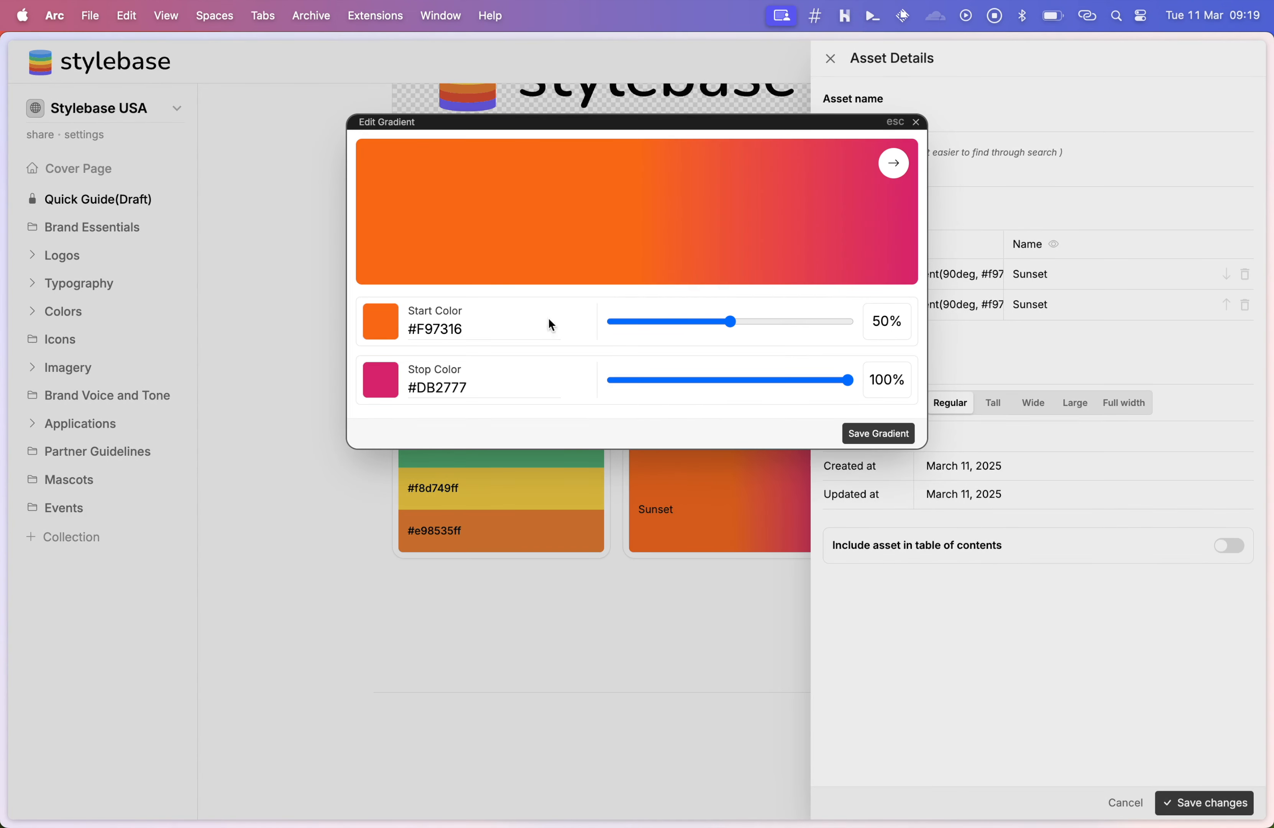
click(378, 314)
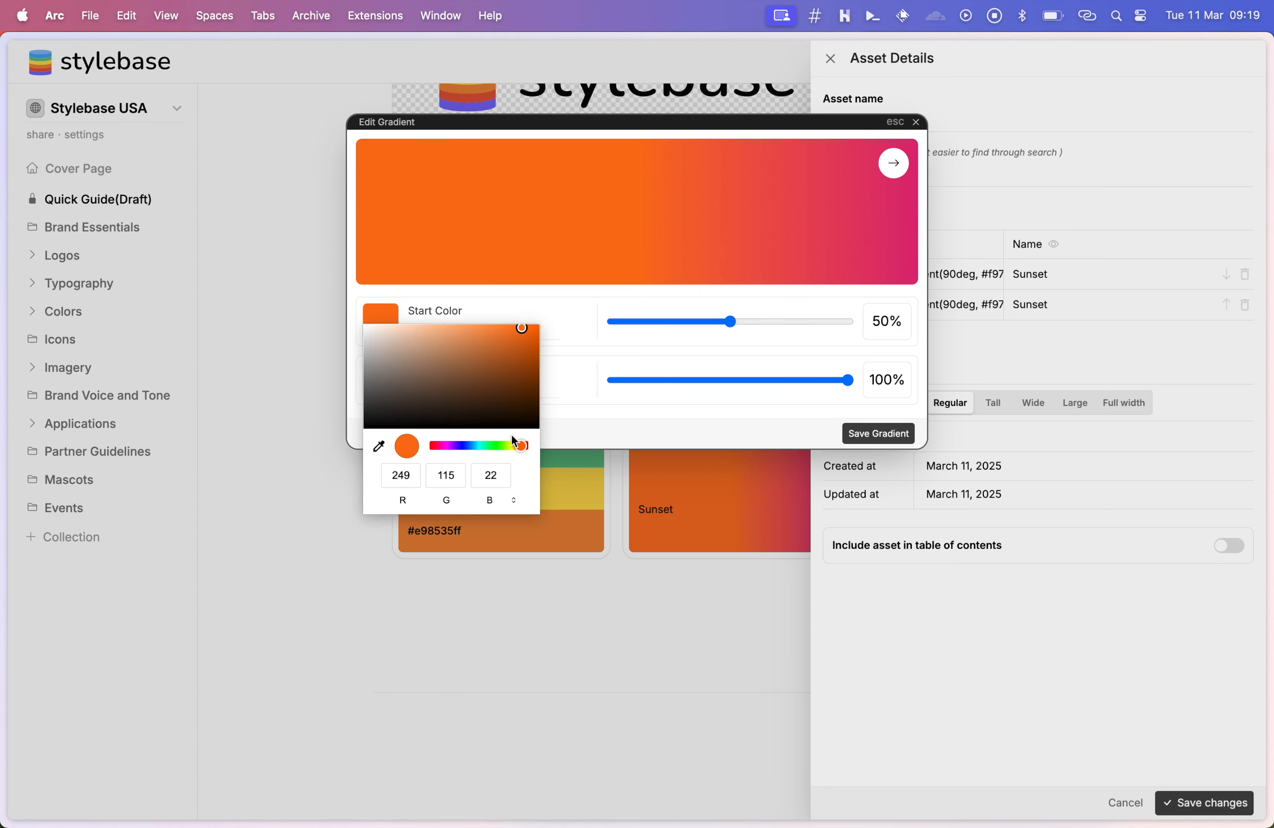
click(498, 446)
click(580, 378)
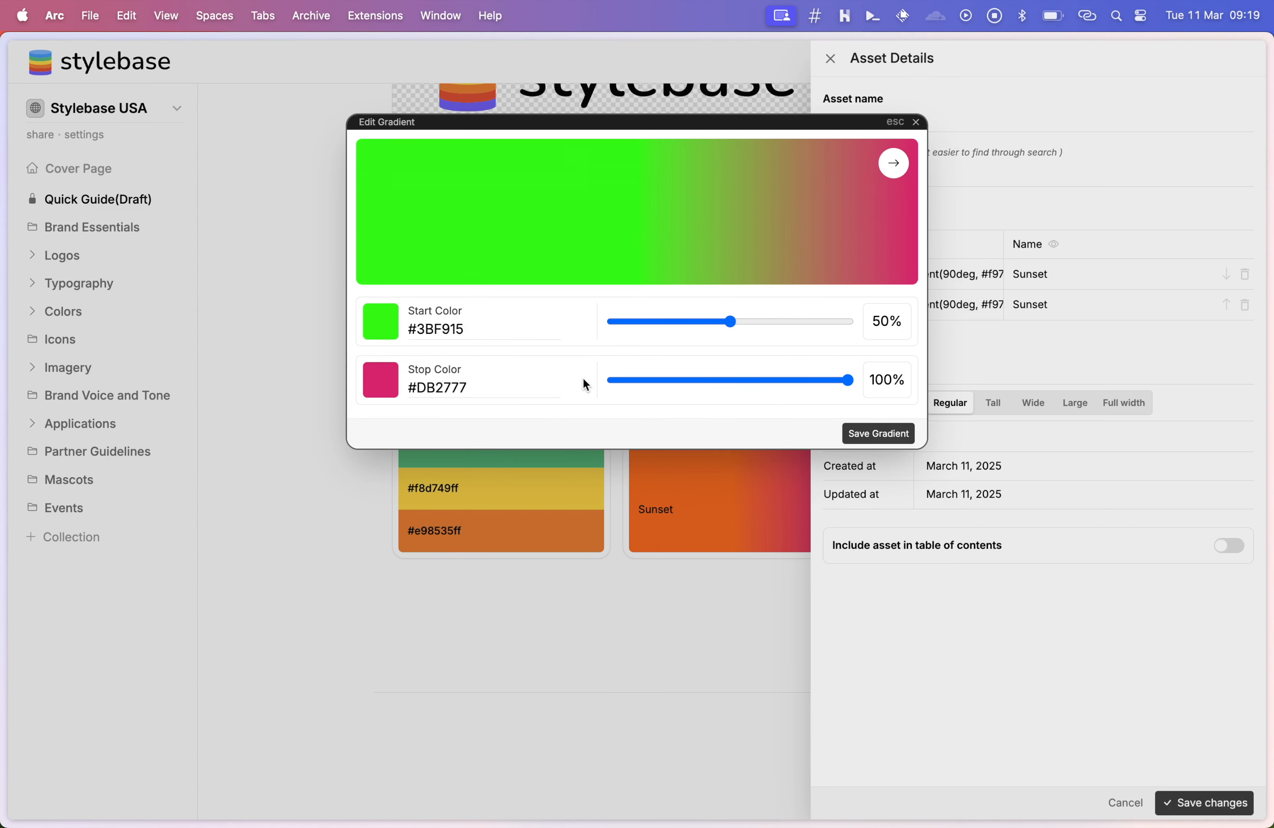
click(396, 375)
drag(497, 507, 465, 508)
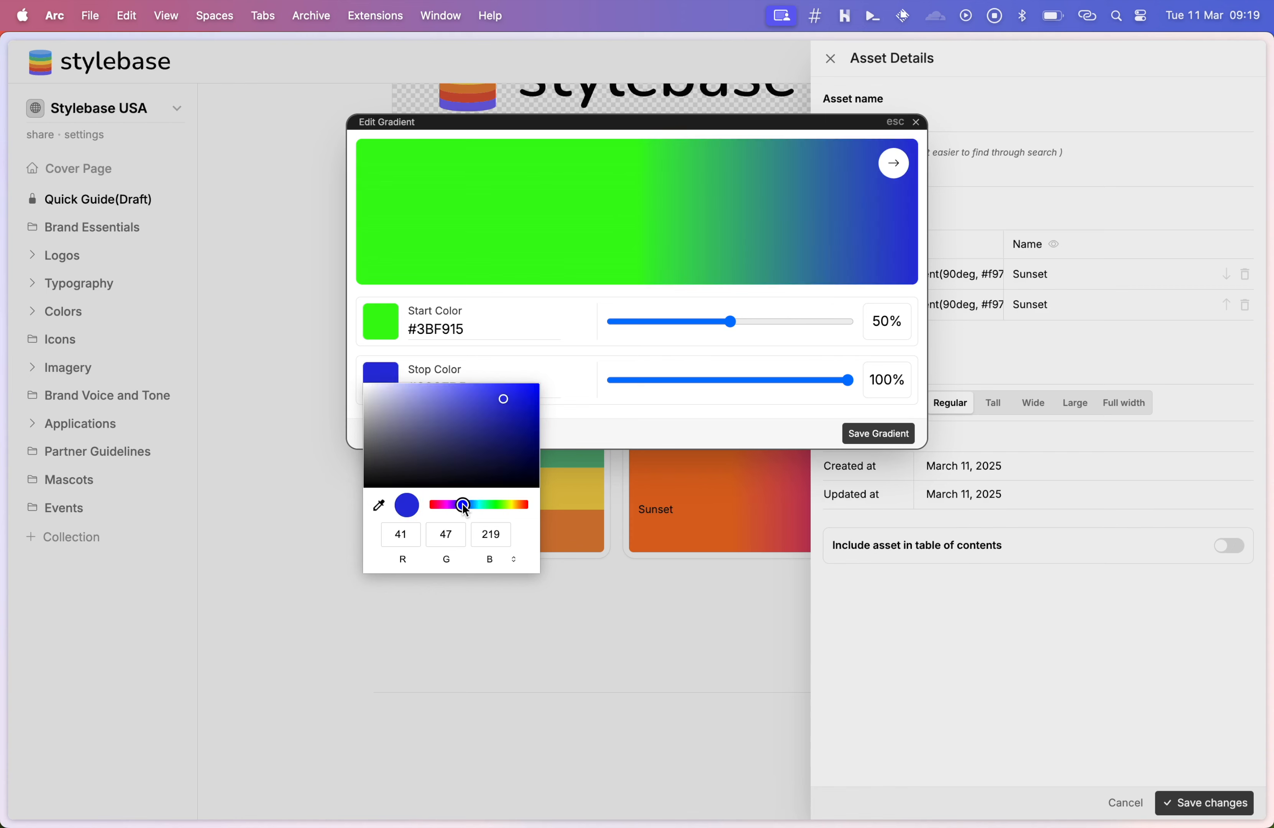
click(888, 432)
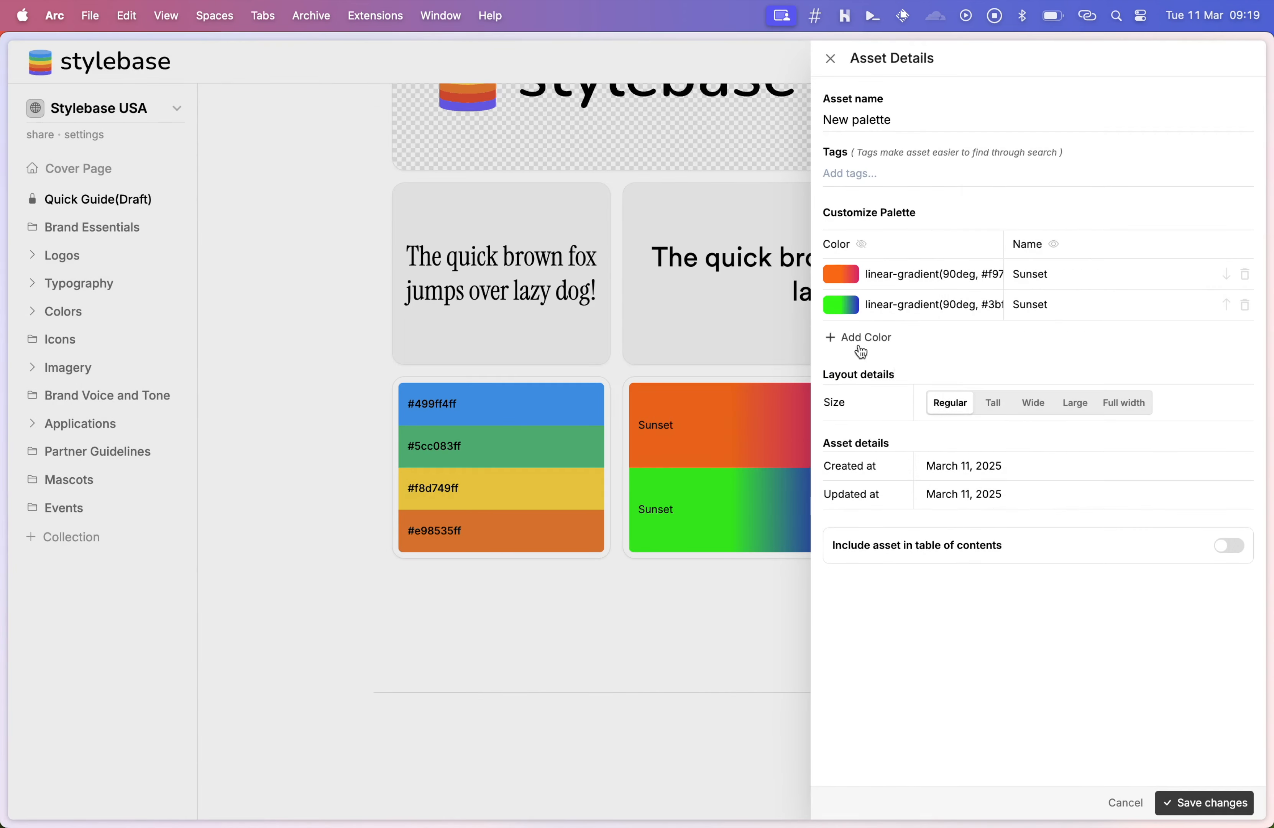
Add a third gradient to the palette, running from light blue to orange, and save it.
click(828, 338)
click(394, 329)
click(391, 376)
drag(504, 508, 521, 506)
click(878, 433)
Add a fourth gradient to the palette, with start color #167E69 and a yellow-green stop color, and save it.
click(841, 366)
click(371, 326)
click(385, 377)
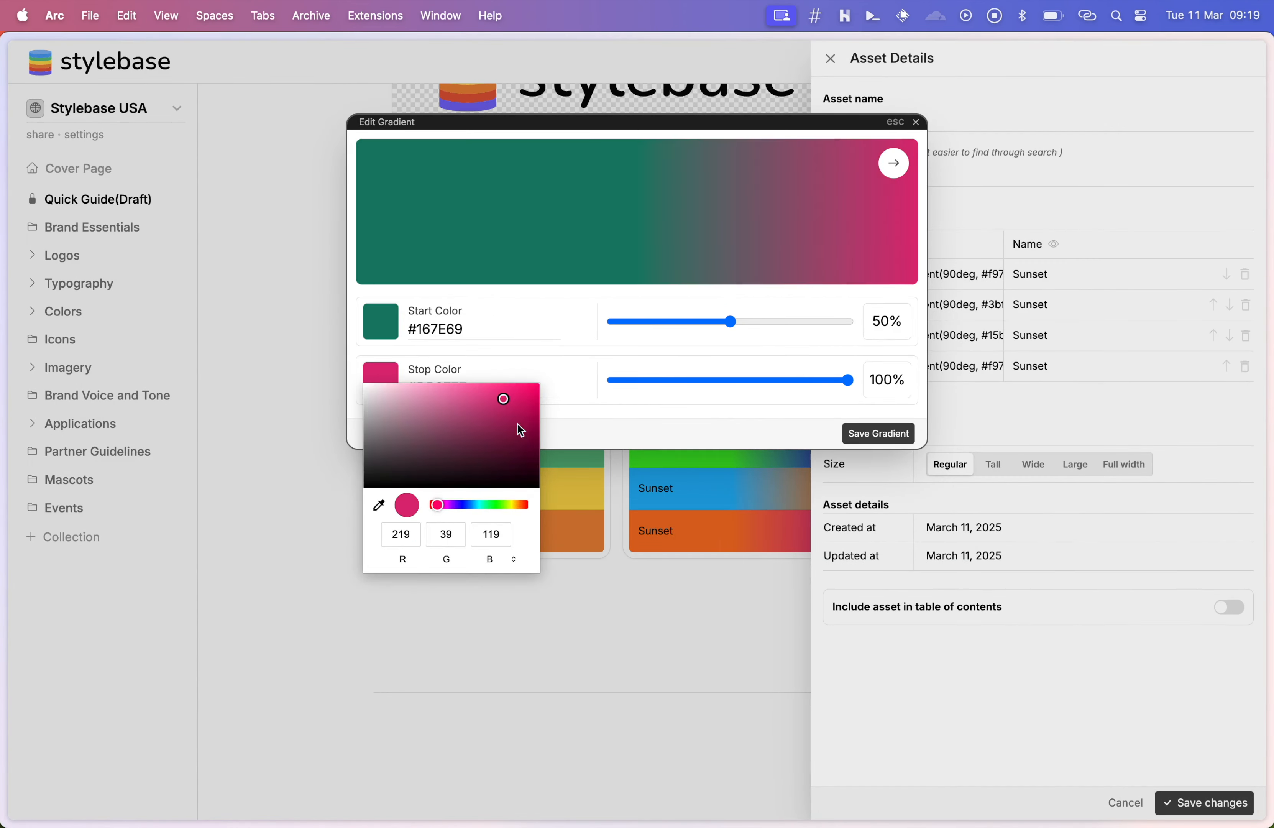
click(879, 433)
Clear the color names of all four gradients and save the palette's changes.
double_click(1028, 273)
key(BackSpace)
double_click(1028, 307)
key(BackSpace)
double_click(1028, 336)
key(BackSpace)
double_click(1028, 366)
key(BackSpace)
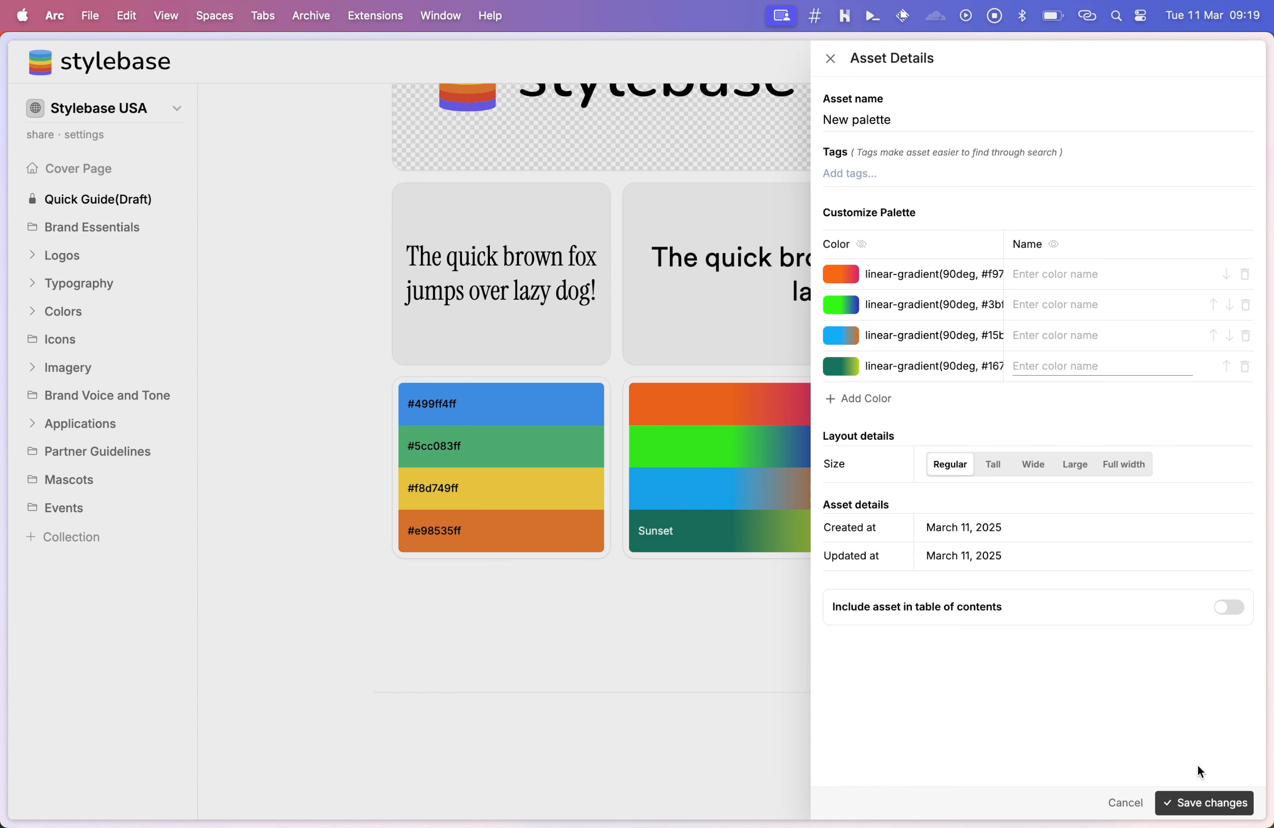
click(1204, 812)
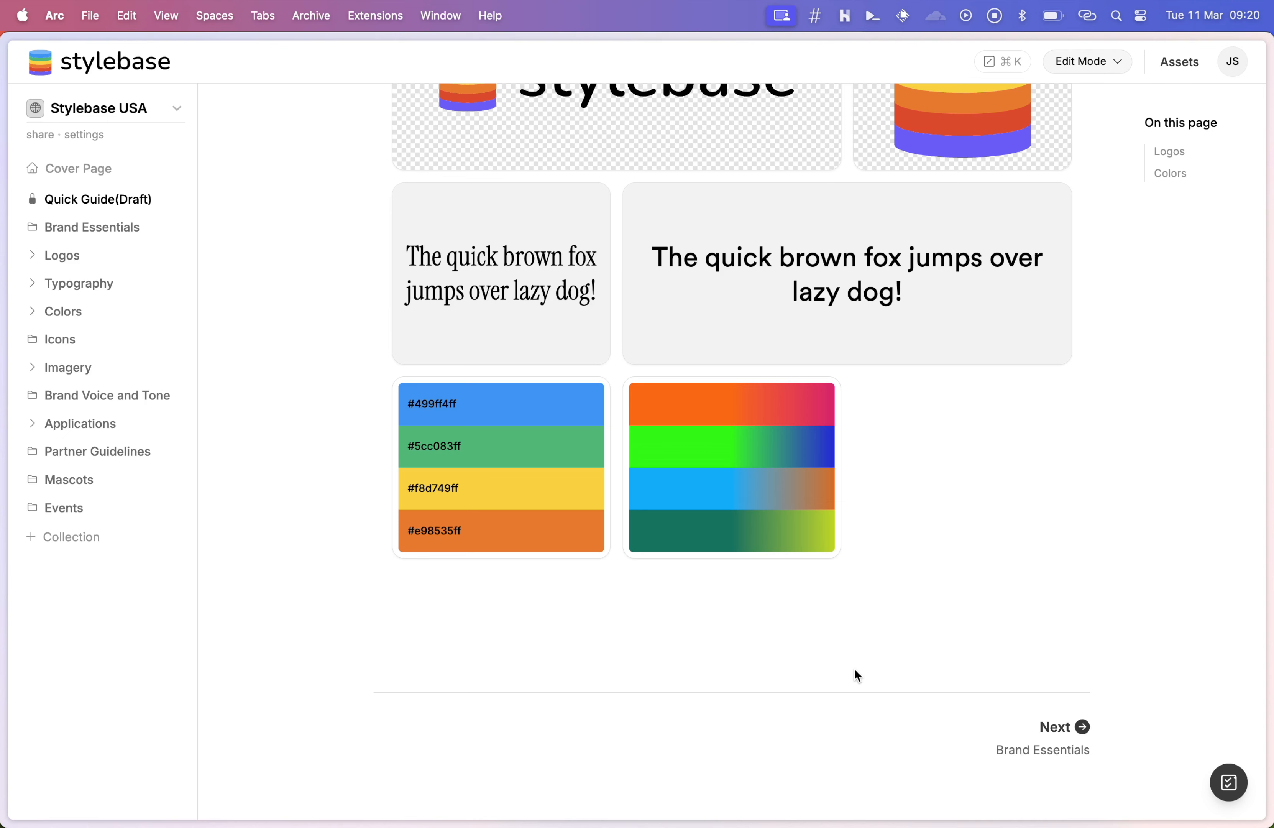
Set both the Colors palette and the gradient palette below the typography samples to full width.
scroll(328, 466, up, 5)
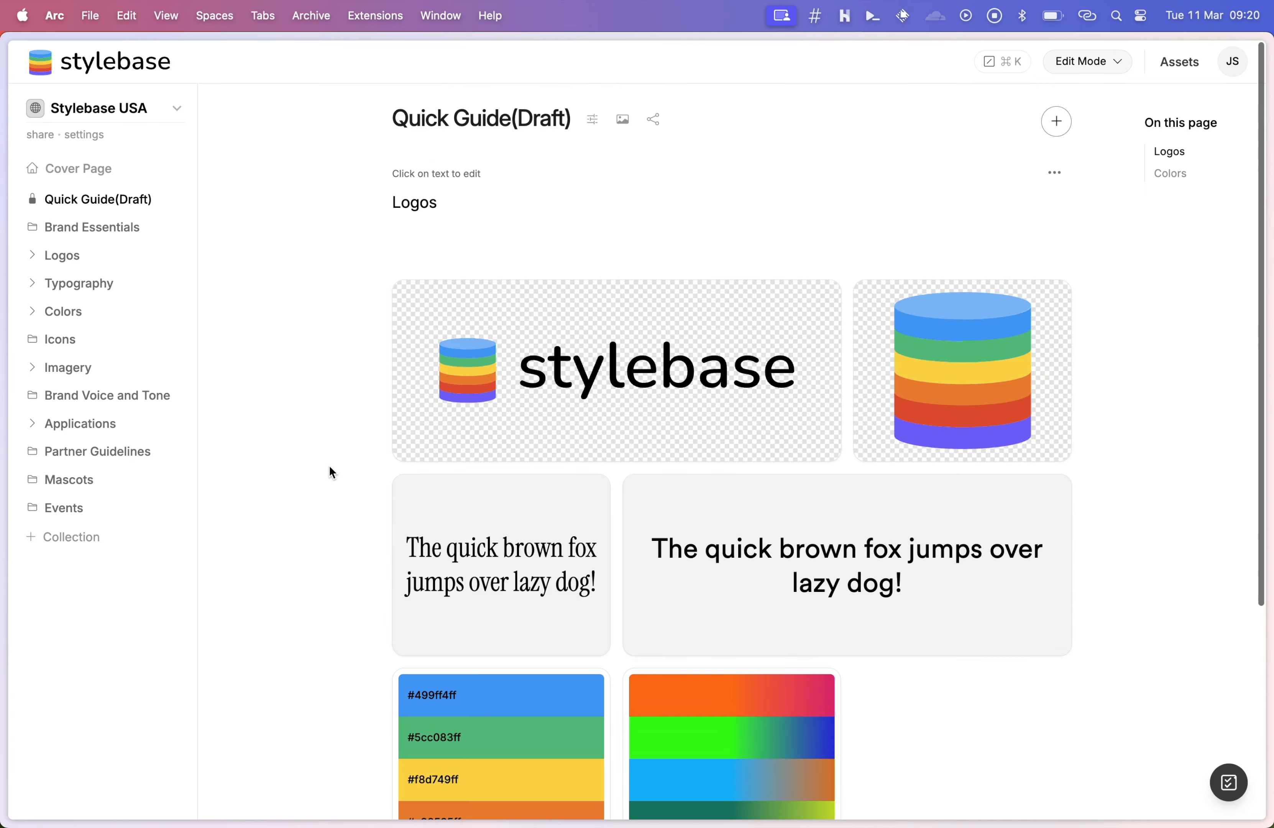
scroll(328, 466, down, 5)
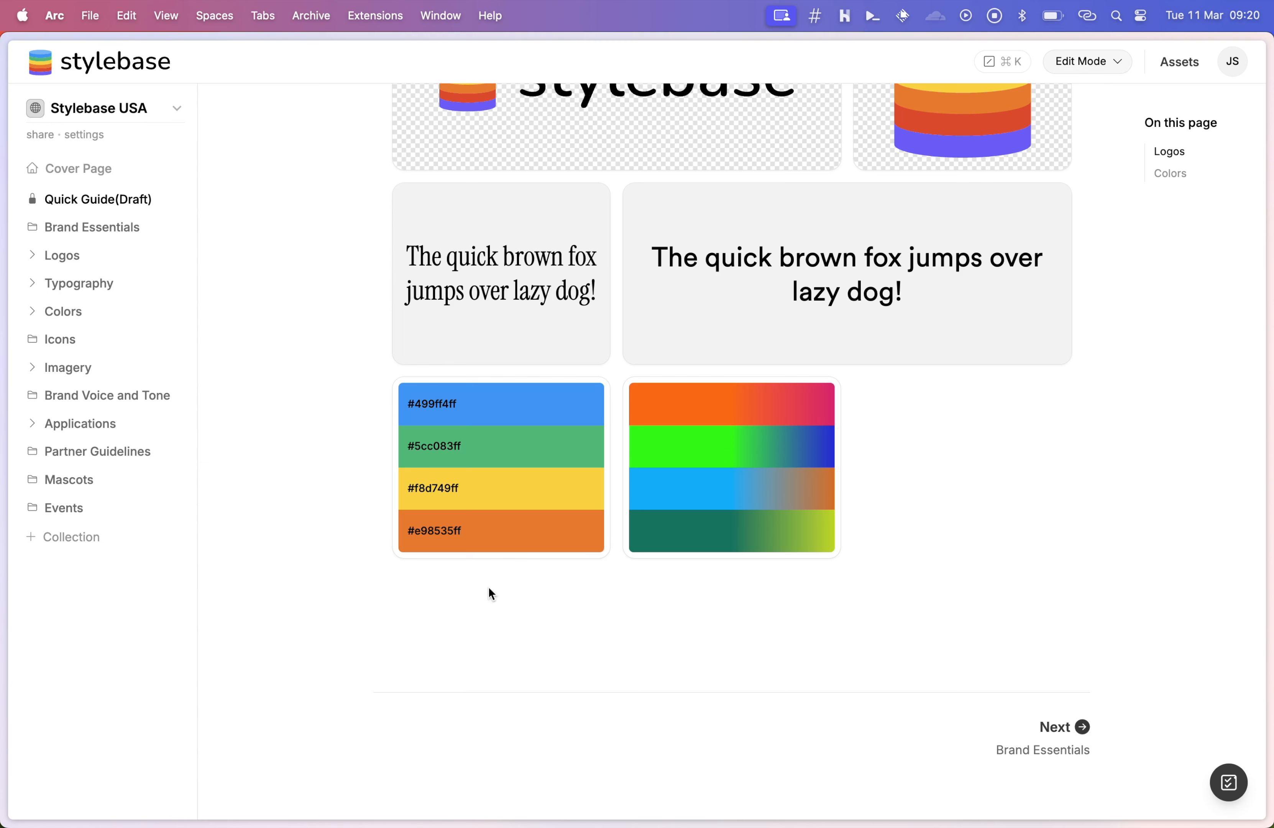
mouse_move(483, 401)
click(571, 548)
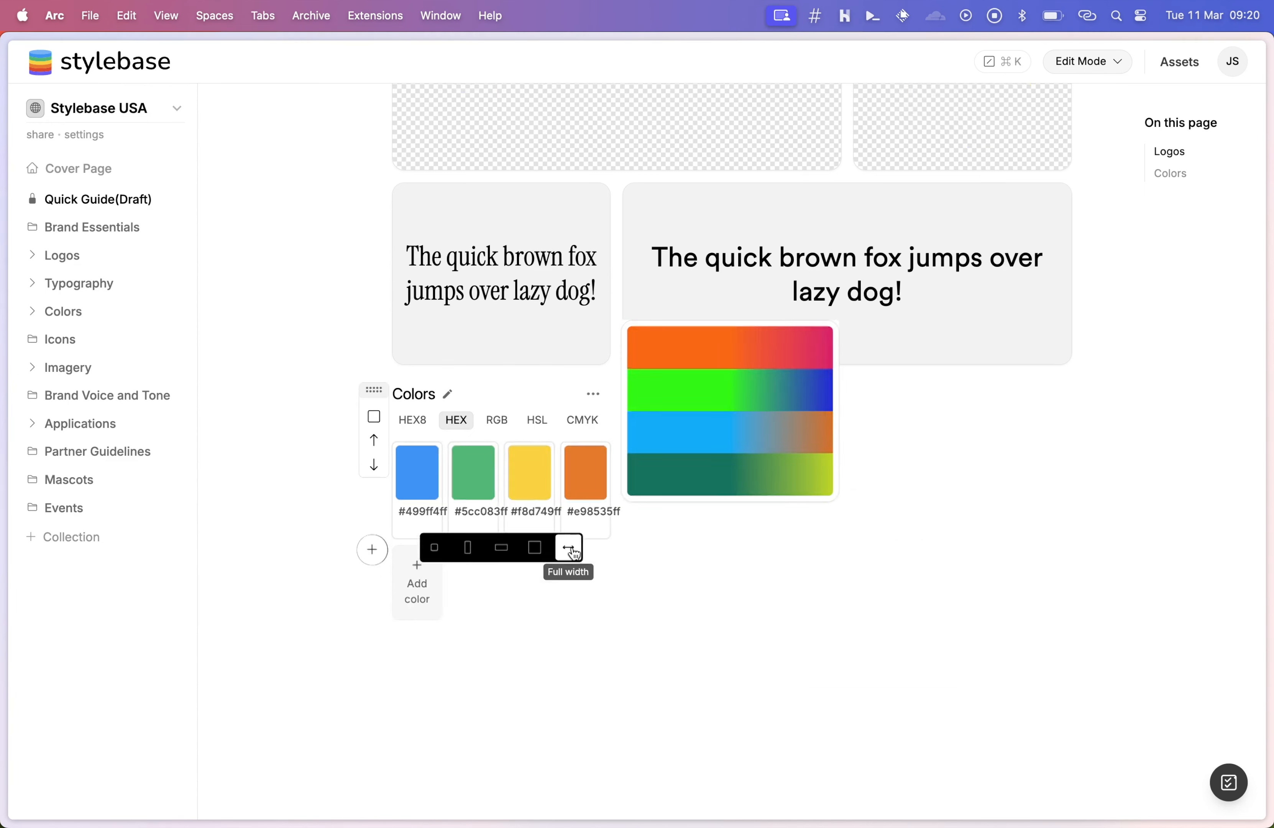
scroll(265, 527, down, 1)
scroll(267, 527, down, 5)
mouse_move(407, 546)
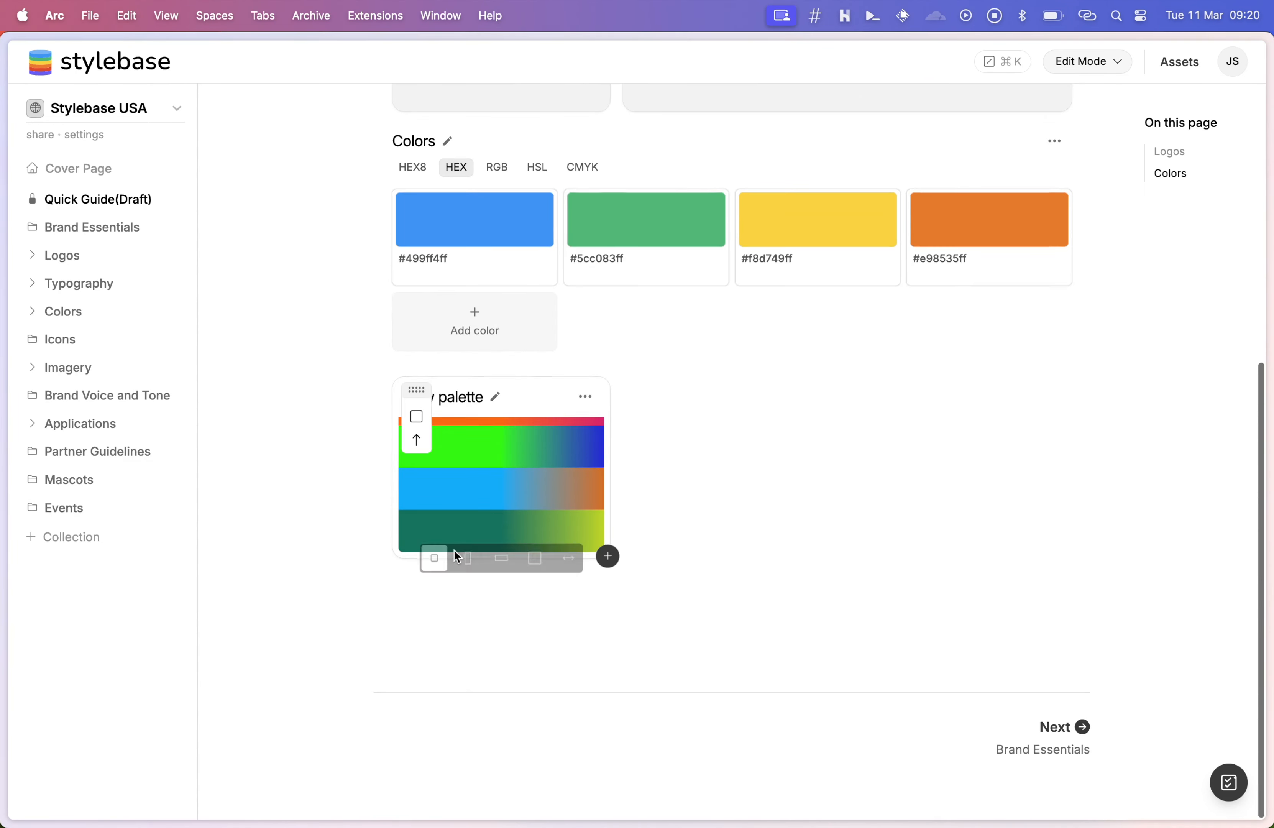
click(567, 549)
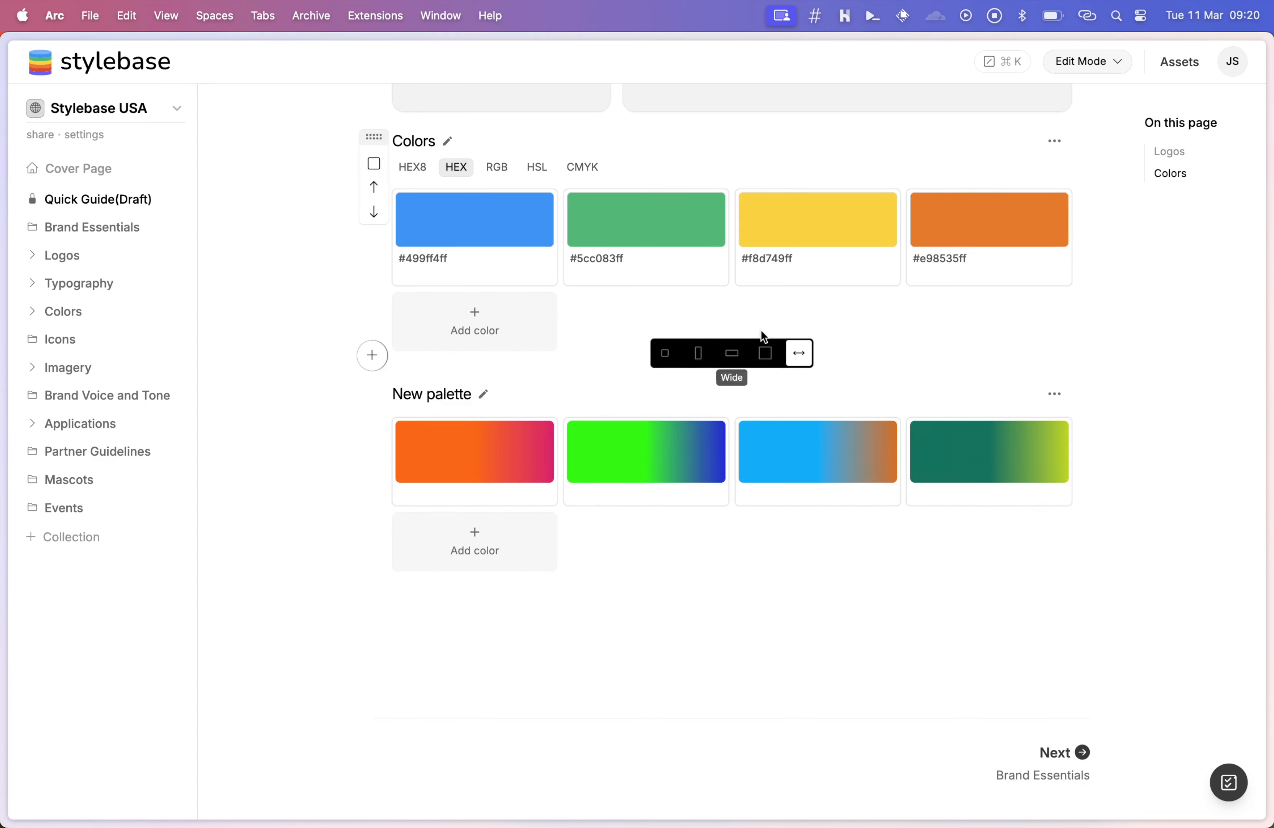
Rename the gradient palette asset as Gradients and save the changes.
scroll(761, 328, up, 5)
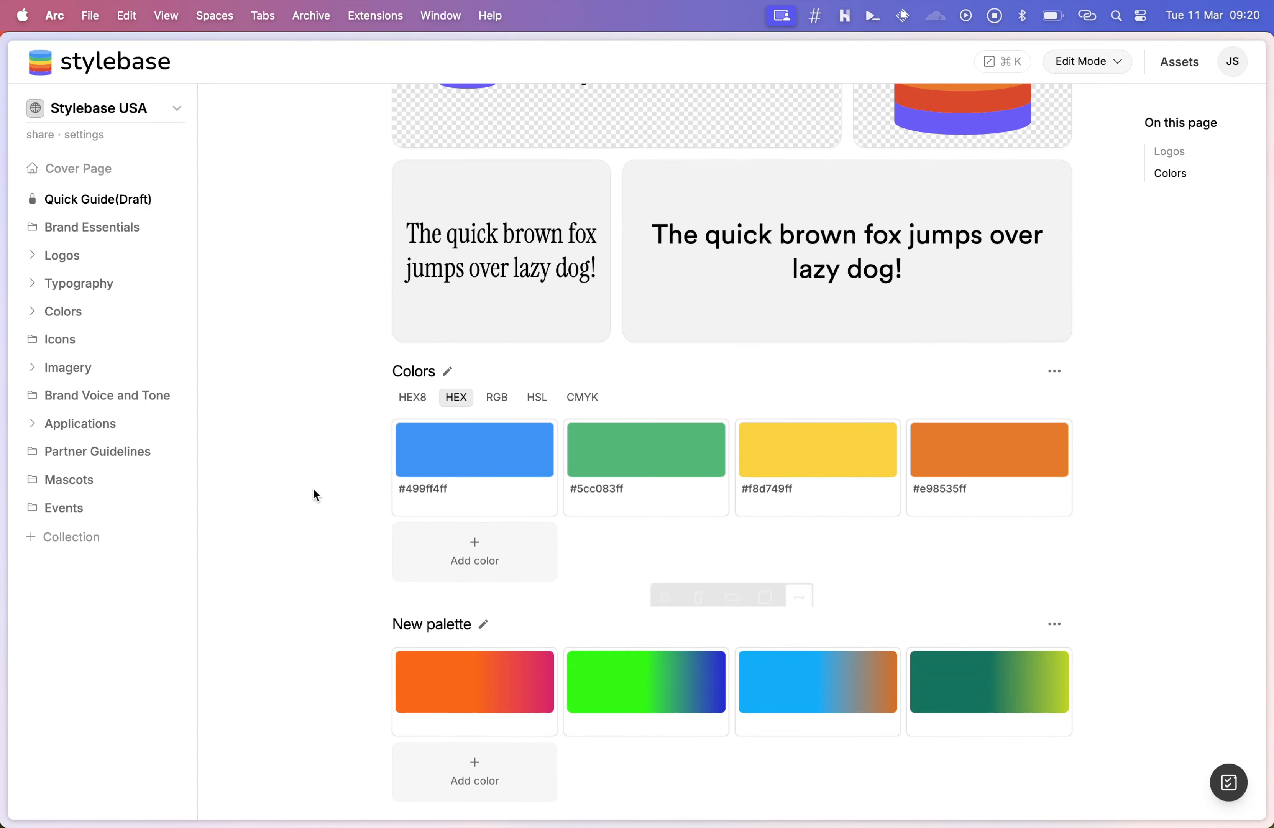
click(484, 625)
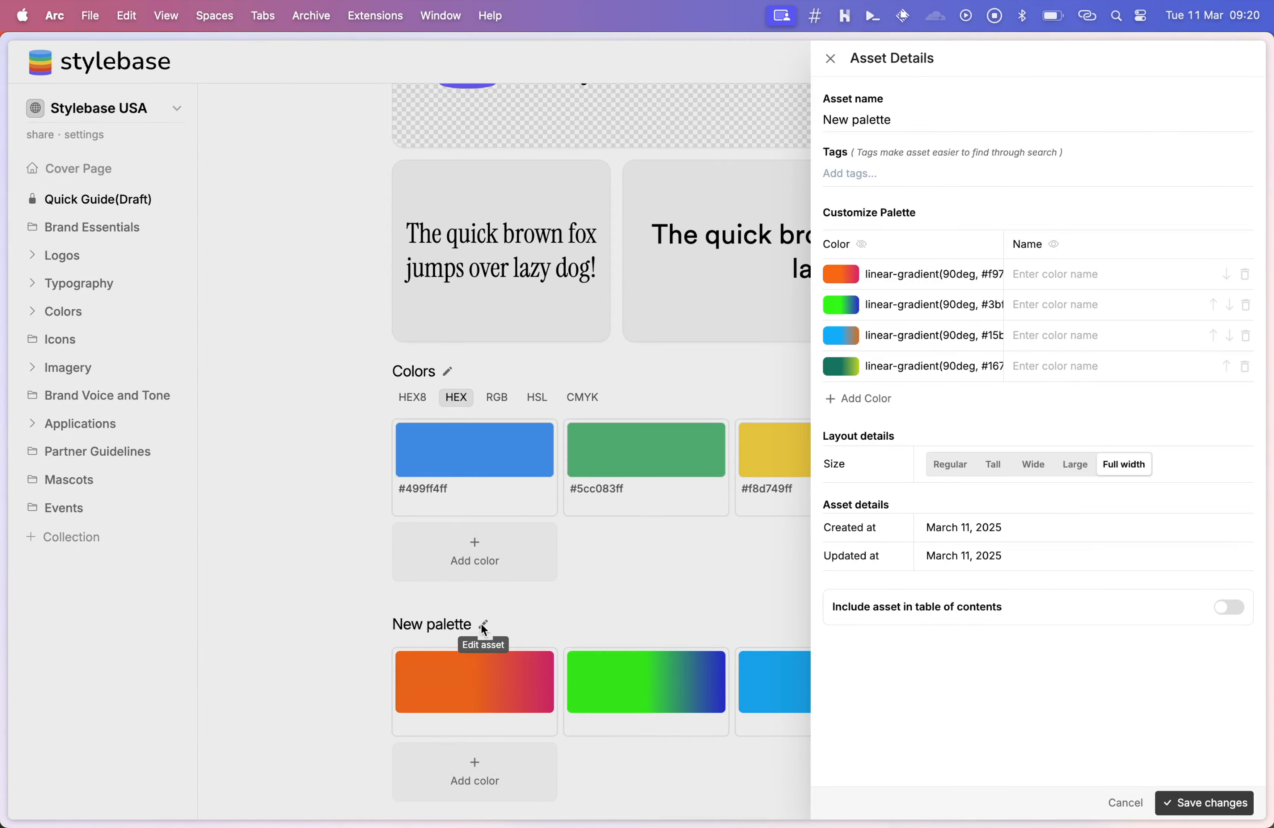
triple_click(895, 121)
text(Grade)
key(BackSpace)
text(ients)
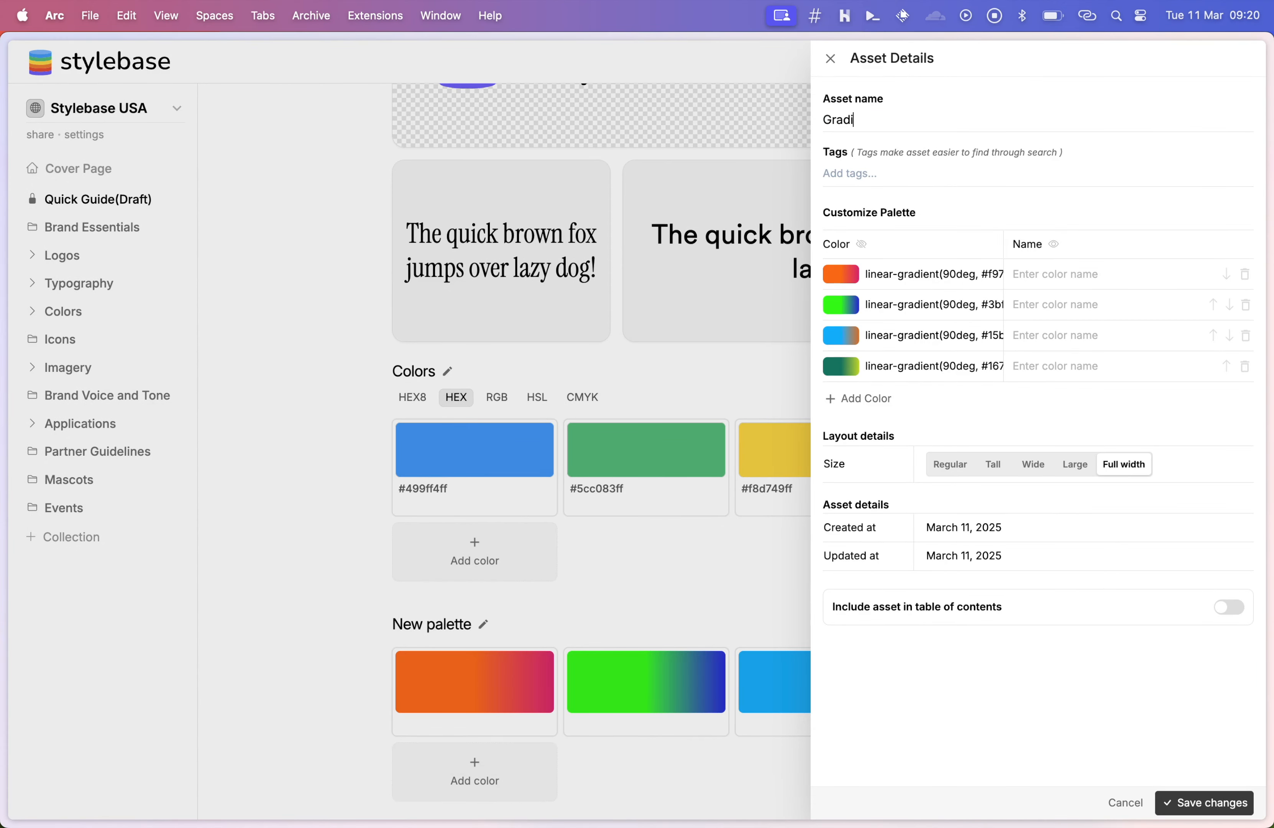
click(1204, 803)
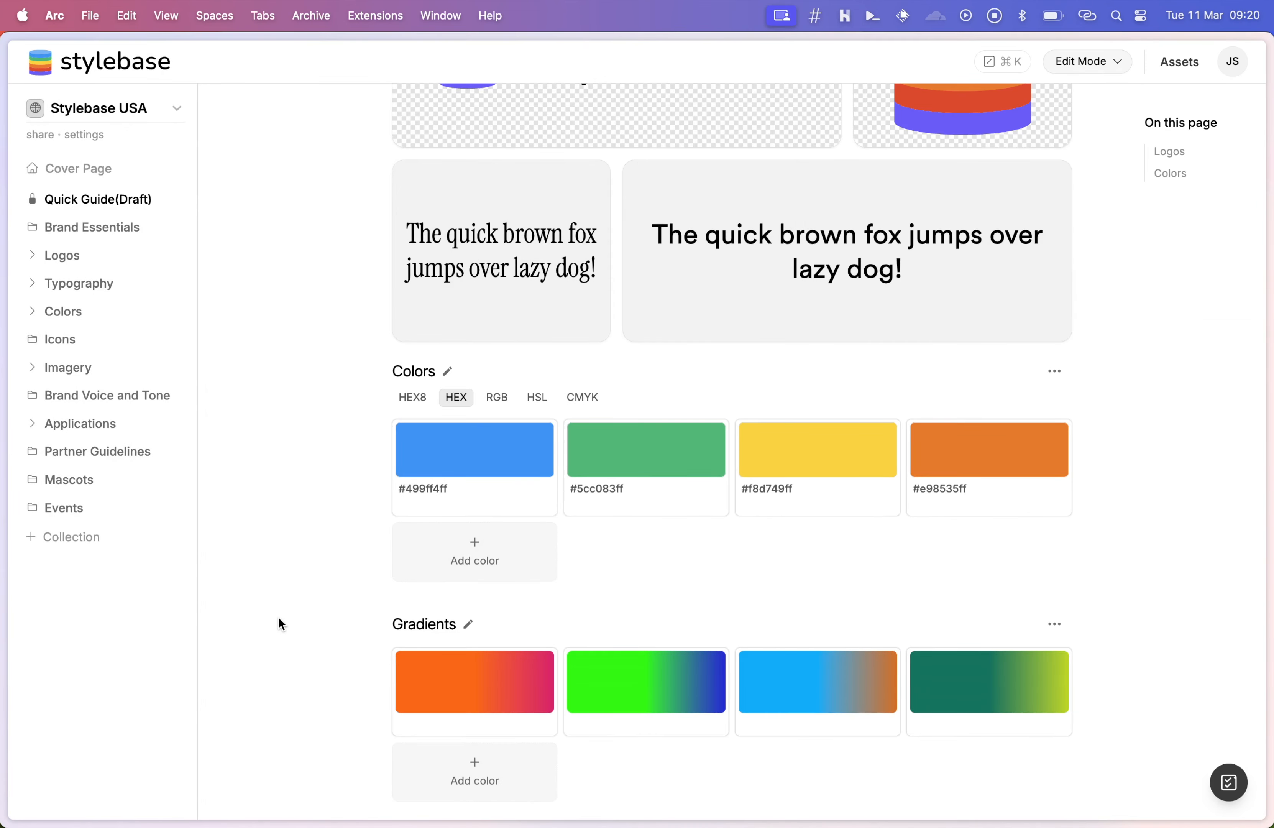
Look over the collection page and show the Colors palette's values in CMYK.
scroll(387, 457, up, 5)
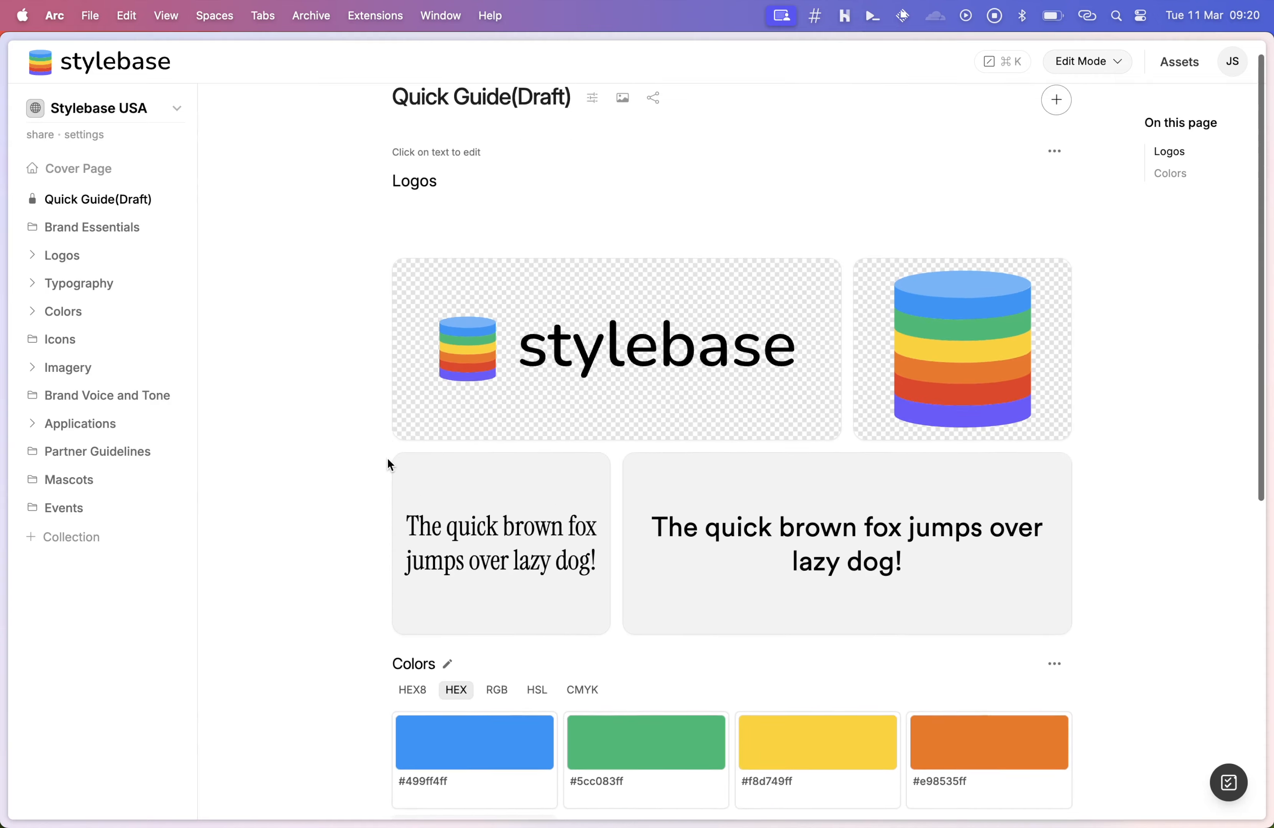
scroll(389, 457, down, 9)
scroll(759, 428, up, 10)
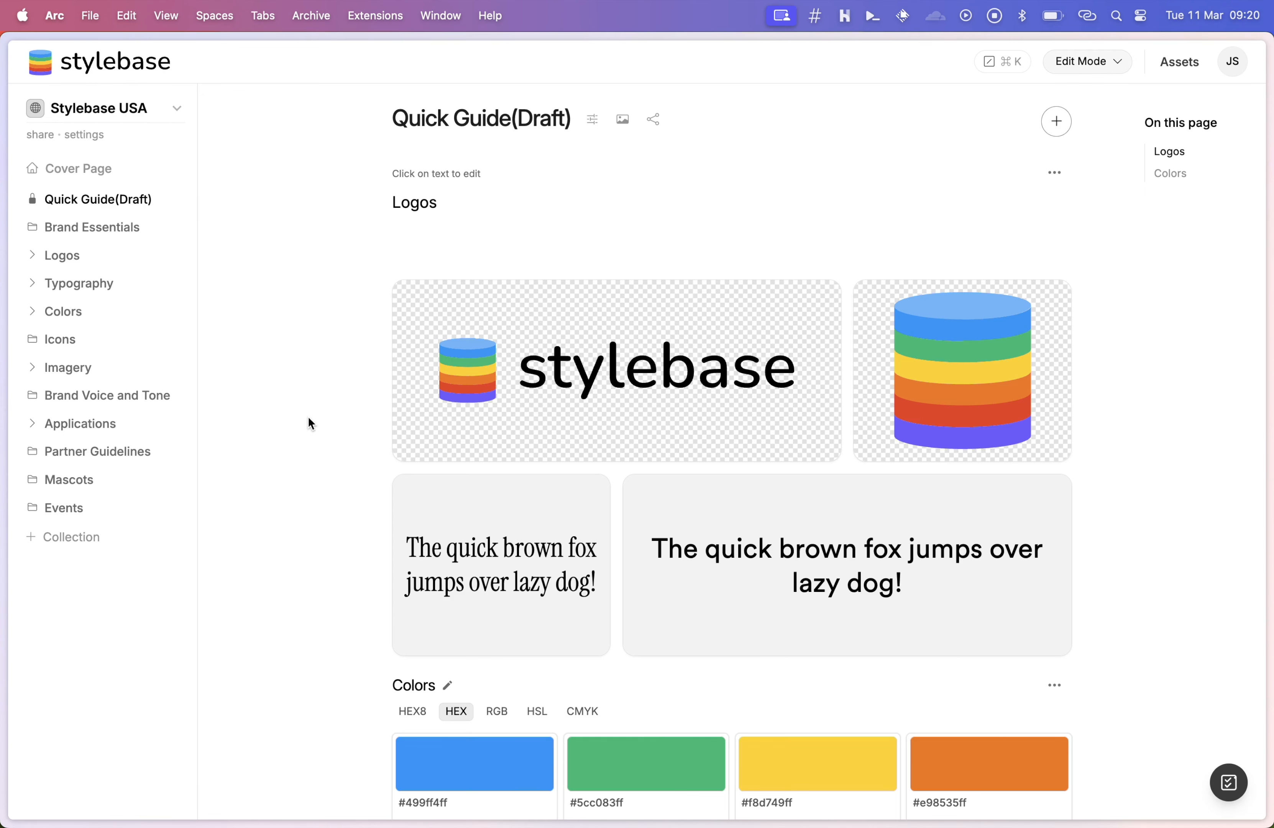
scroll(310, 423, down, 1)
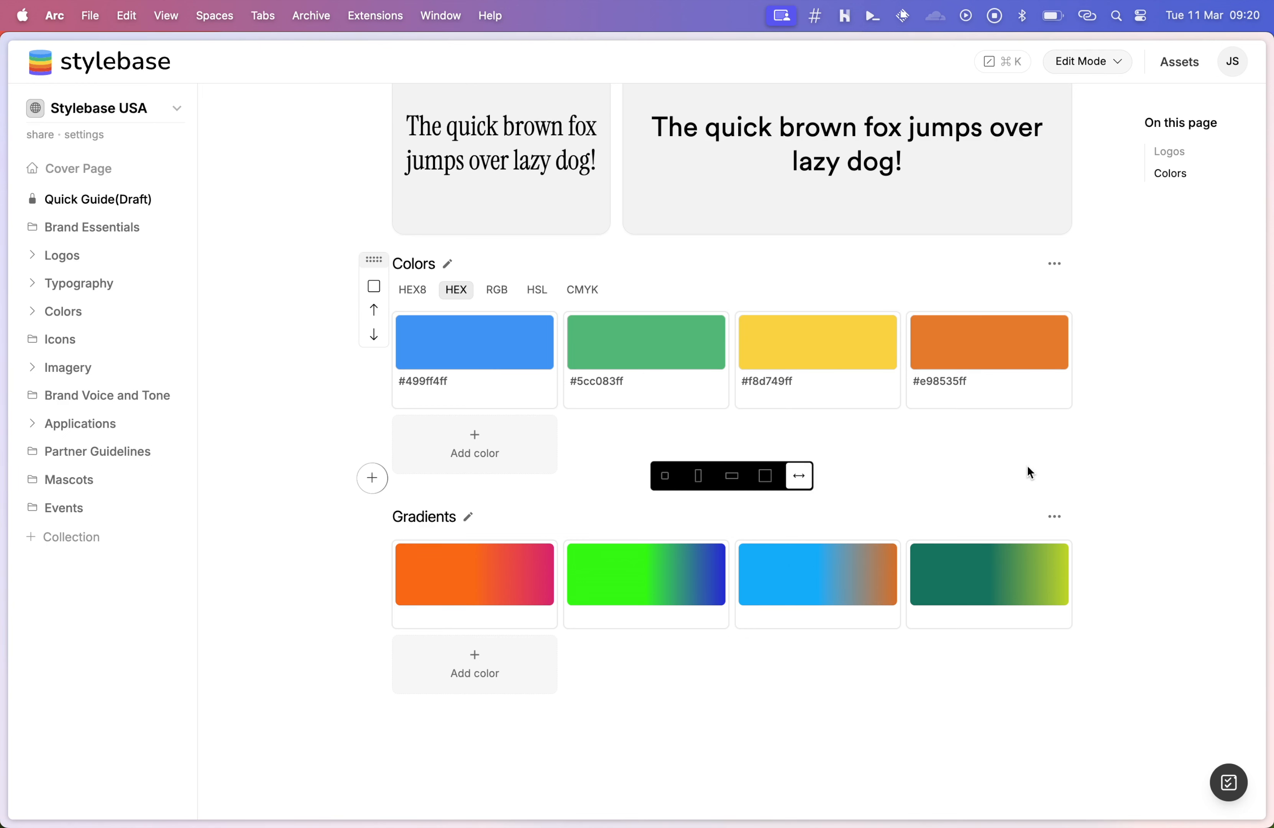
click(587, 293)
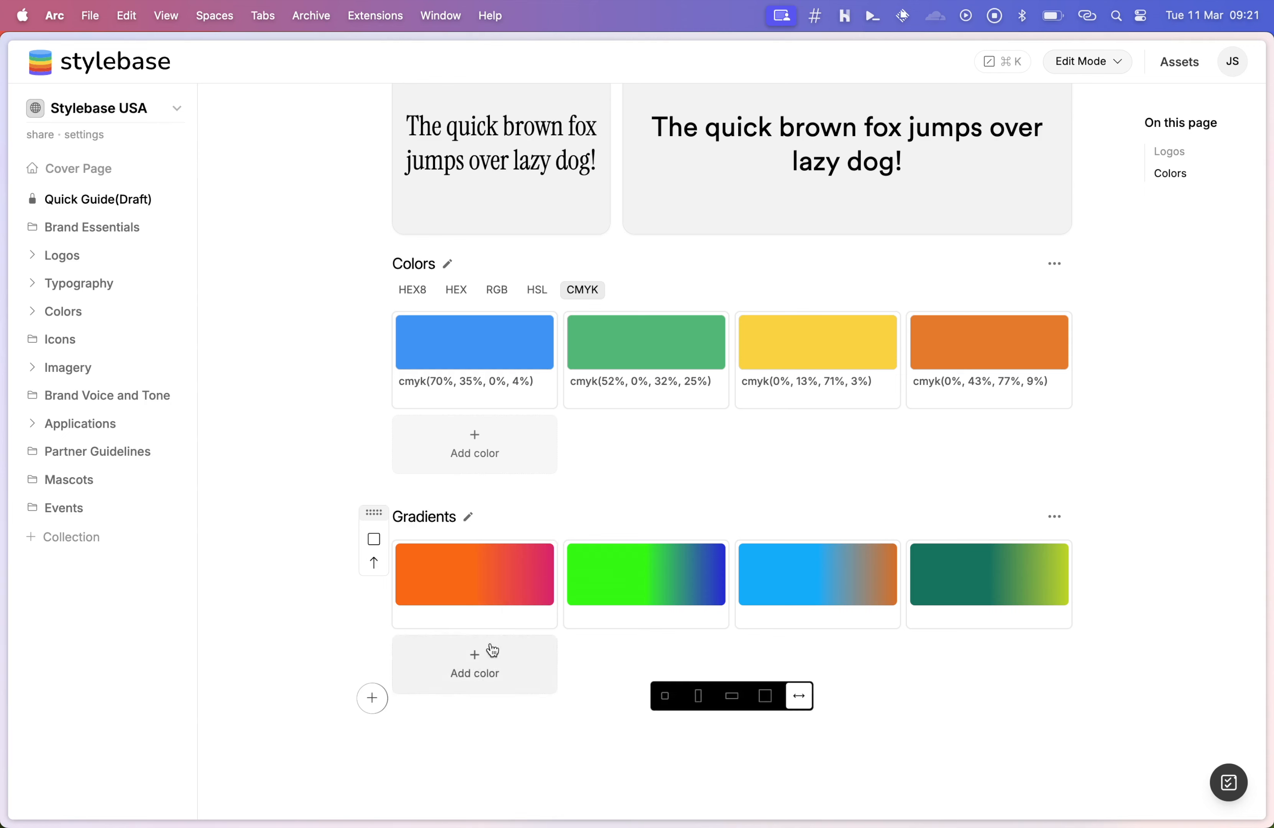
Name the four swatches of the Colors palette Blue, Green, Yellow and Amber in its asset details.
click(447, 264)
click(1069, 284)
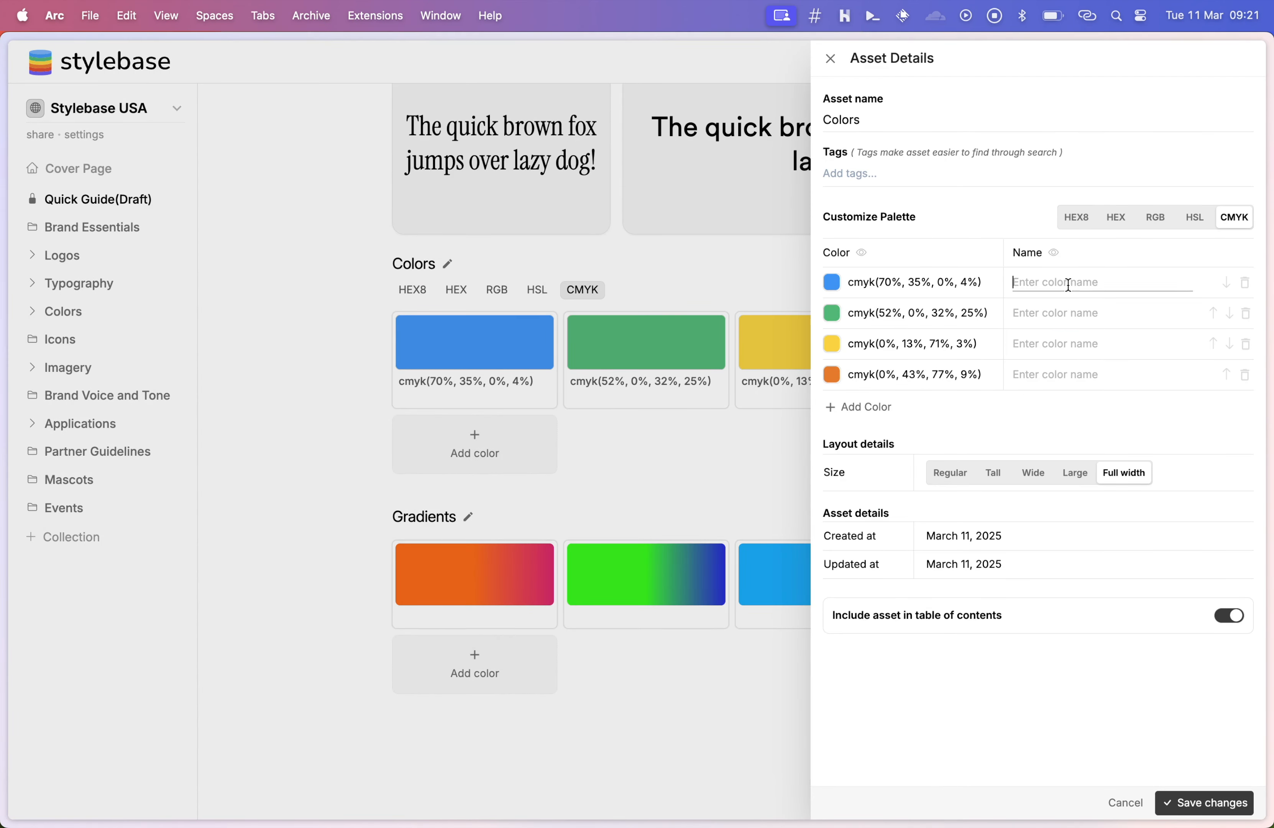
text(Blue)
click(1073, 313)
text(Green)
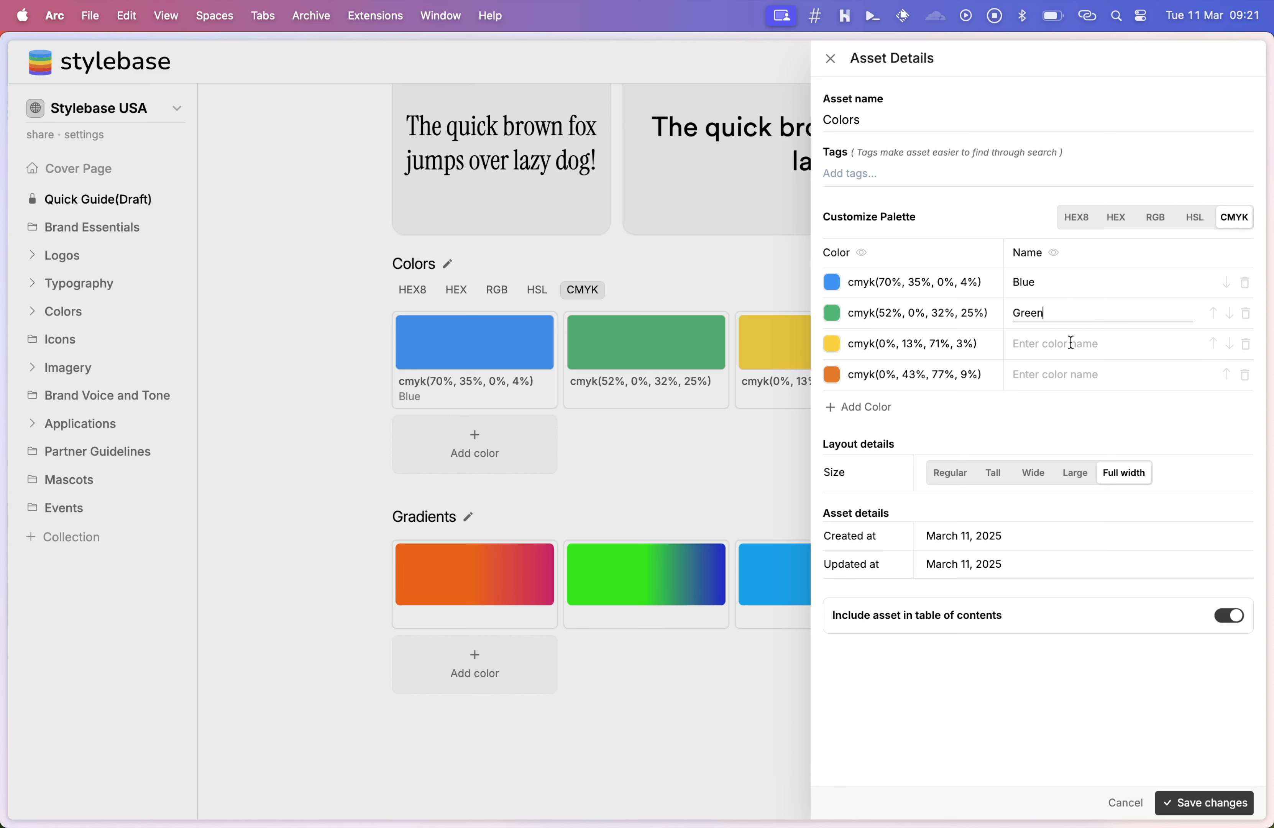
click(1072, 343)
text(Yell)
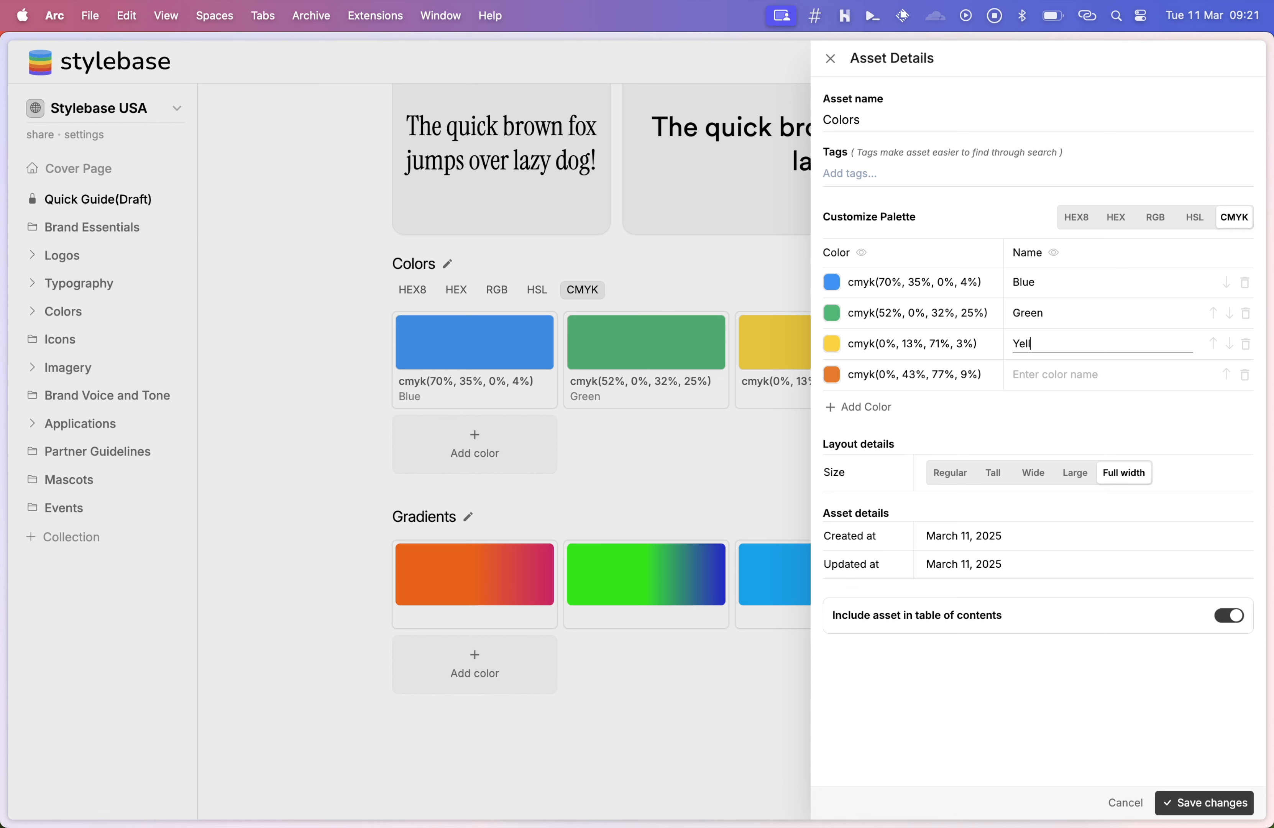
text(ow)
click(1052, 371)
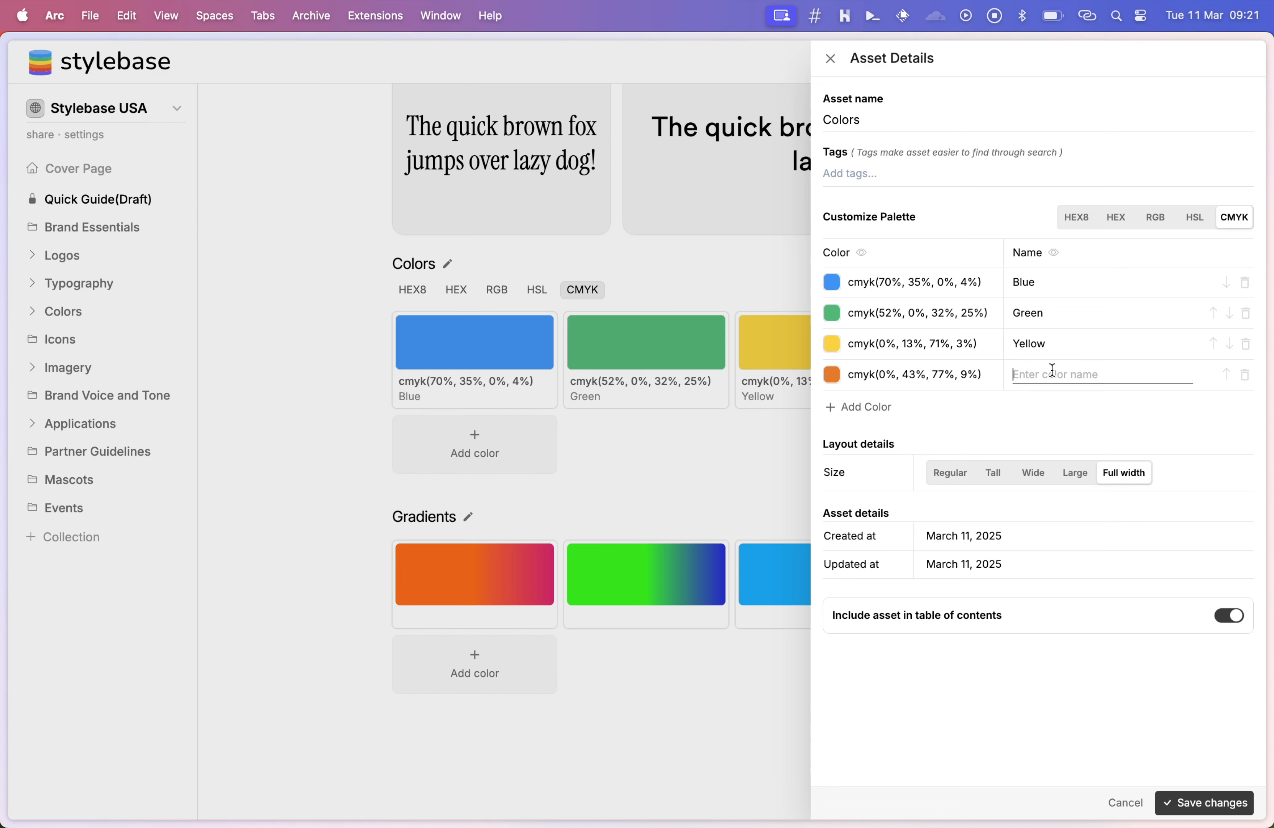
text(Orange)
key(super+a)
text(Amber)
Rename the blue swatch as Social Blue and save the Colors palette with its values in HEX.
click(1028, 280)
key(Left)
text(Social)
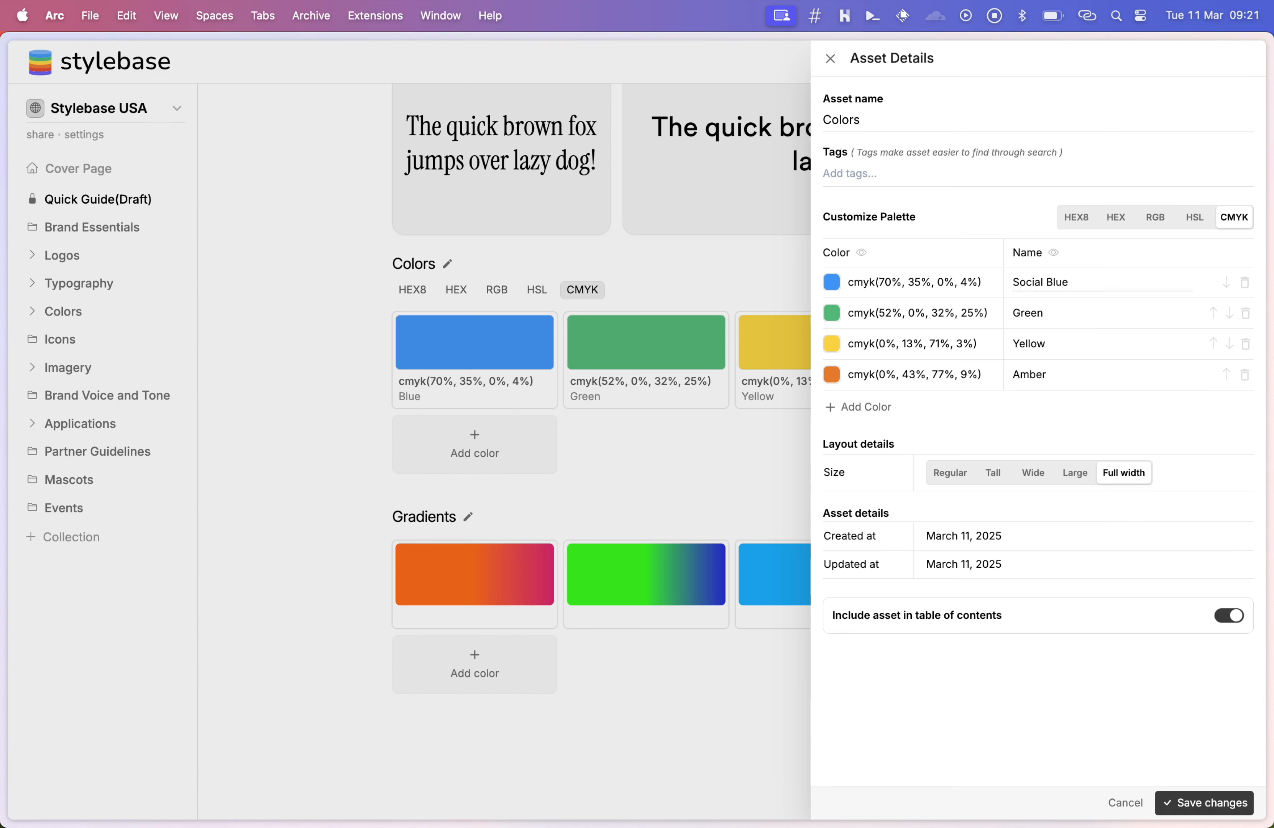
click(962, 711)
click(1114, 218)
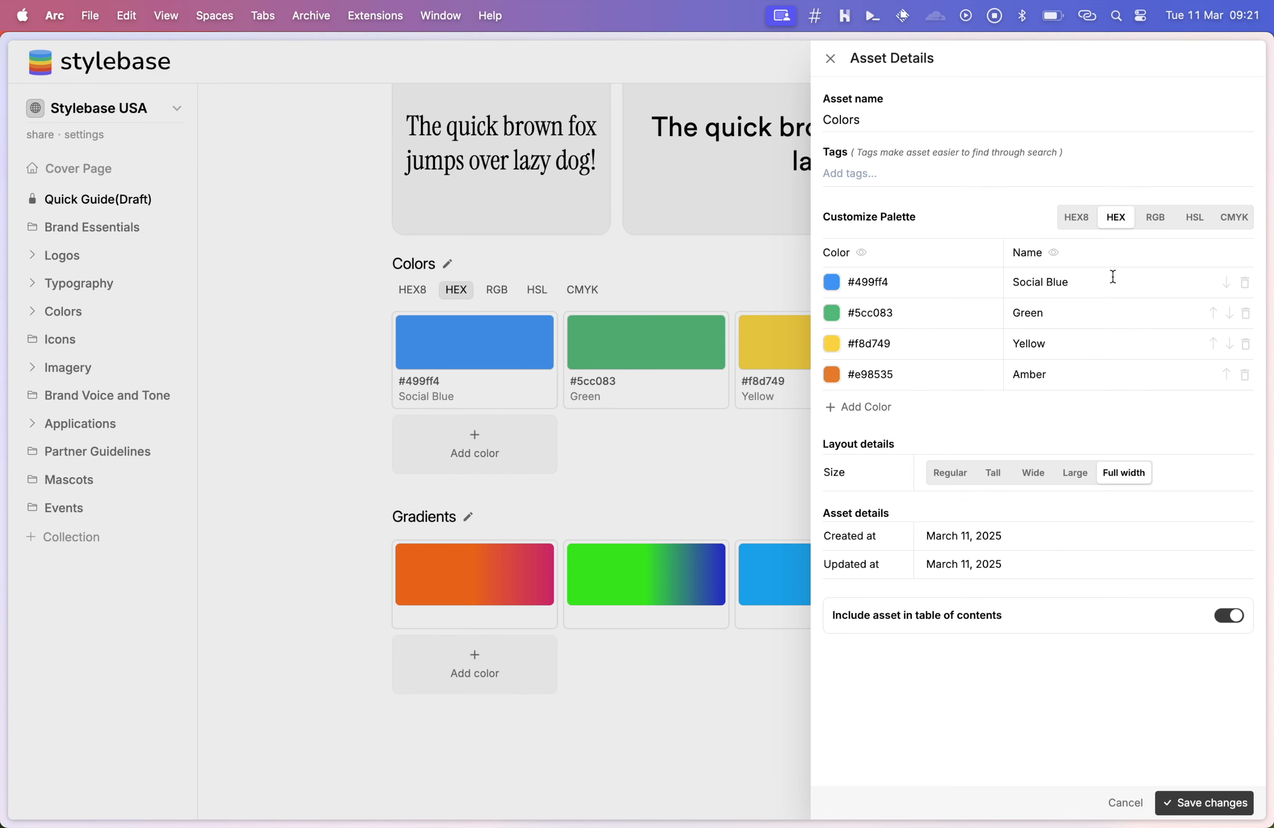
click(1204, 802)
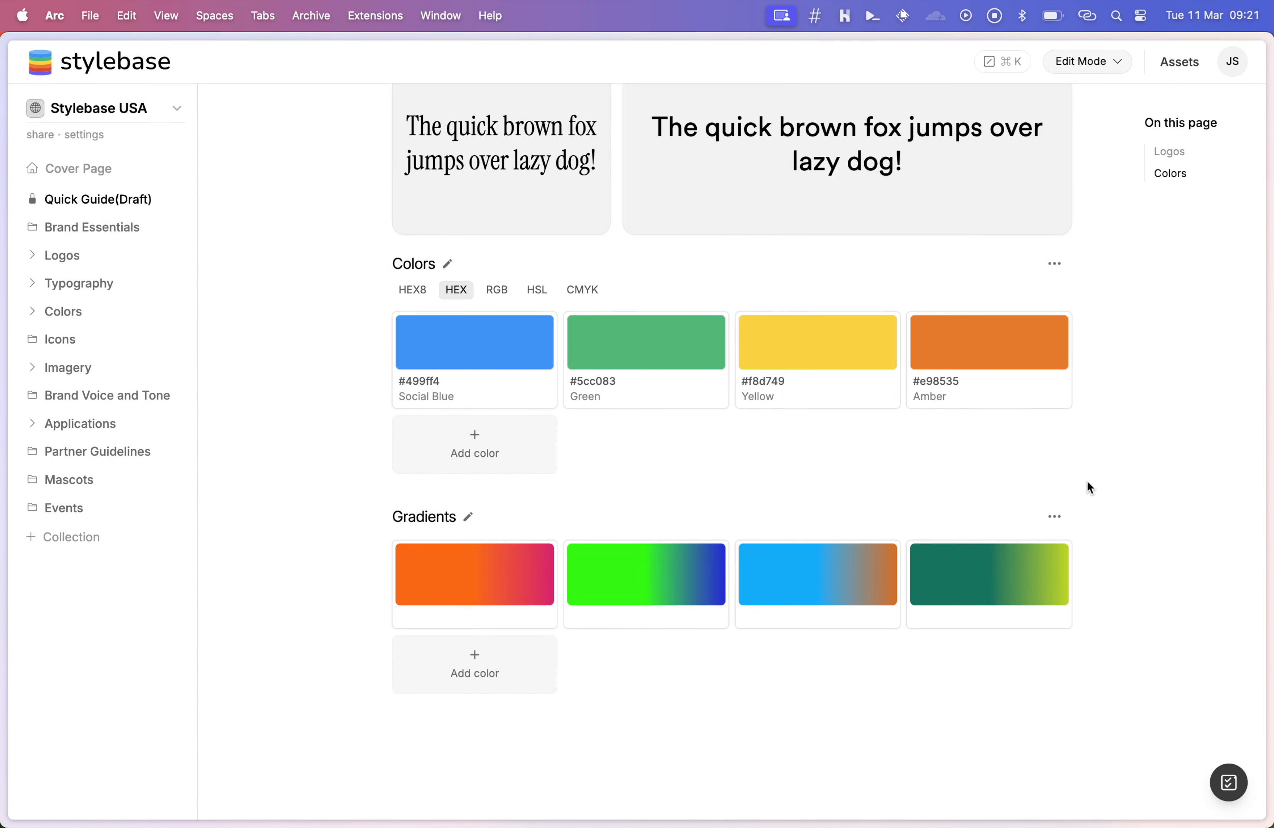
Name the four swatches of the Gradients palette Sunset, Sapphire, Earthy and Green, and save the changes.
scroll(1161, 443, down, 2)
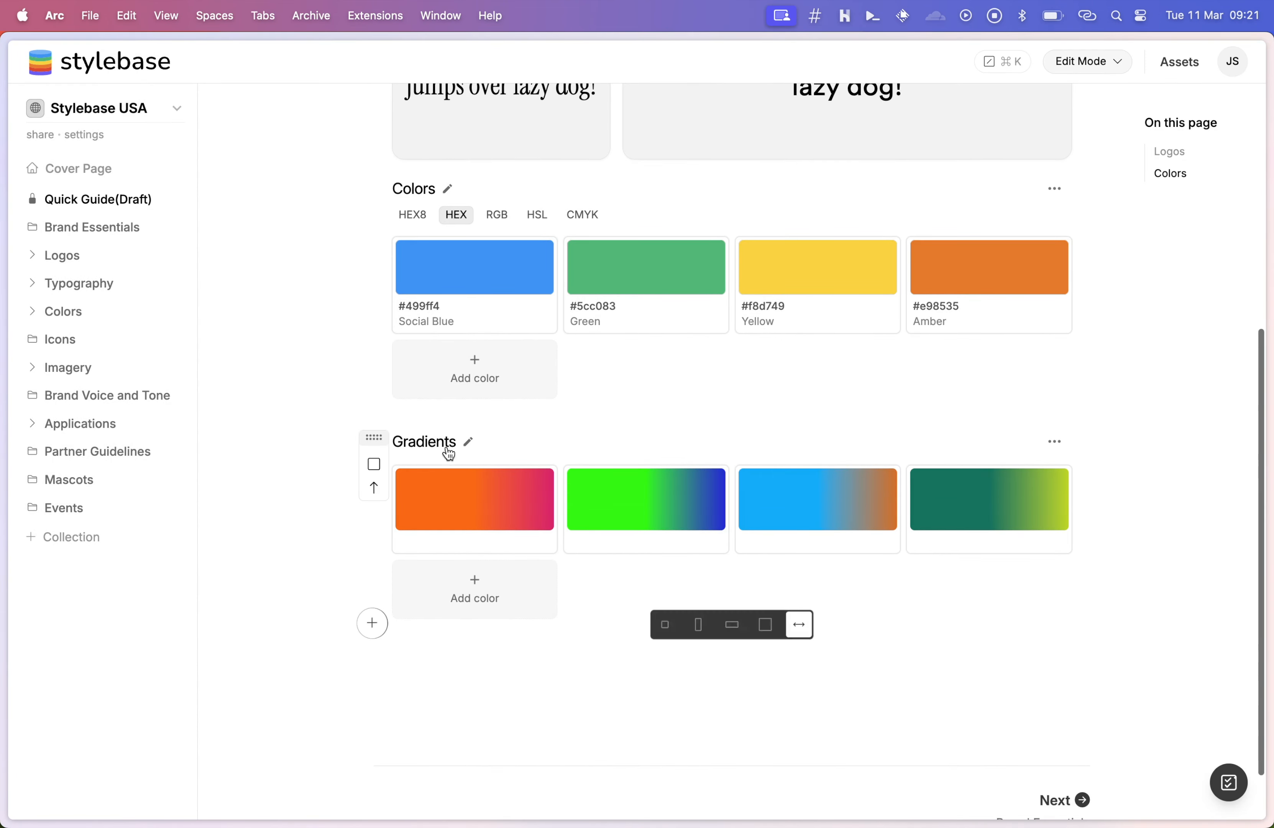
click(467, 442)
click(1051, 275)
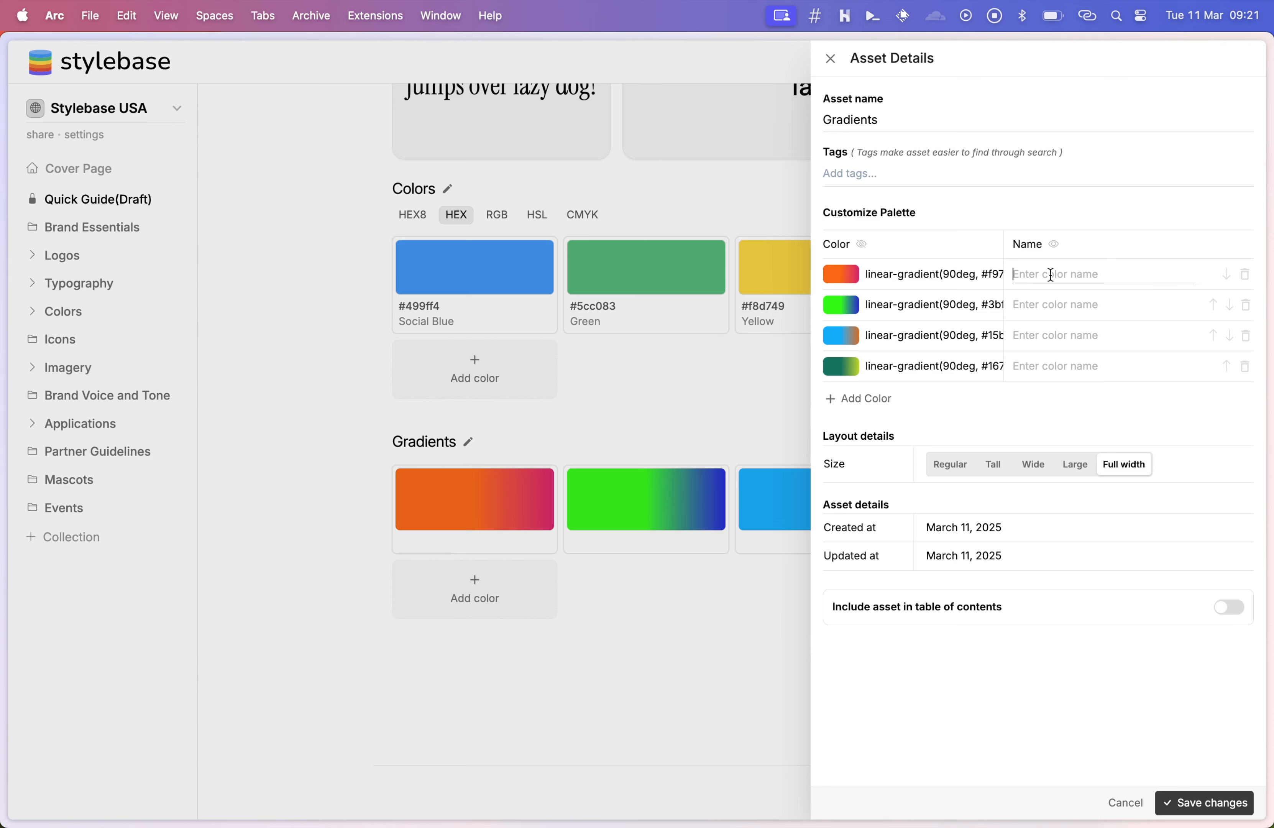
text(Sunset)
click(1063, 297)
text(Sapphire)
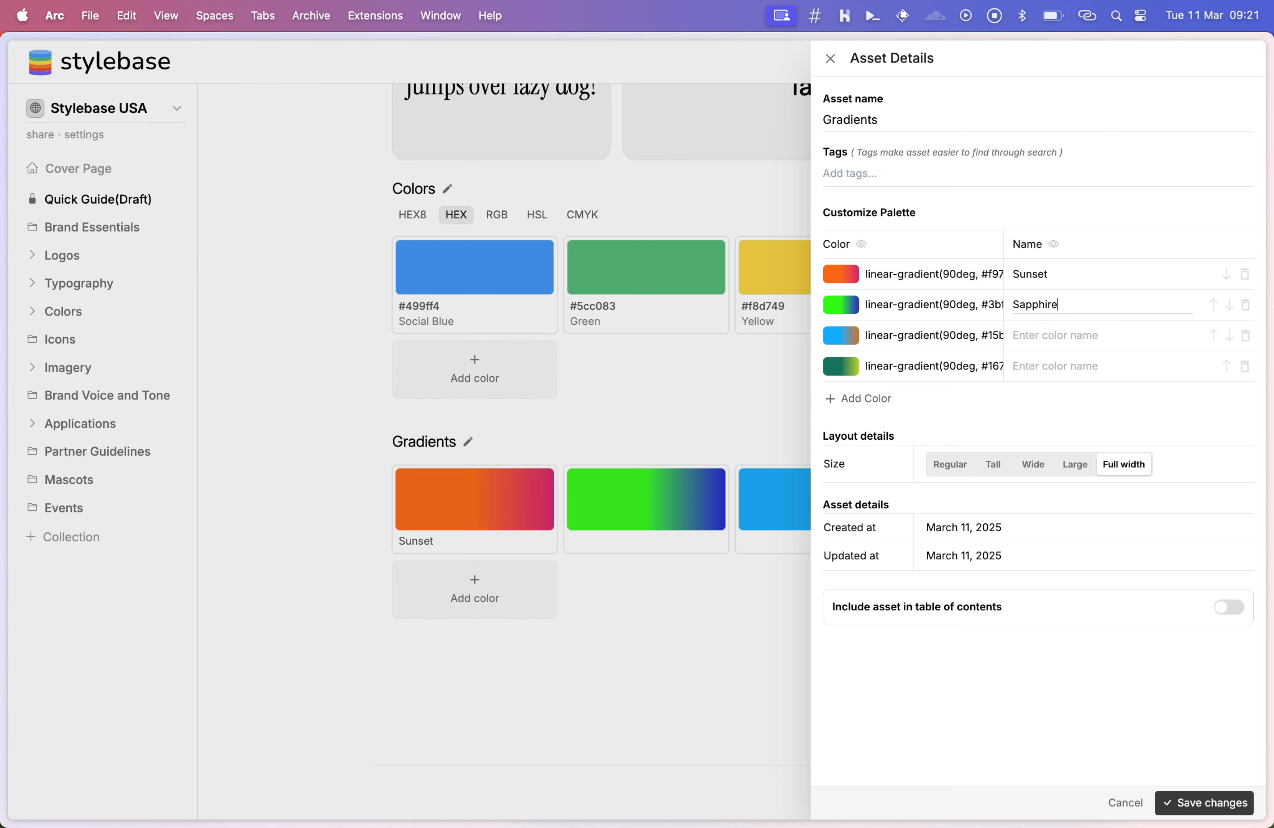
click(1083, 337)
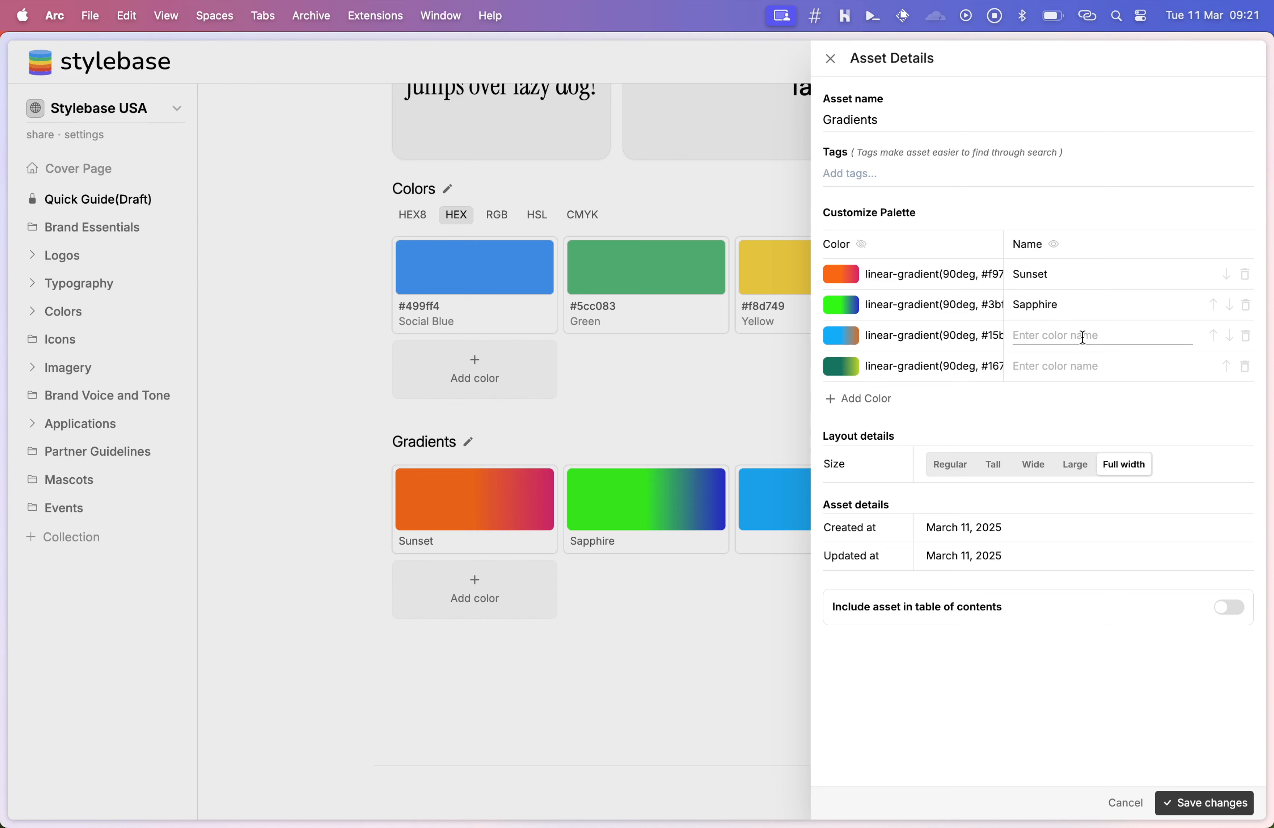
text(Earthy)
click(1072, 365)
text(G)
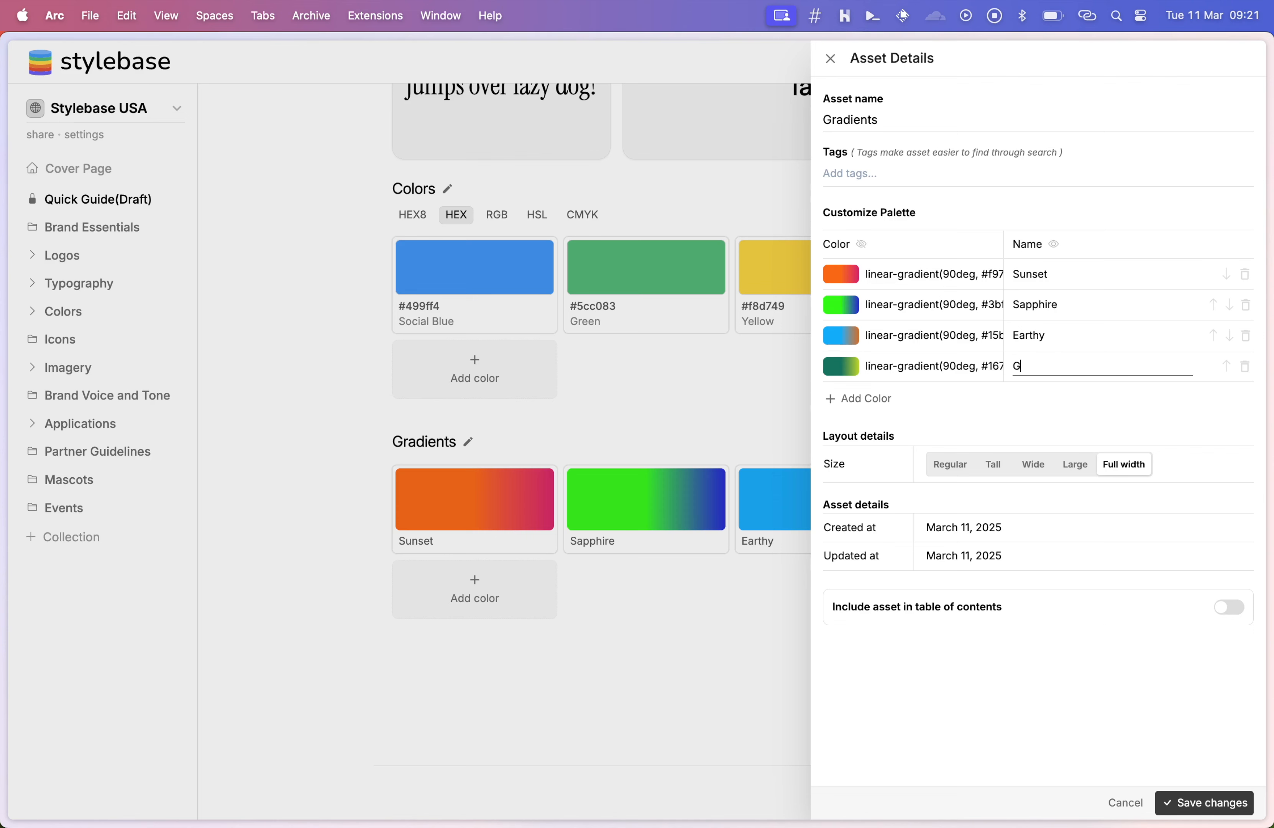
text(ree)
click(1197, 804)
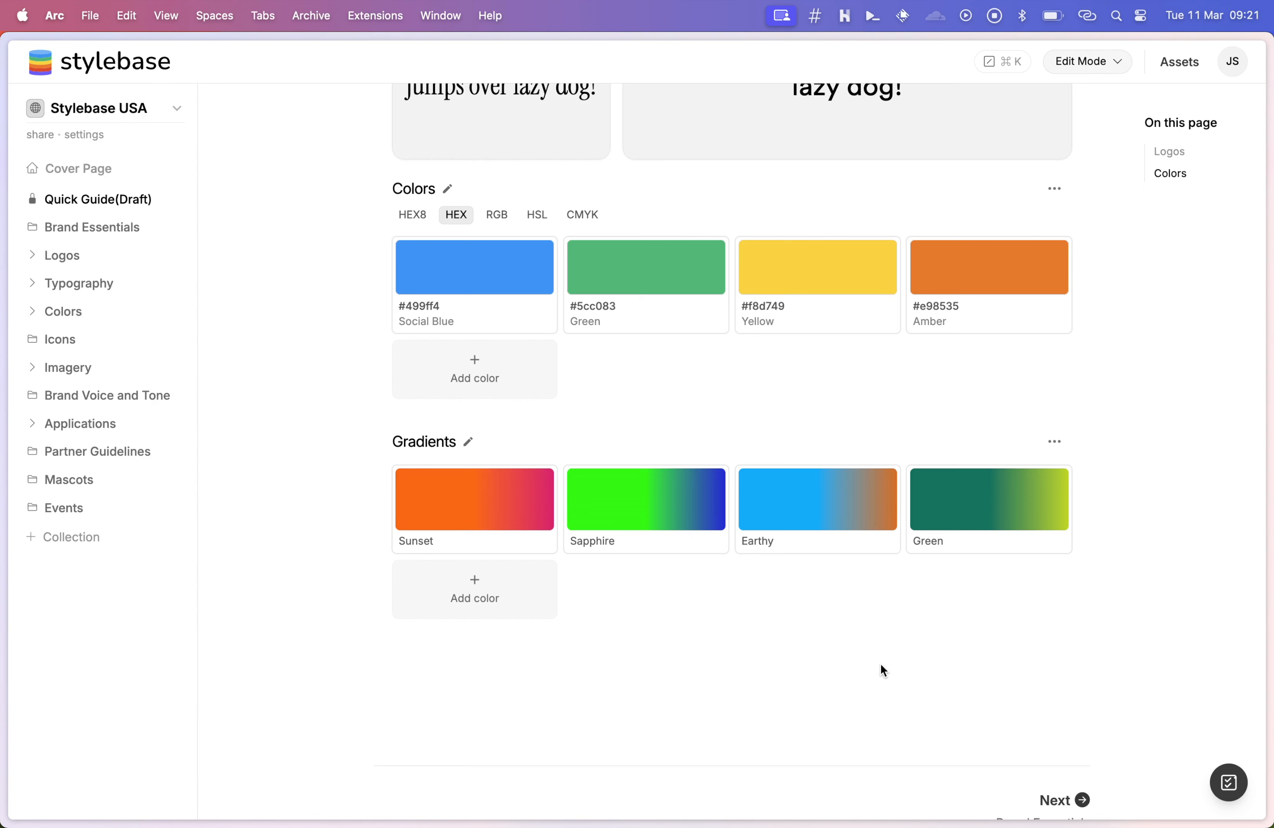
Switch the Colors palette's values to CMYK in its asset details.
click(450, 187)
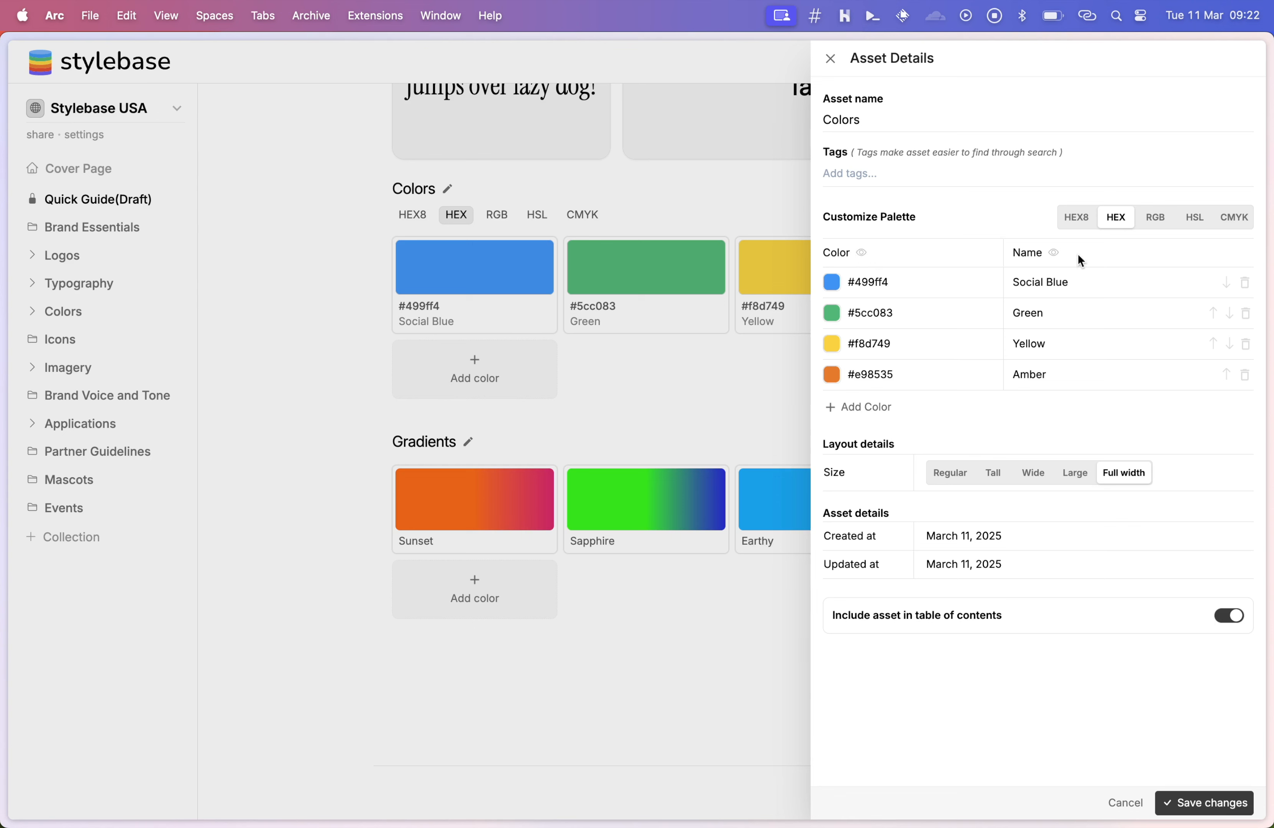
click(1236, 217)
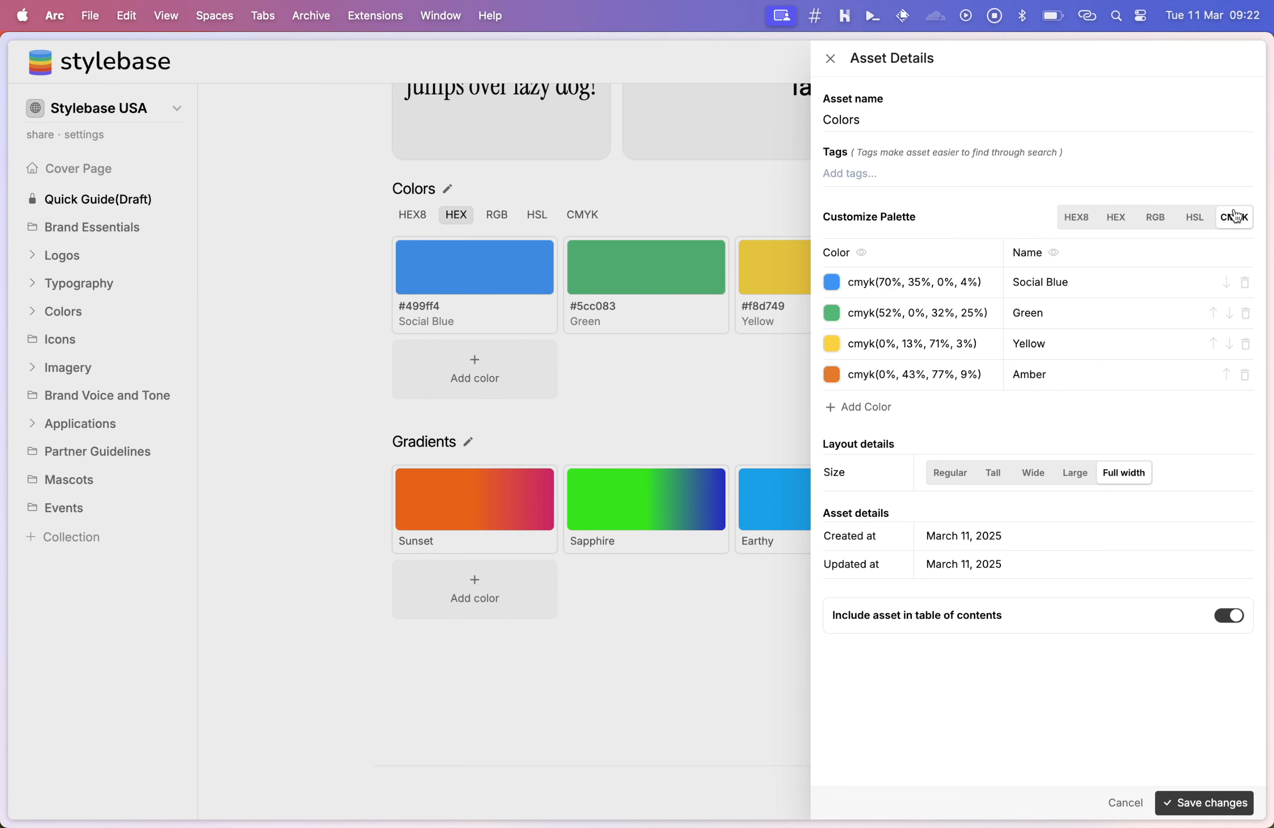
click(677, 369)
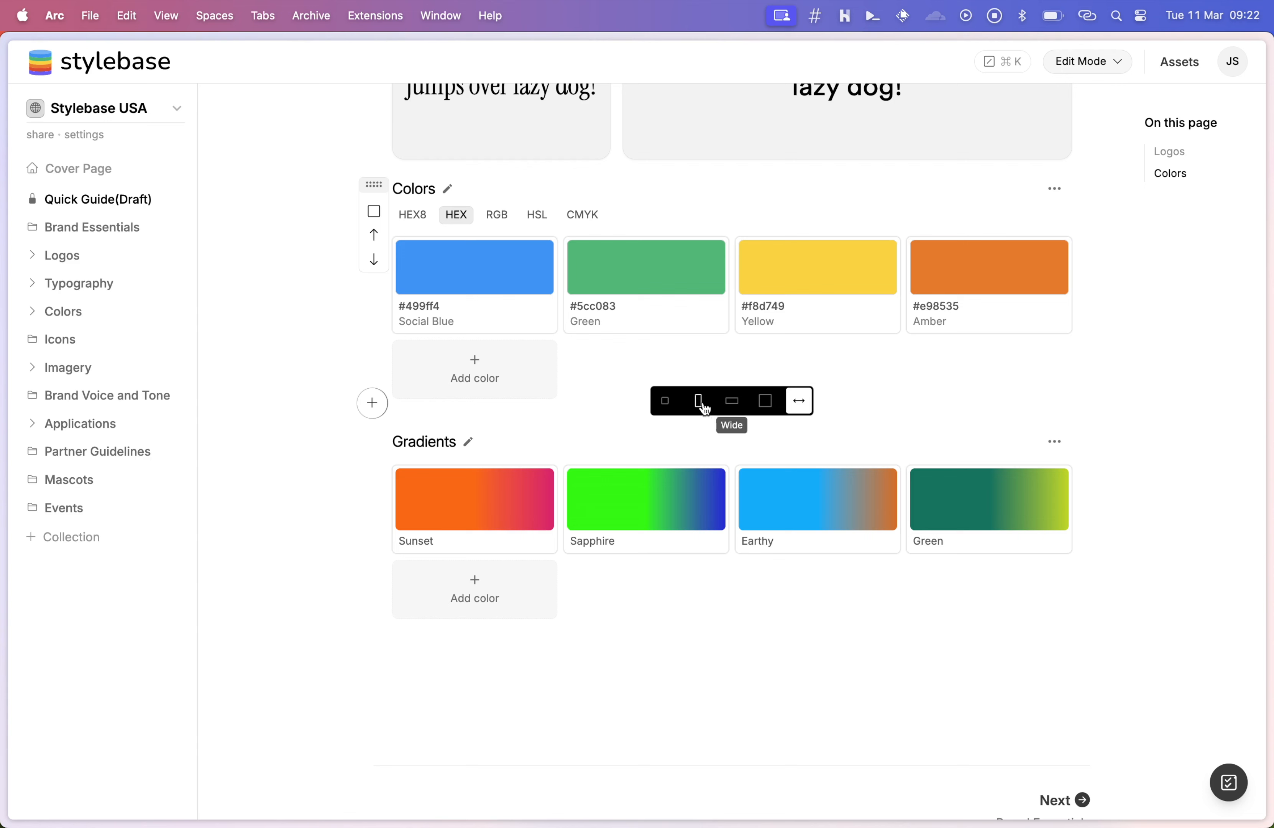
Try the Regular size on the Colors palette and undo the change.
click(665, 402)
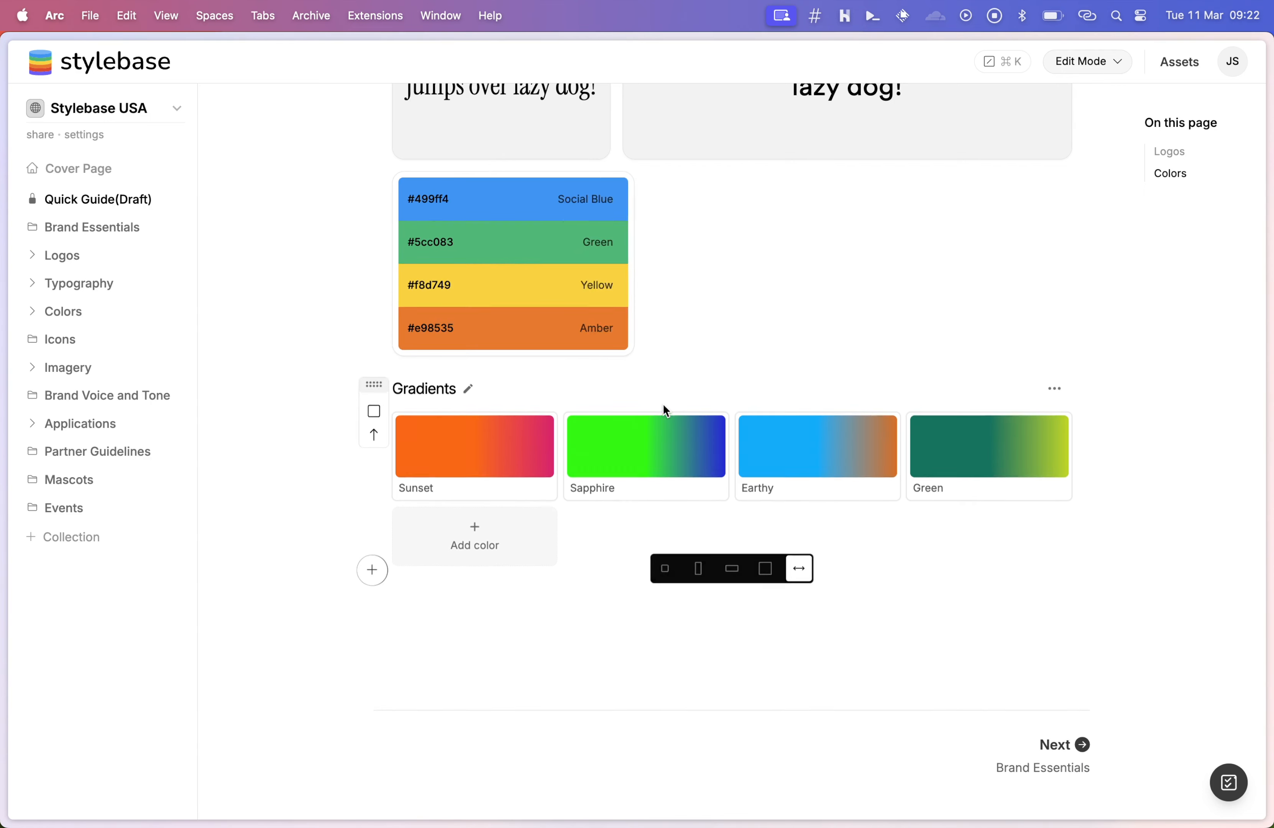
scroll(668, 322, up, 3)
key(super+z)
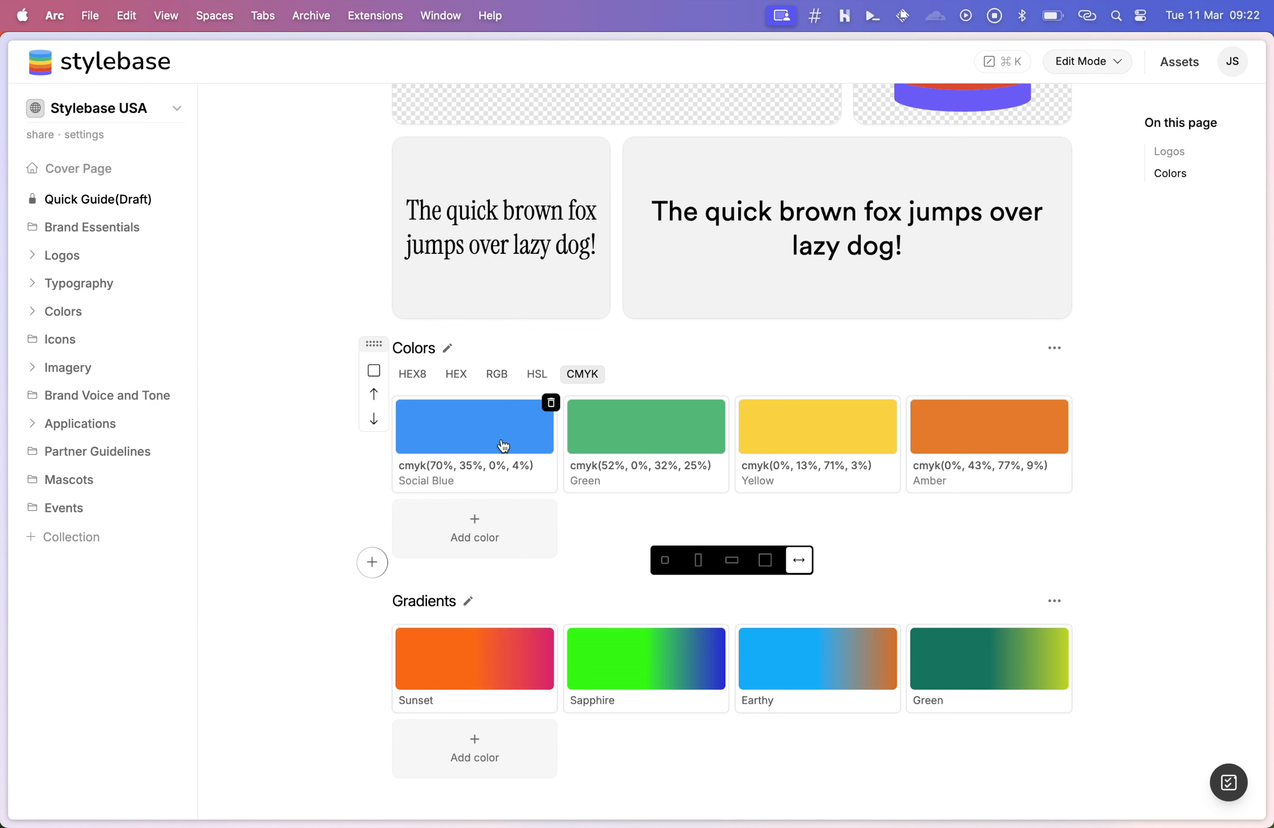
Hide both the color values and the names in the Colors palette's asset details and save the changes.
click(447, 347)
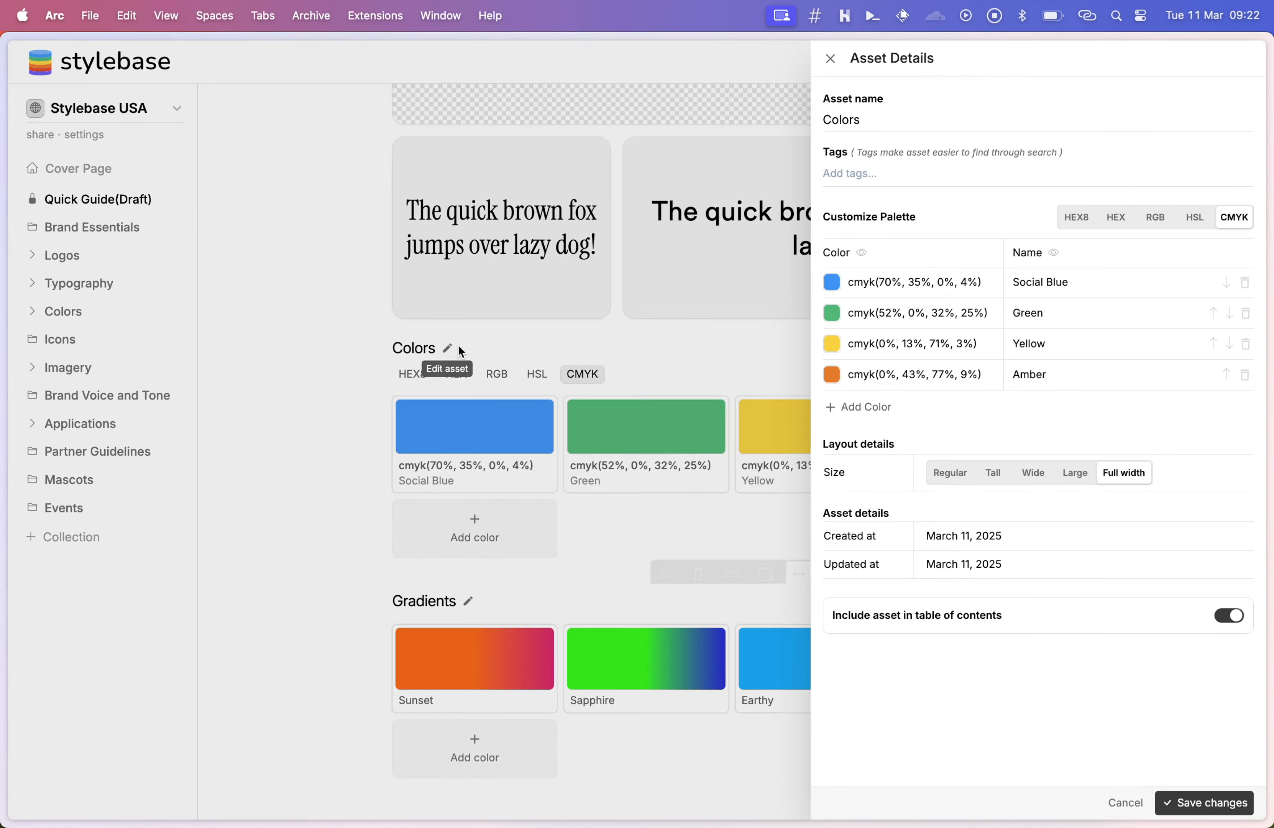
click(863, 253)
click(1054, 253)
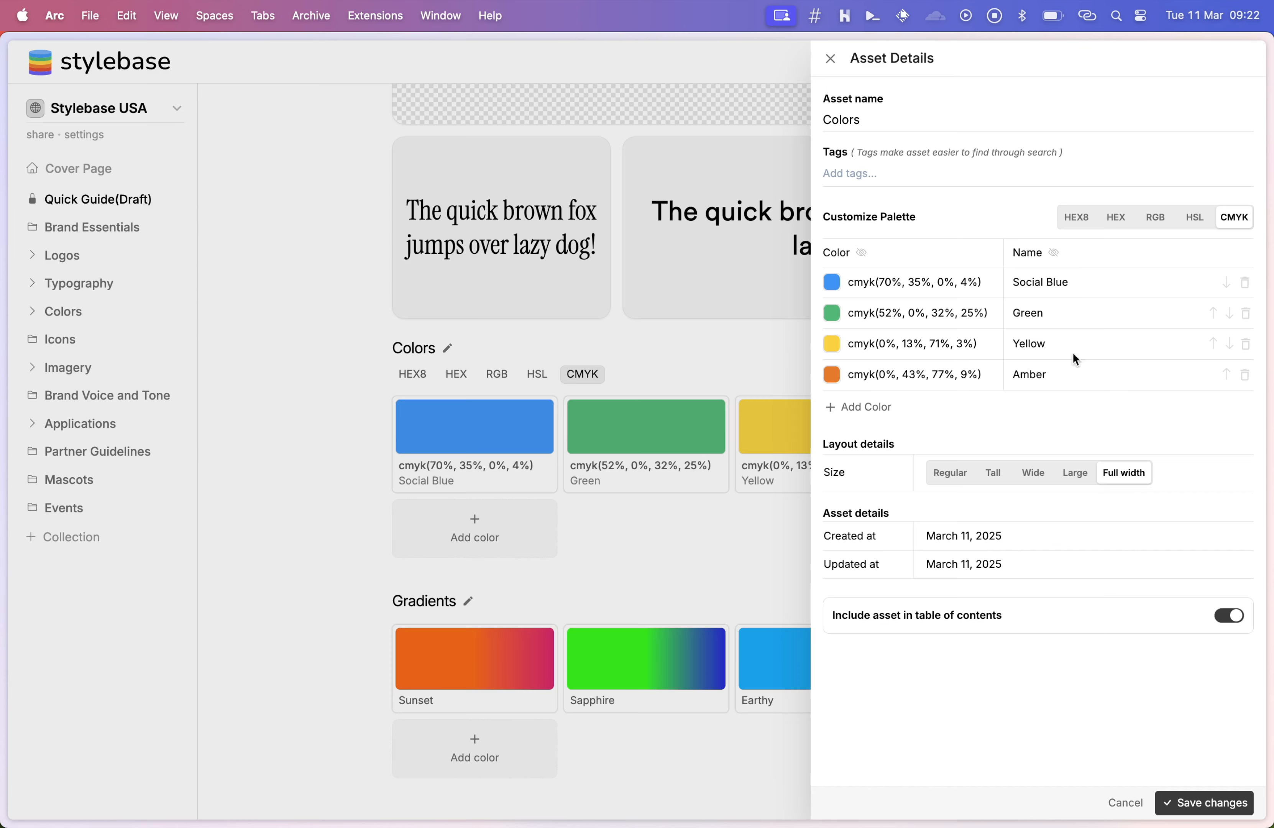
click(1216, 803)
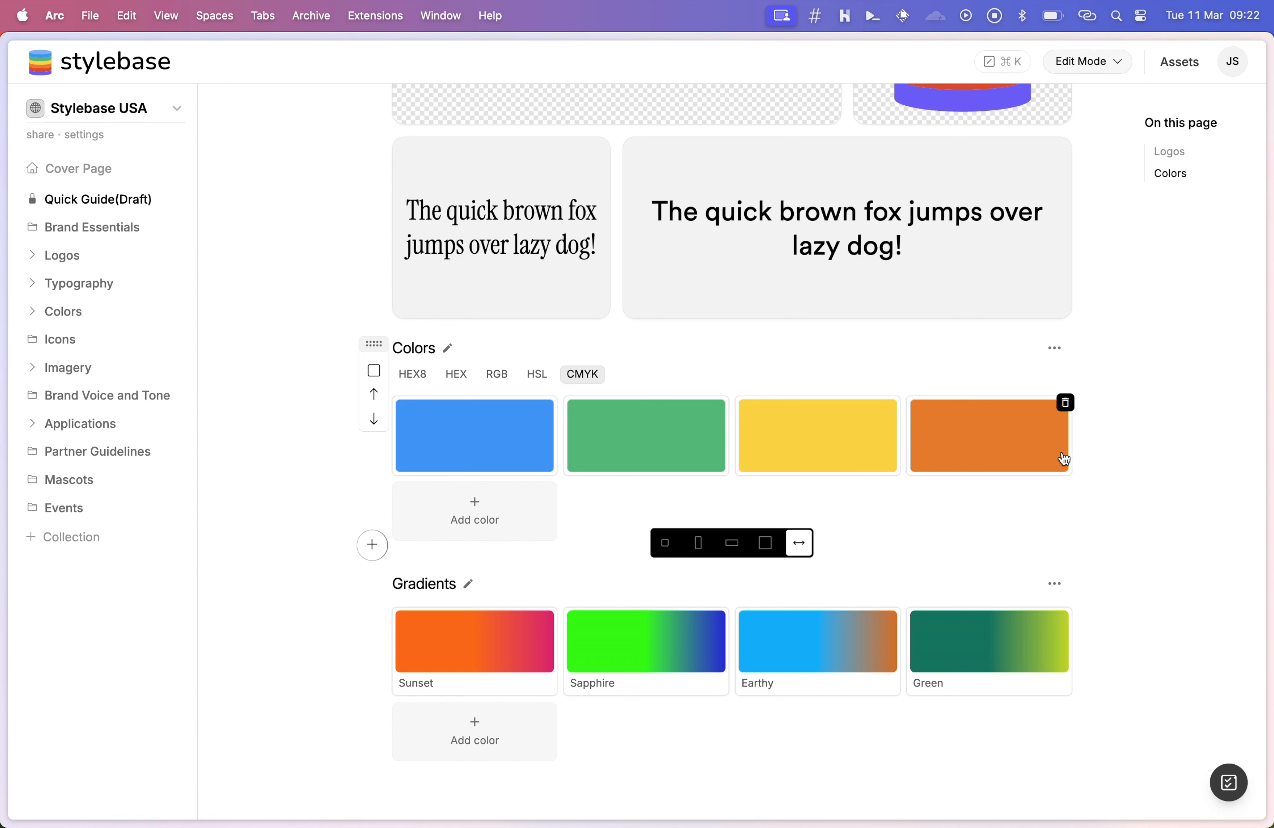
Resize the Colors palette on the collection page to Regular.
scroll(1175, 538, down, 3)
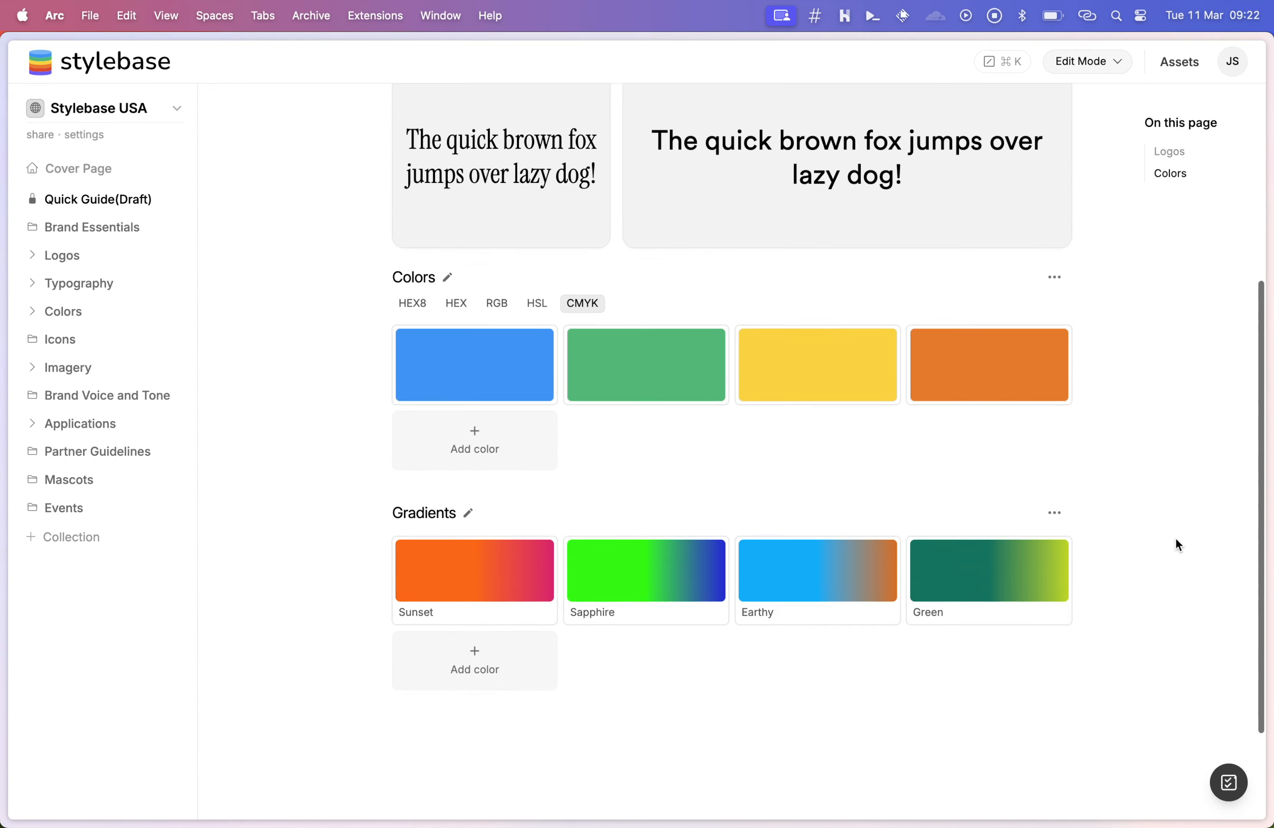
scroll(1176, 538, up, 1)
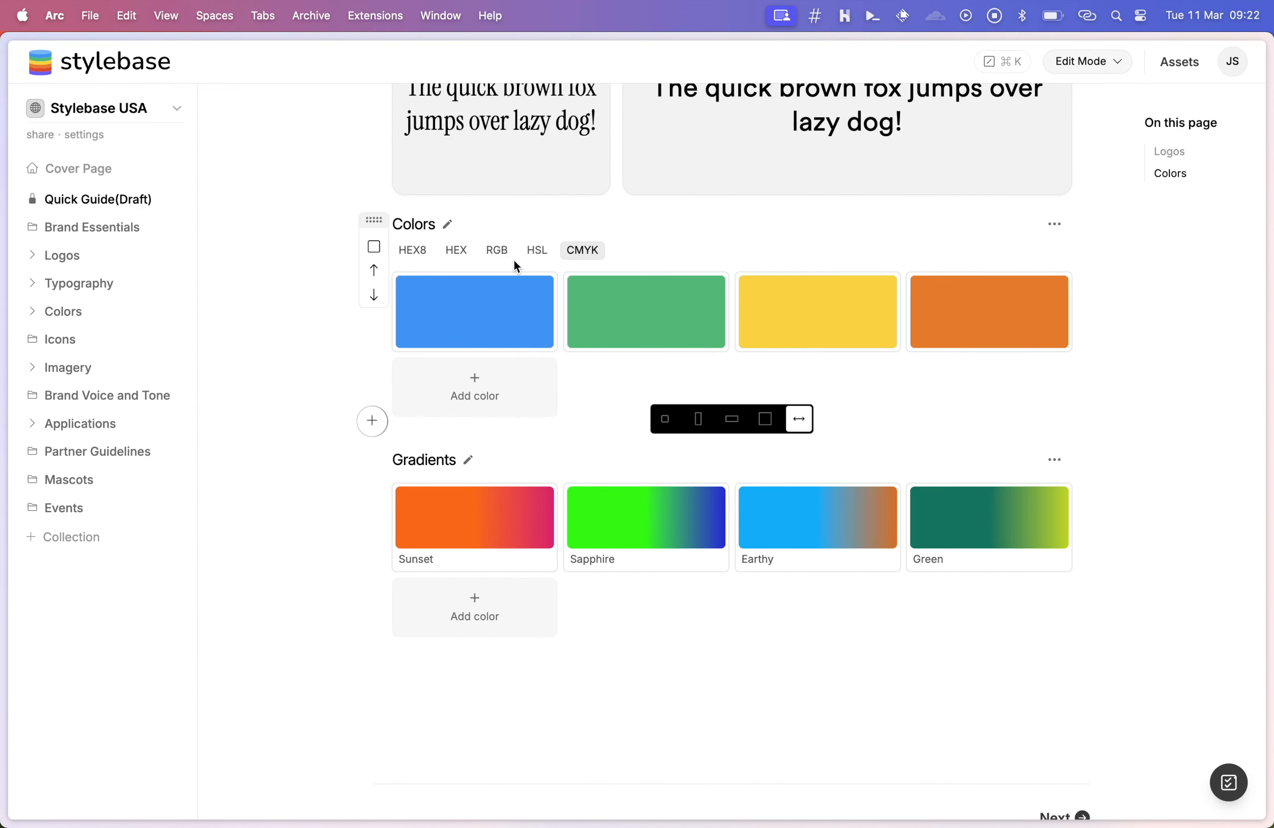
click(665, 419)
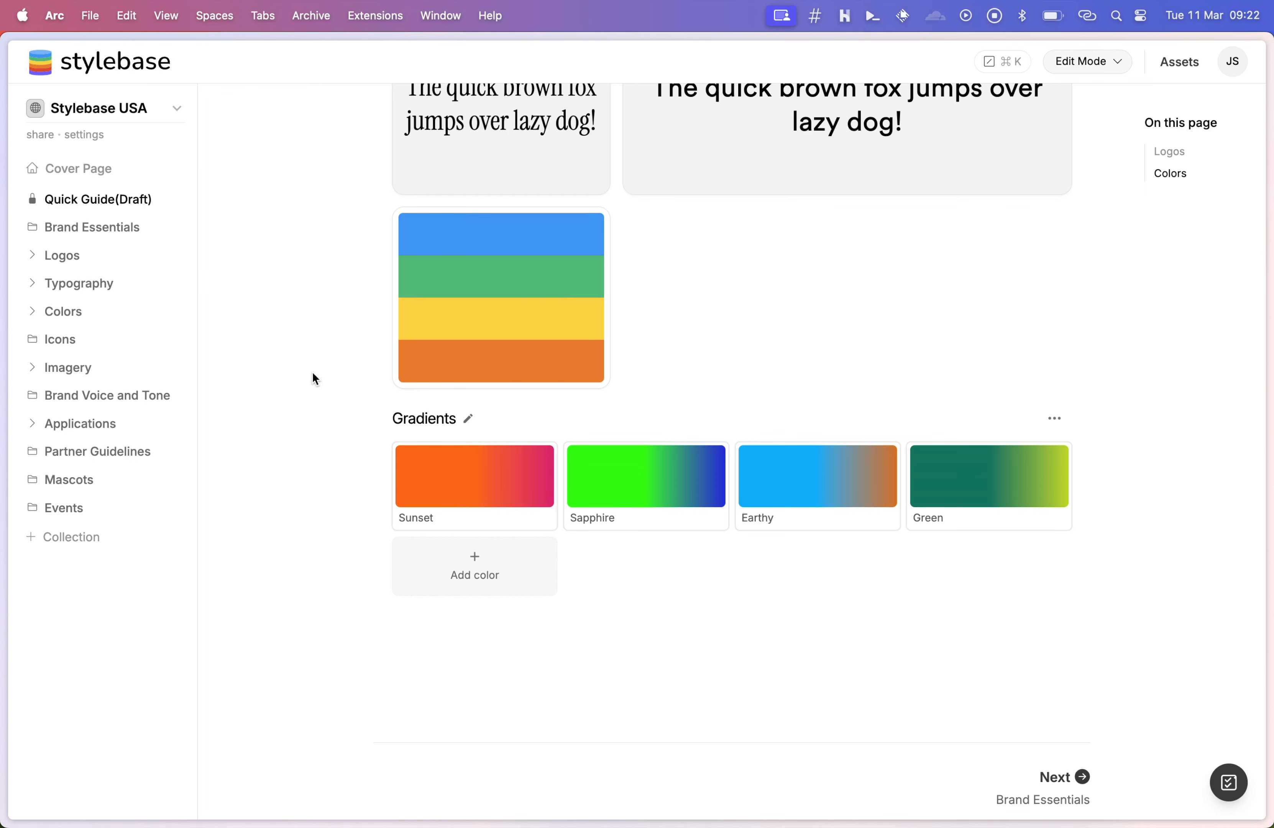
Hide the swatch names in the Gradients palette, save the changes and resize the palette to Regular.
click(469, 419)
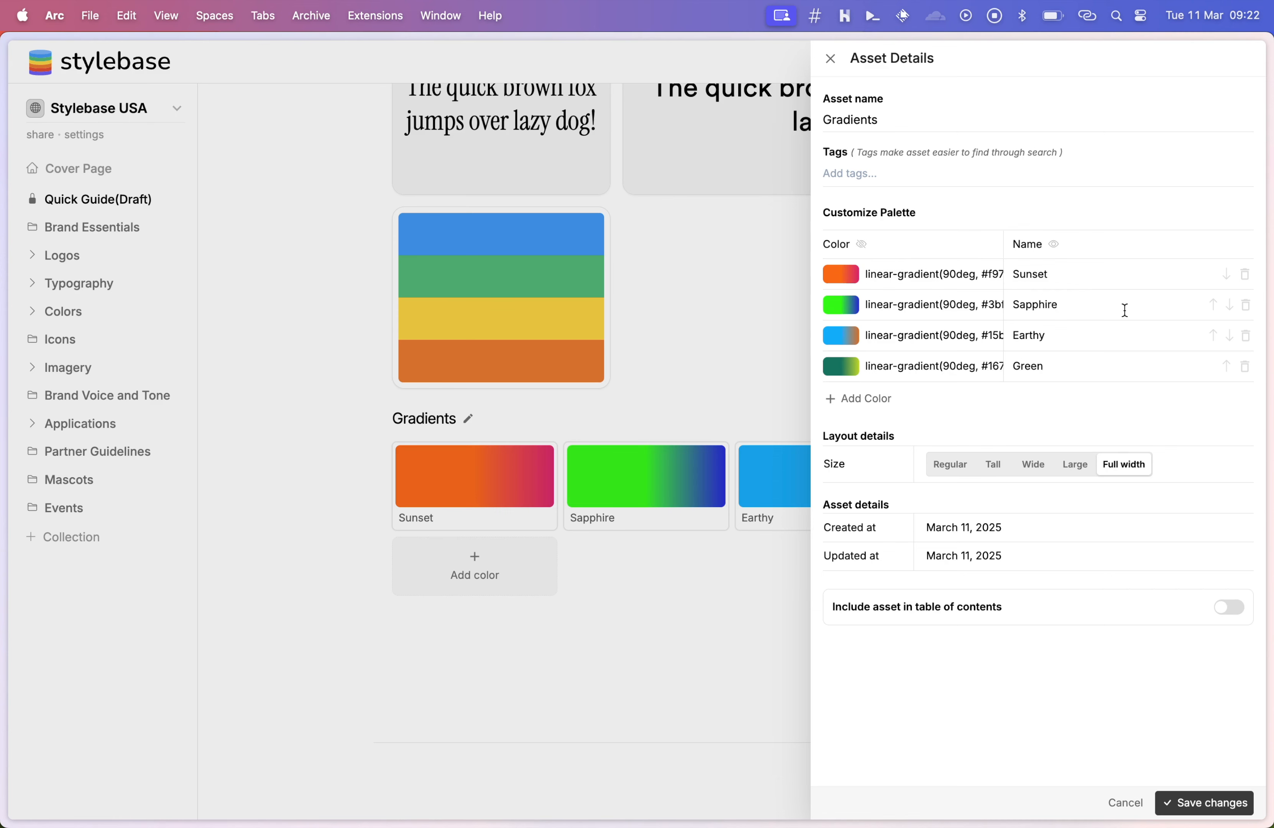
click(1055, 248)
click(1204, 803)
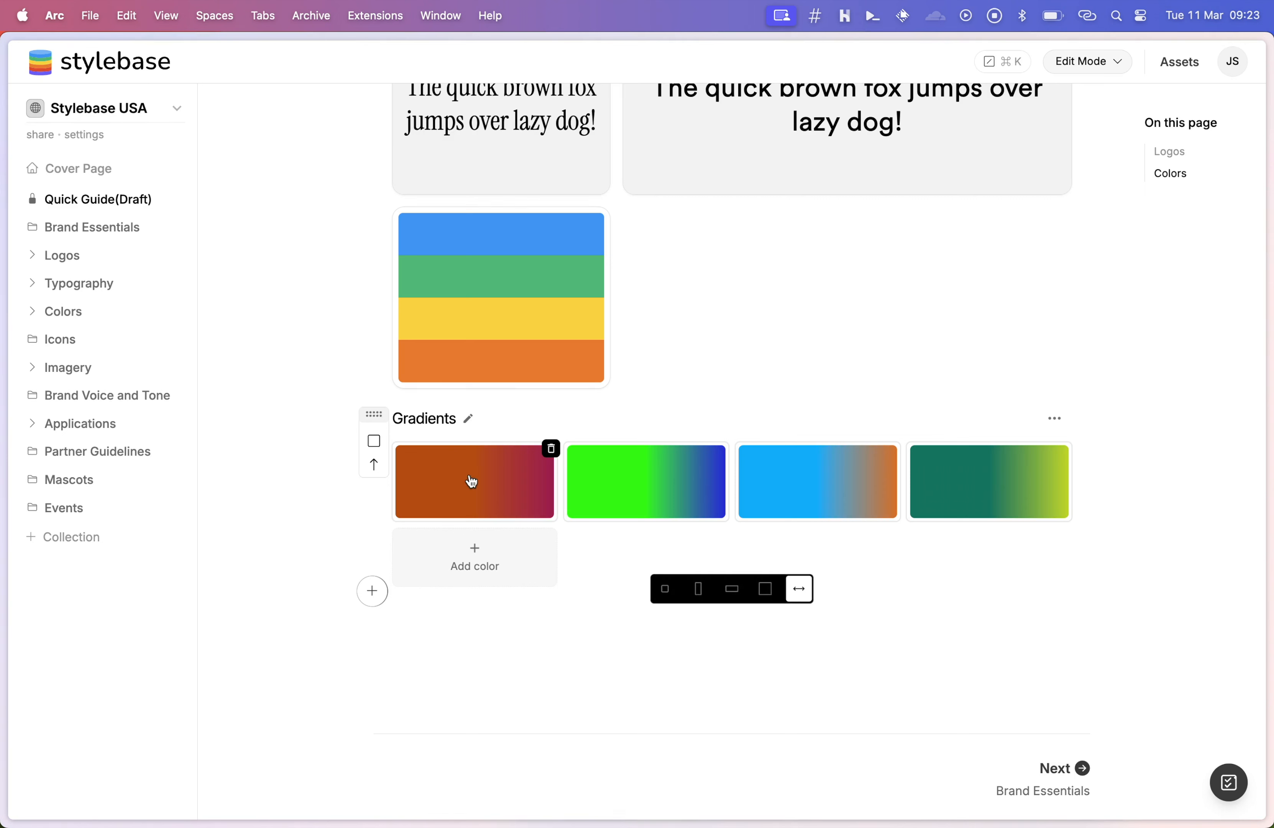
click(665, 588)
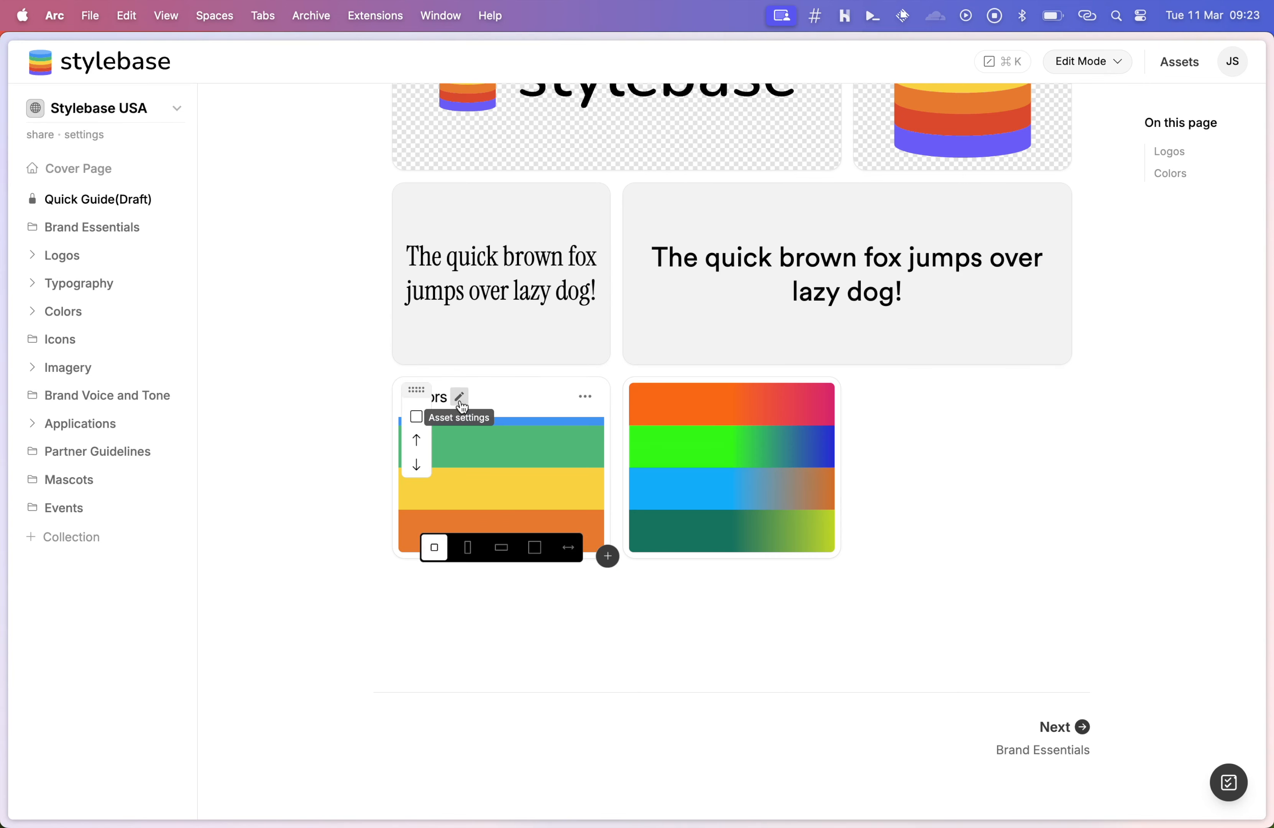
Turn the swatch names back on in both the Colors and the Gradients palettes, saving each one.
click(458, 398)
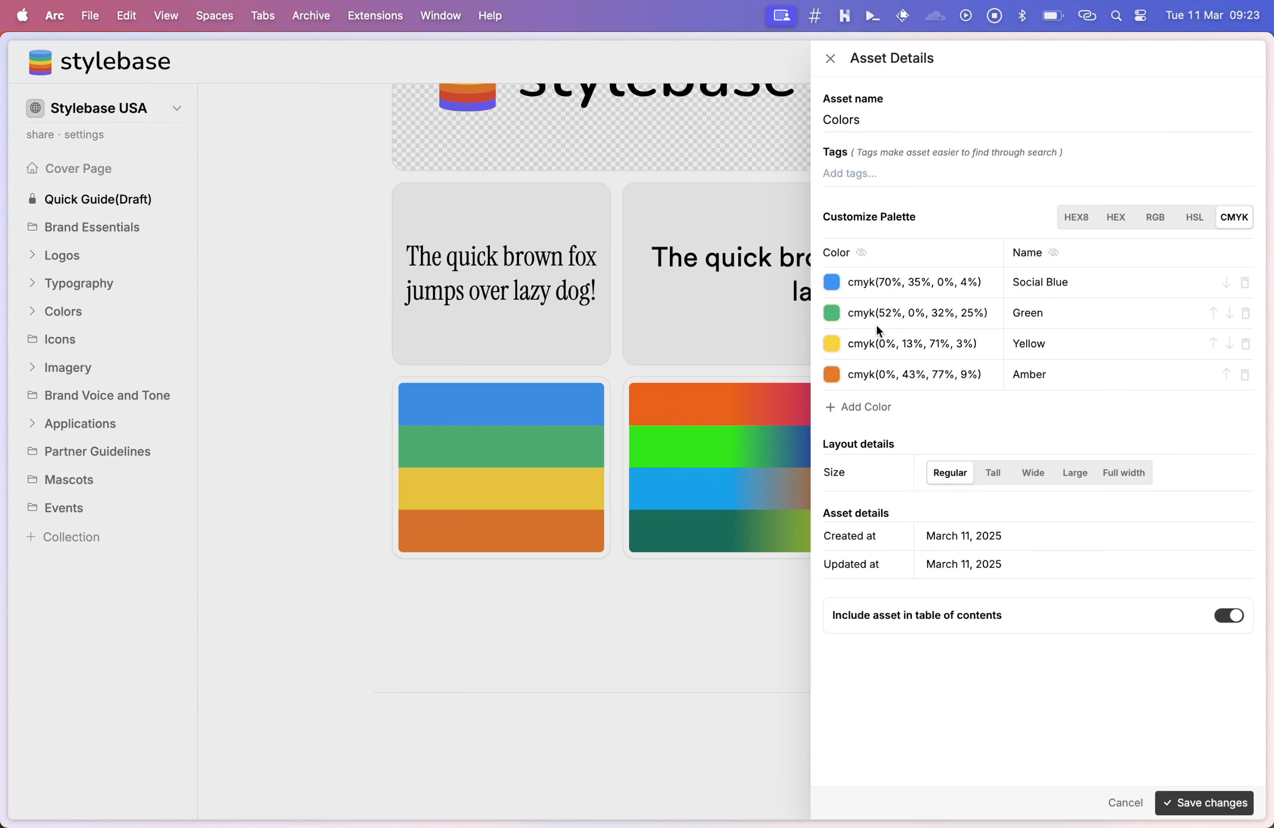
click(1054, 255)
click(1202, 802)
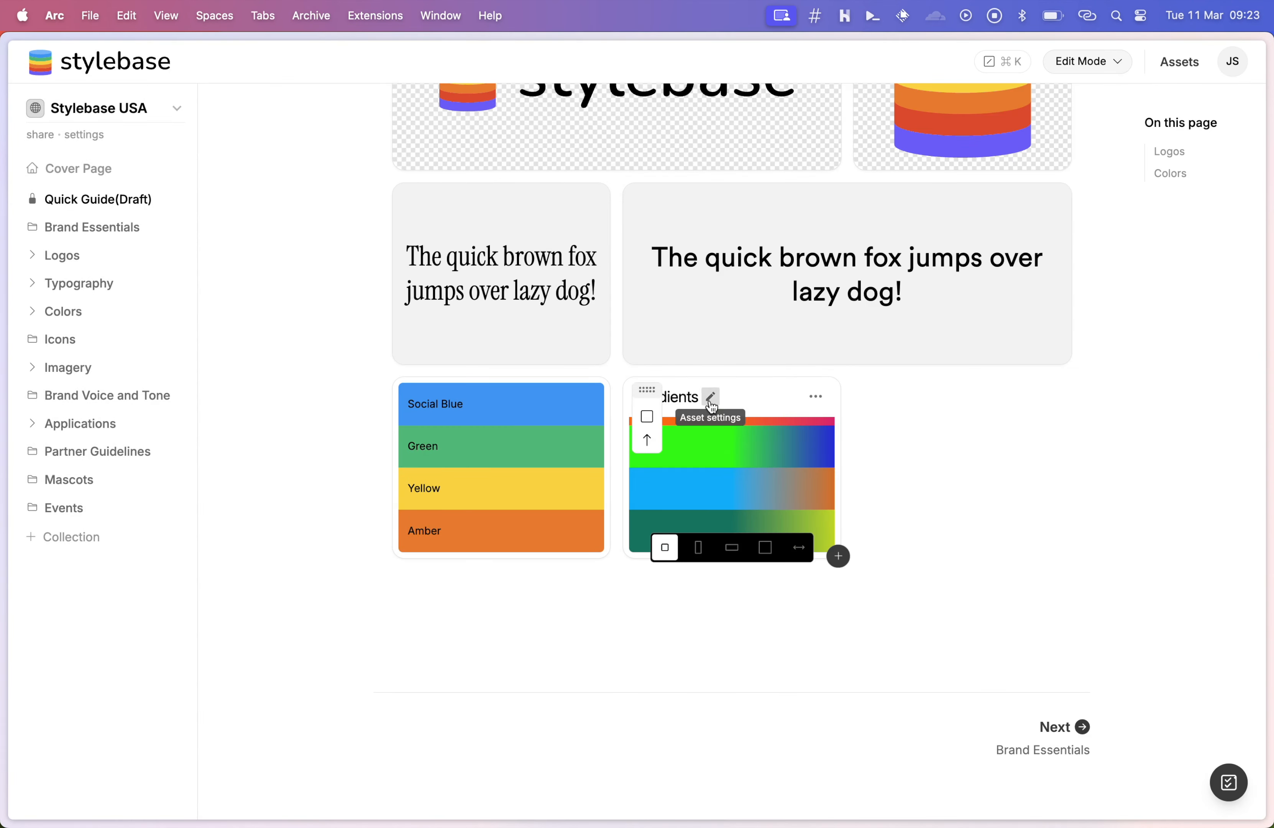
click(709, 396)
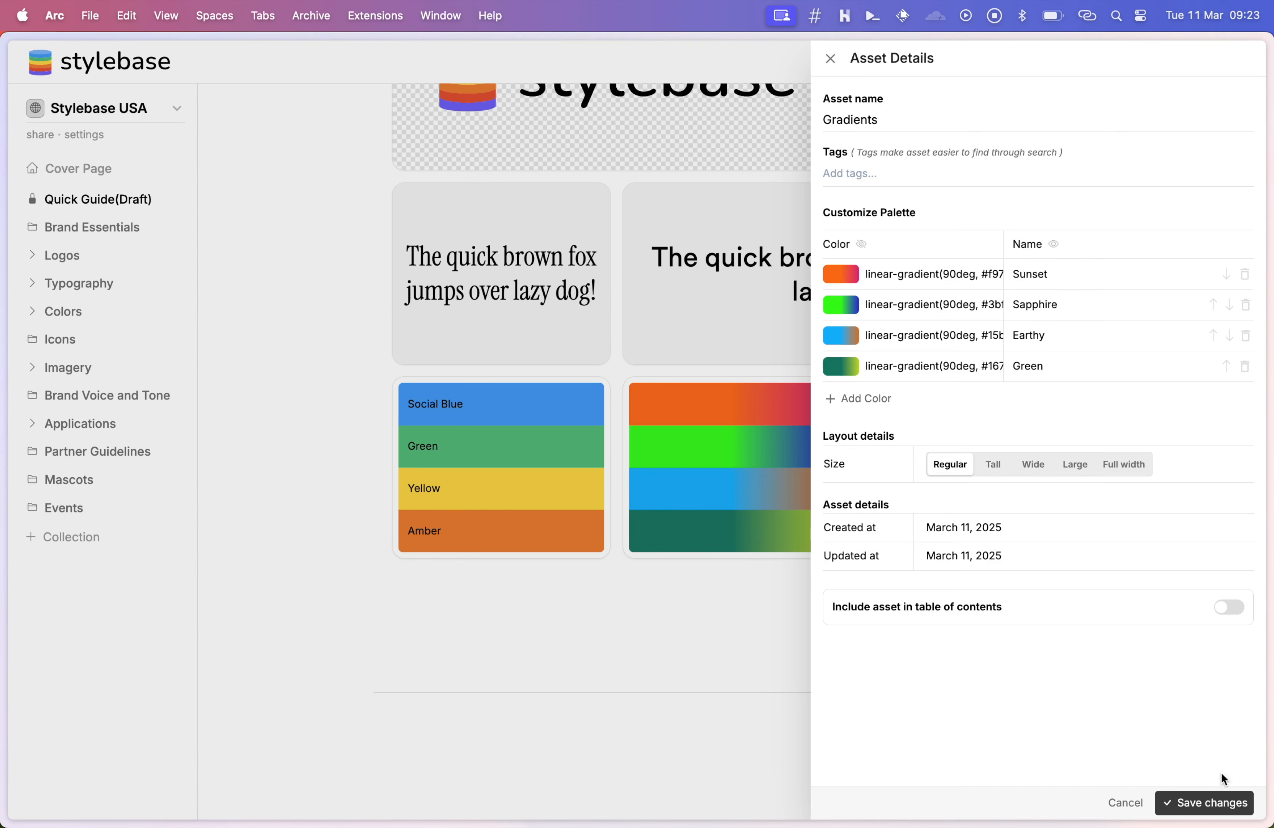
click(1216, 802)
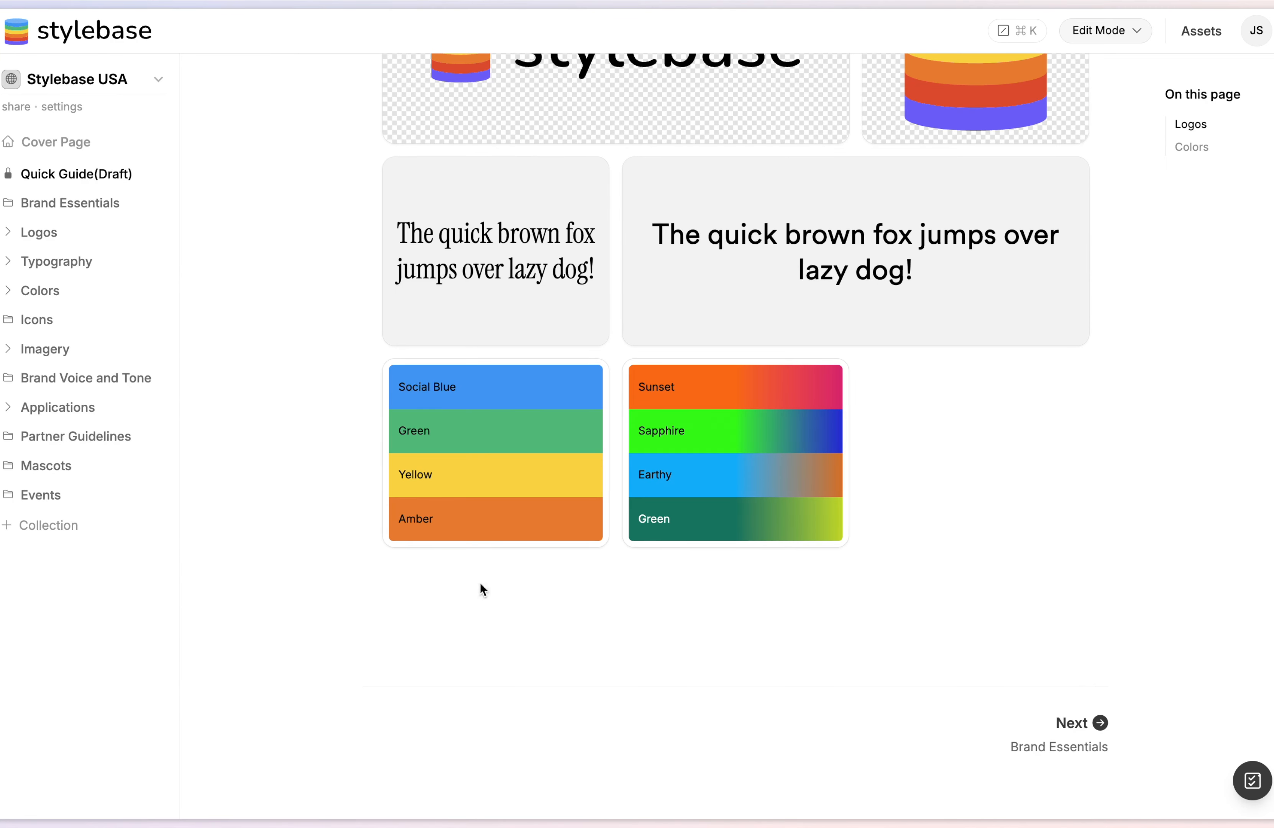
Resize both palettes to Full width, and hide the swatch names of the Colors palette and save the change.
mouse_move(583, 375)
click(565, 539)
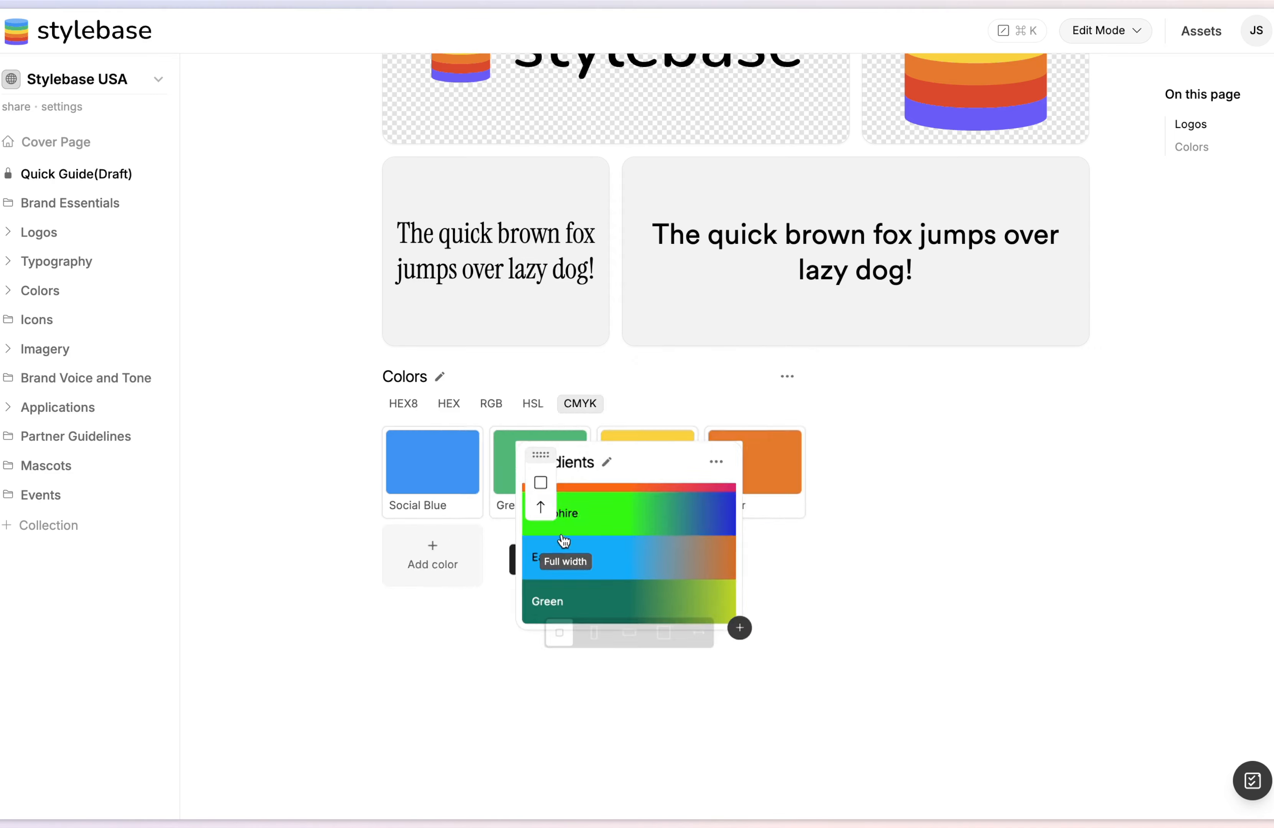
click(566, 535)
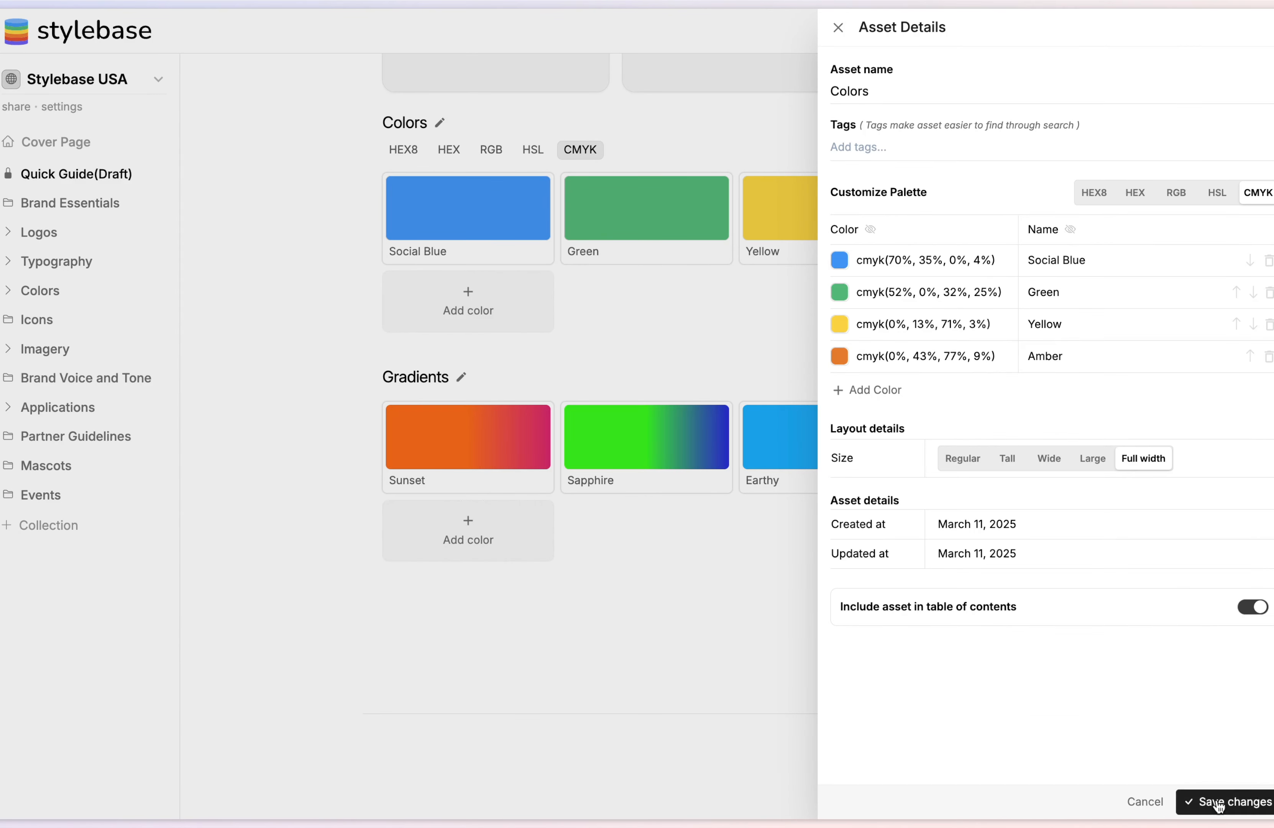
click(1220, 802)
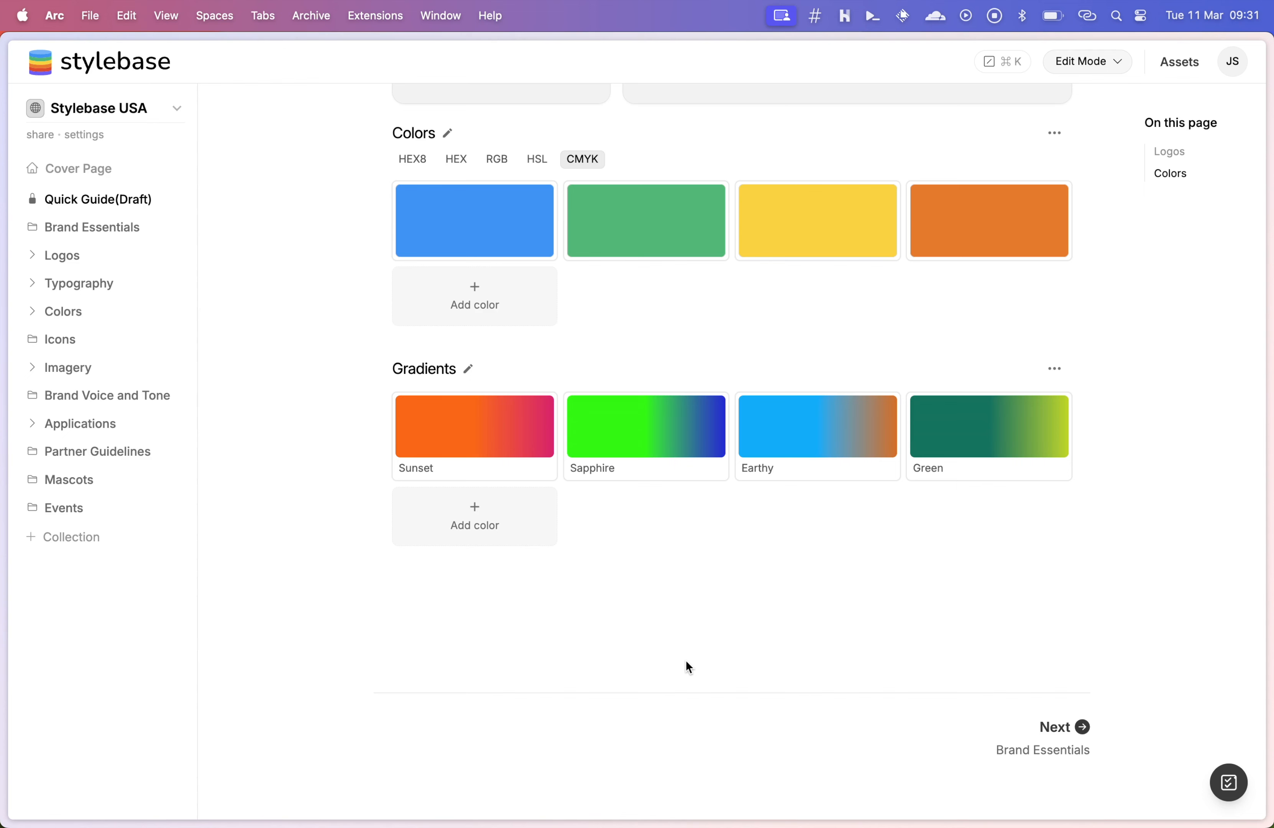
Turn on the banner for the Quick Guide(Draft) collection and save it with the solid #1f2937 background.
scroll(686, 660, up, 10)
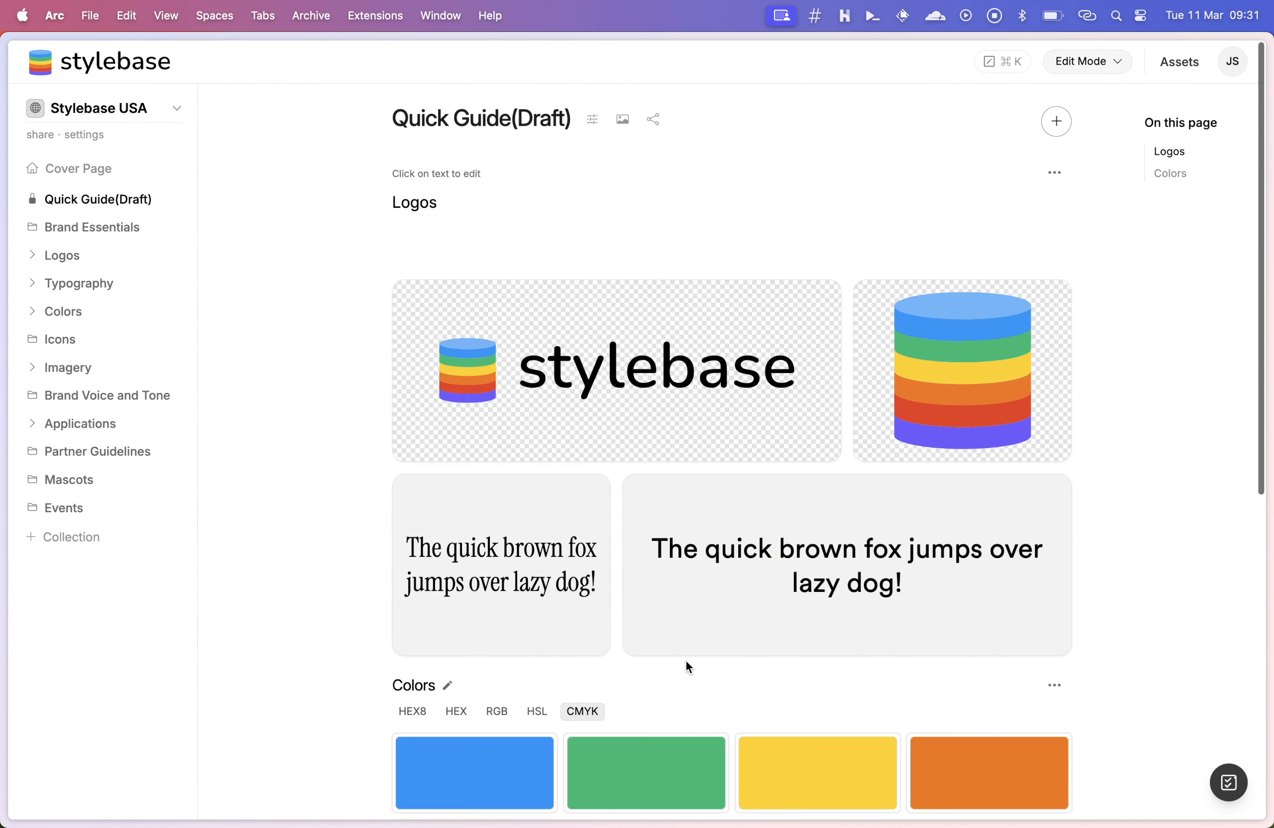
click(622, 119)
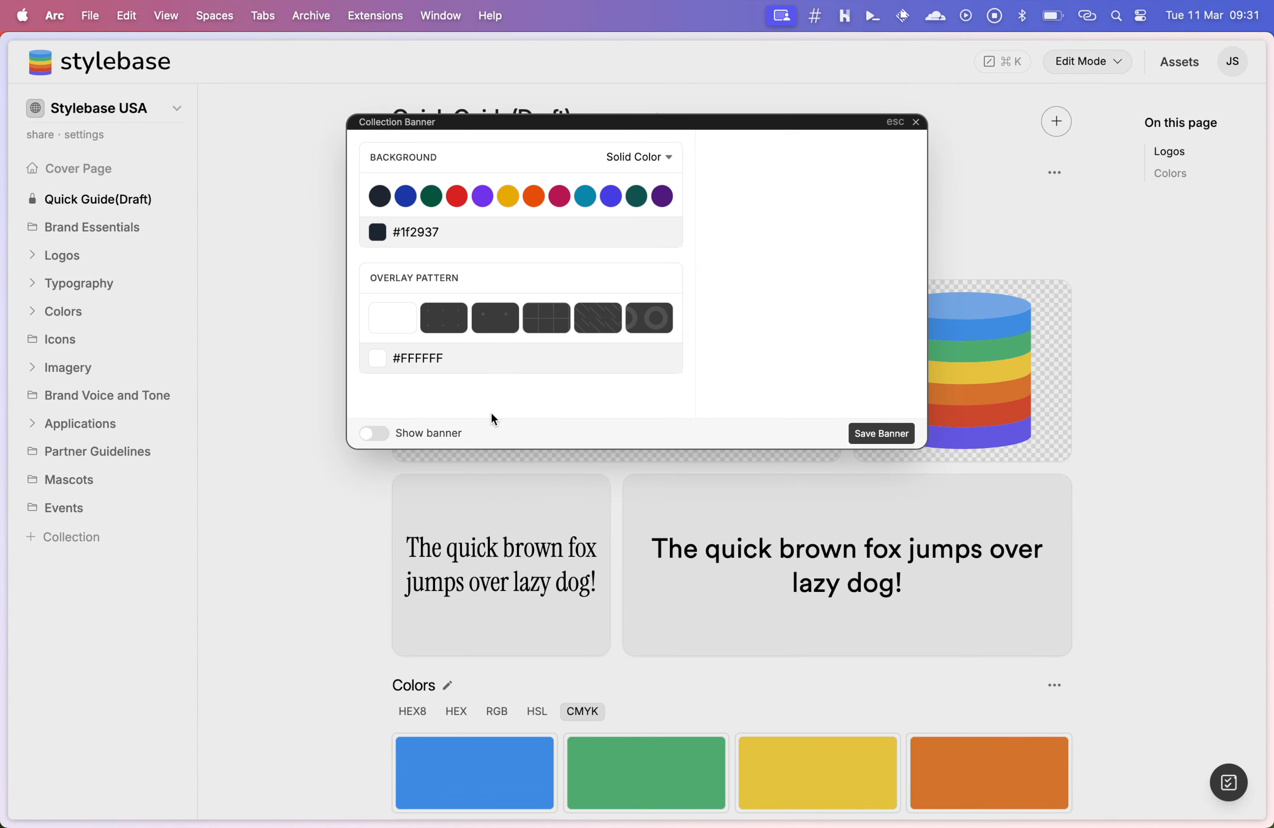
click(375, 434)
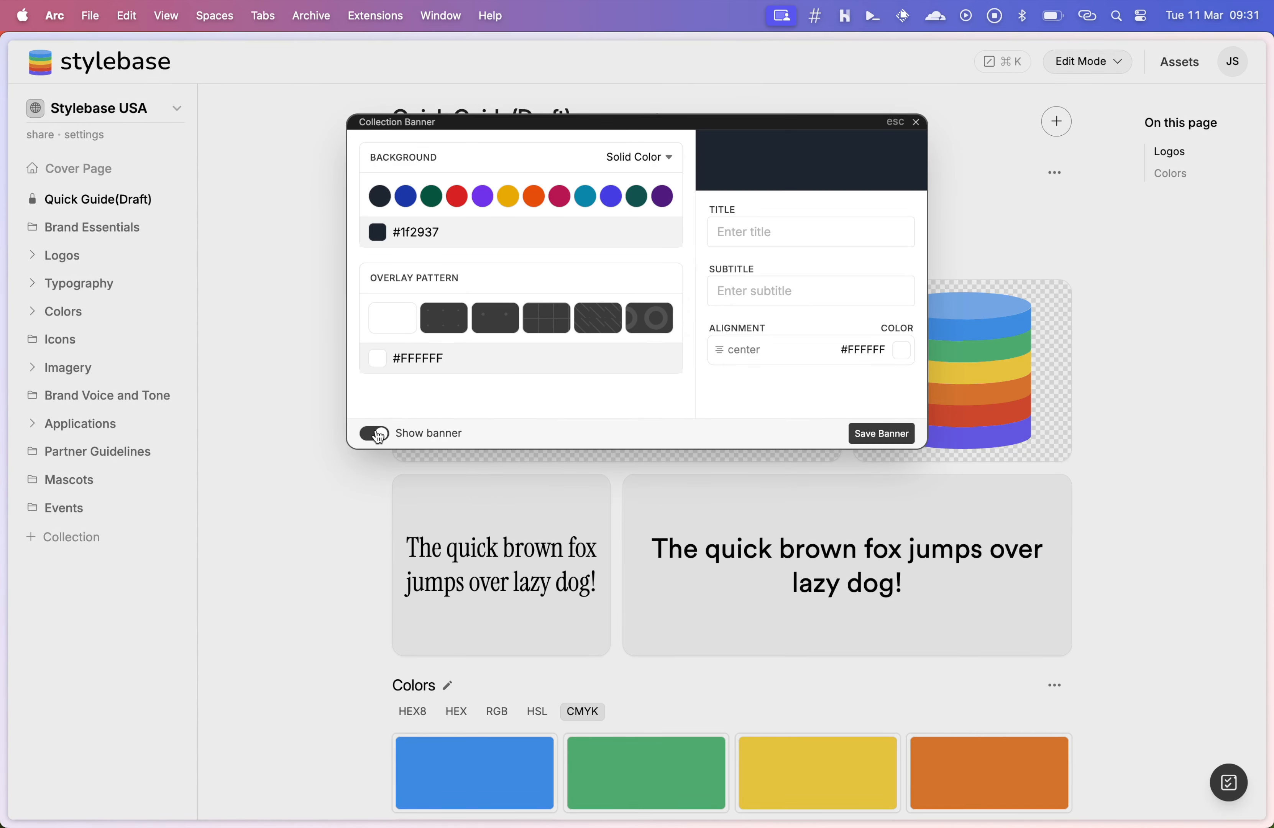
click(888, 434)
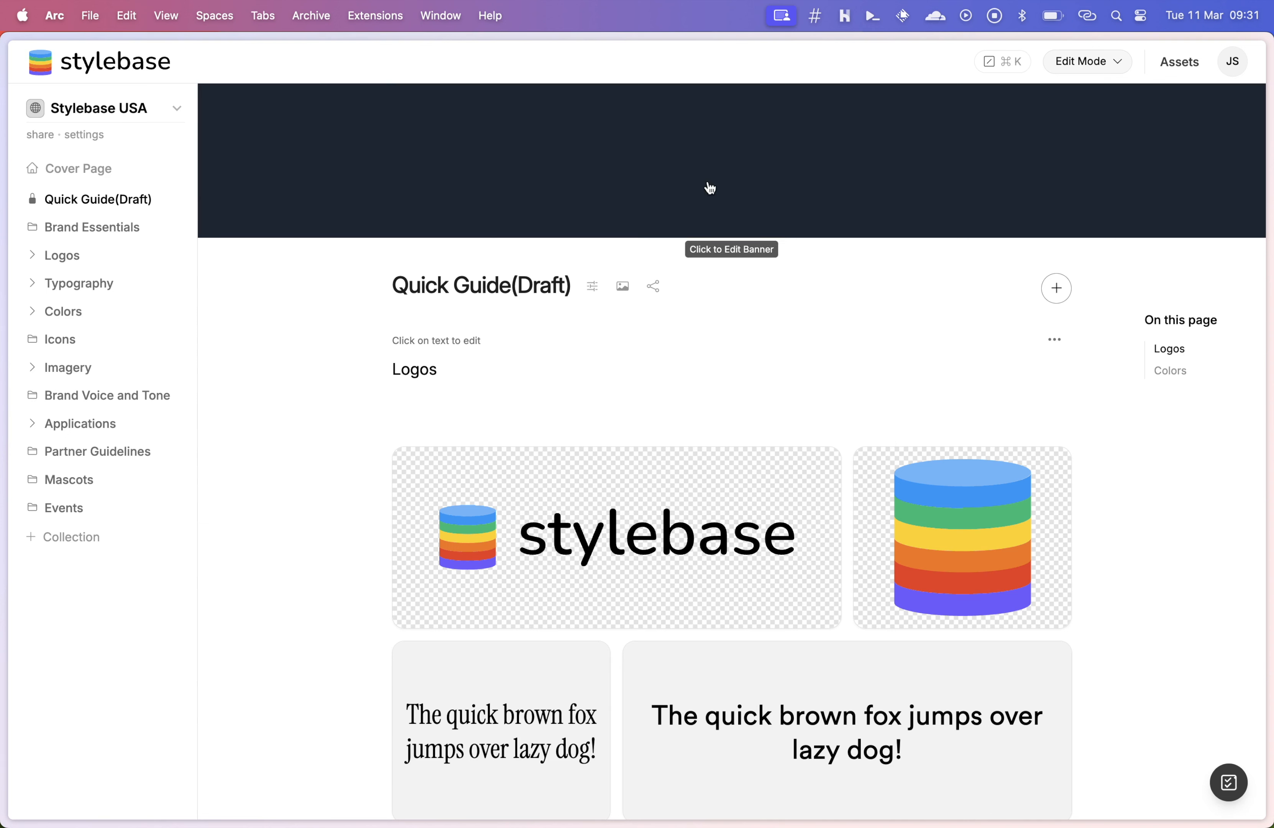
Switch the collection banner's background to an image using the copied pastel gradient image URL, and save the banner.
click(665, 141)
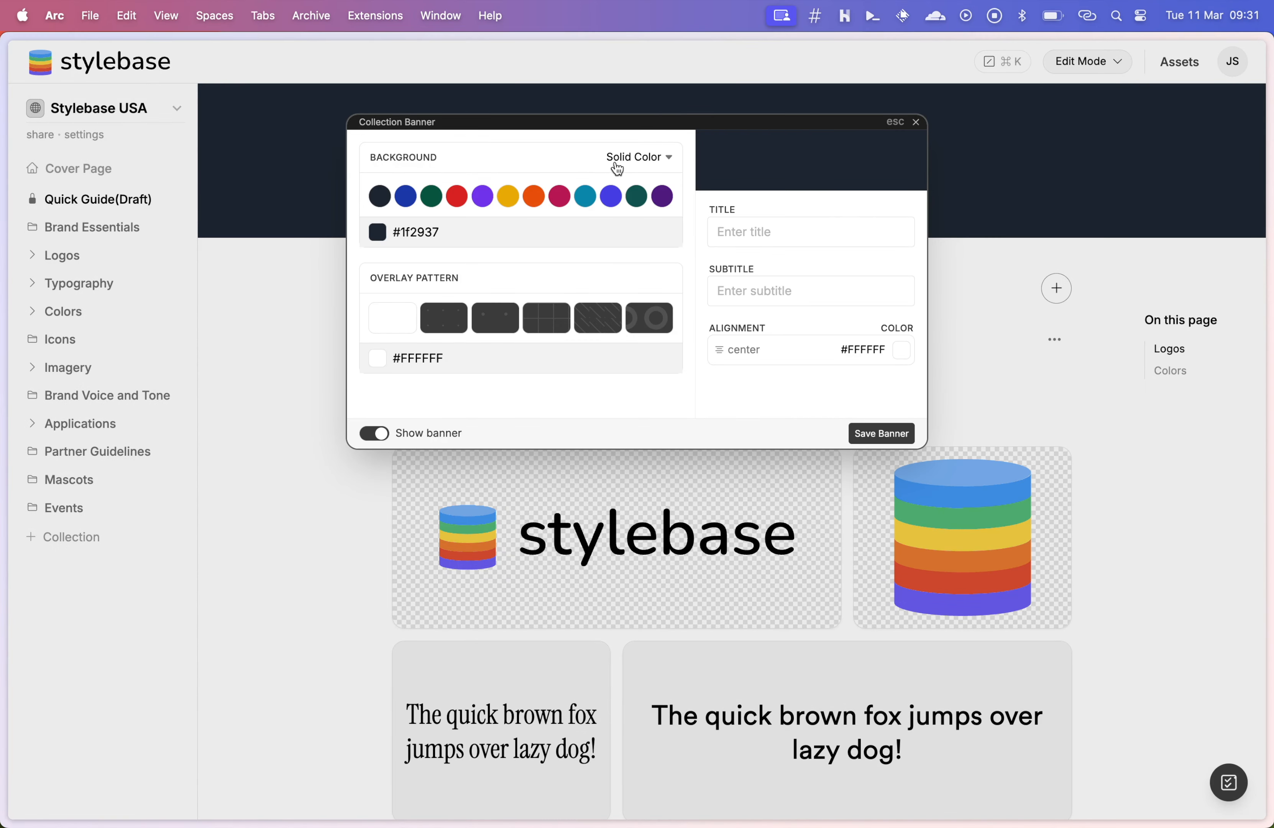
click(651, 161)
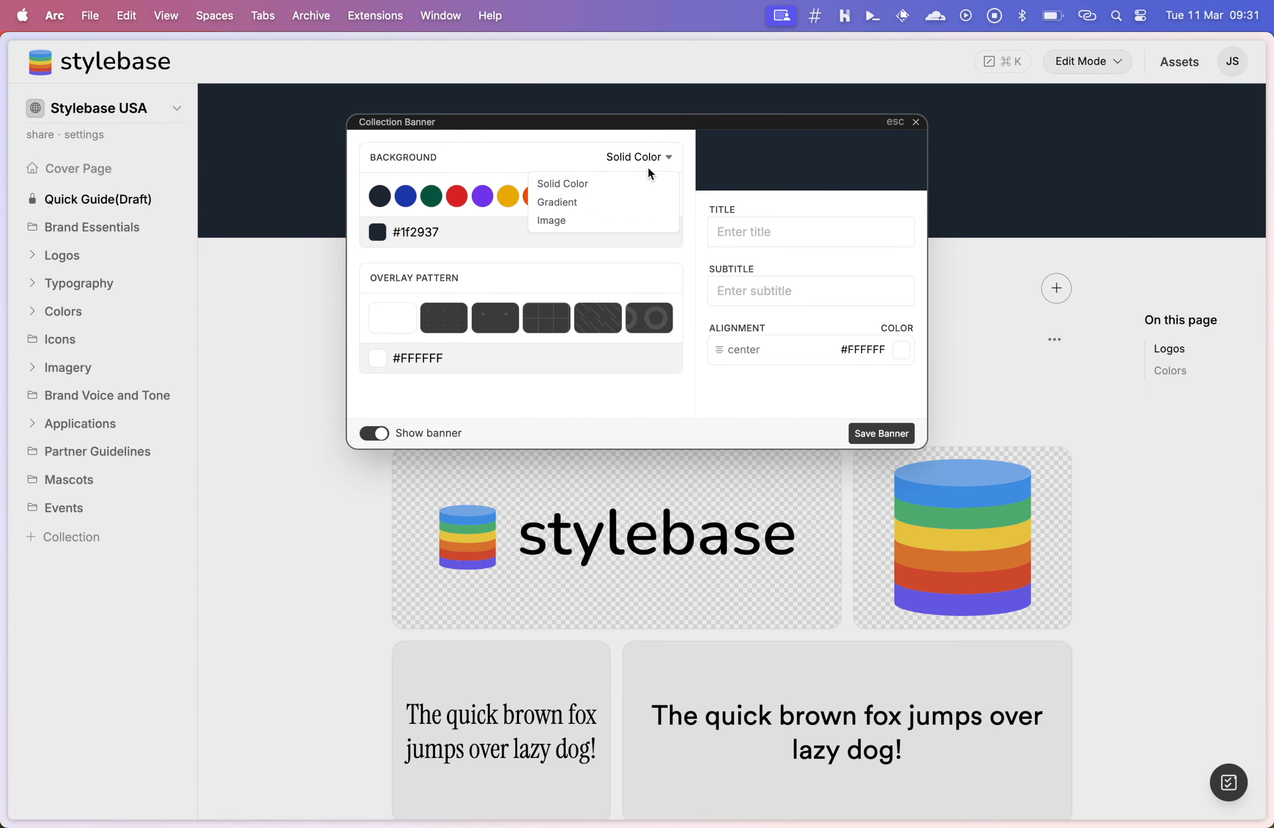
click(567, 226)
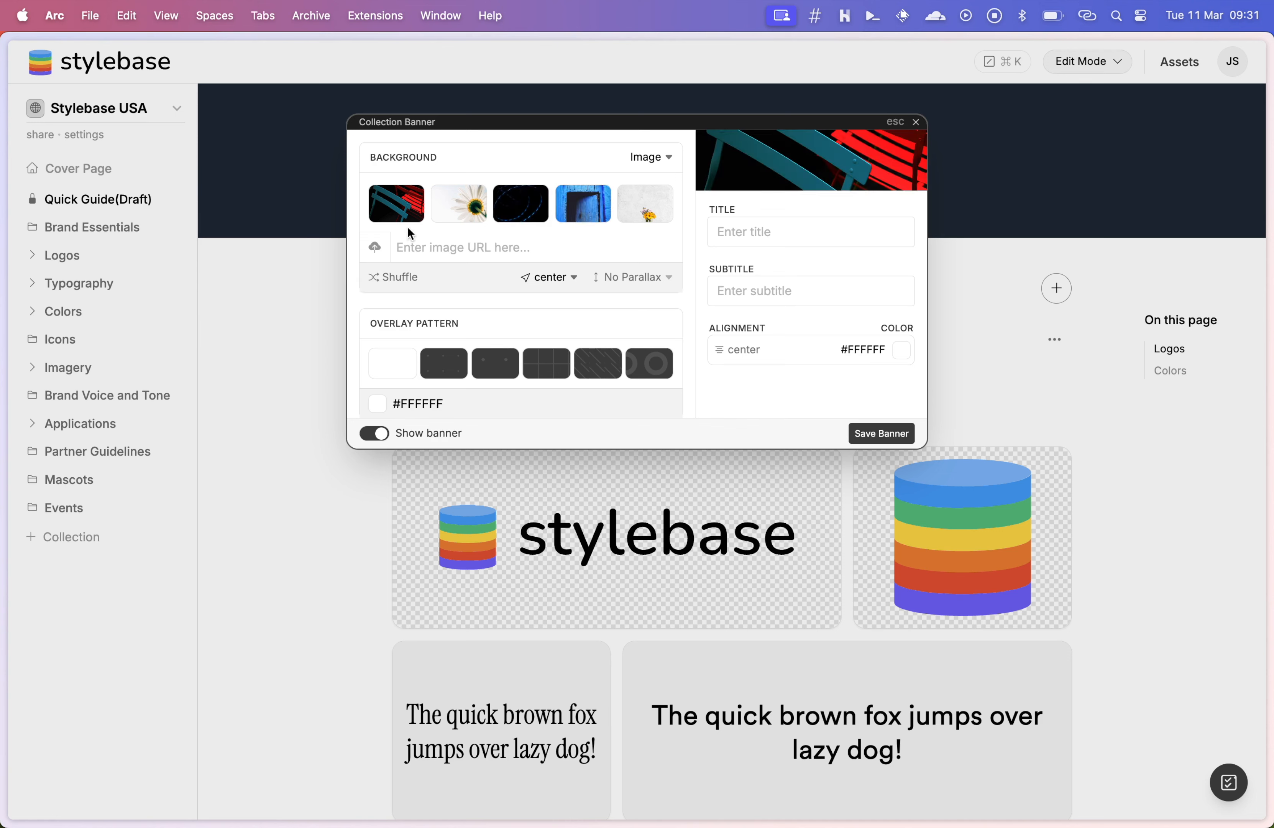
click(412, 246)
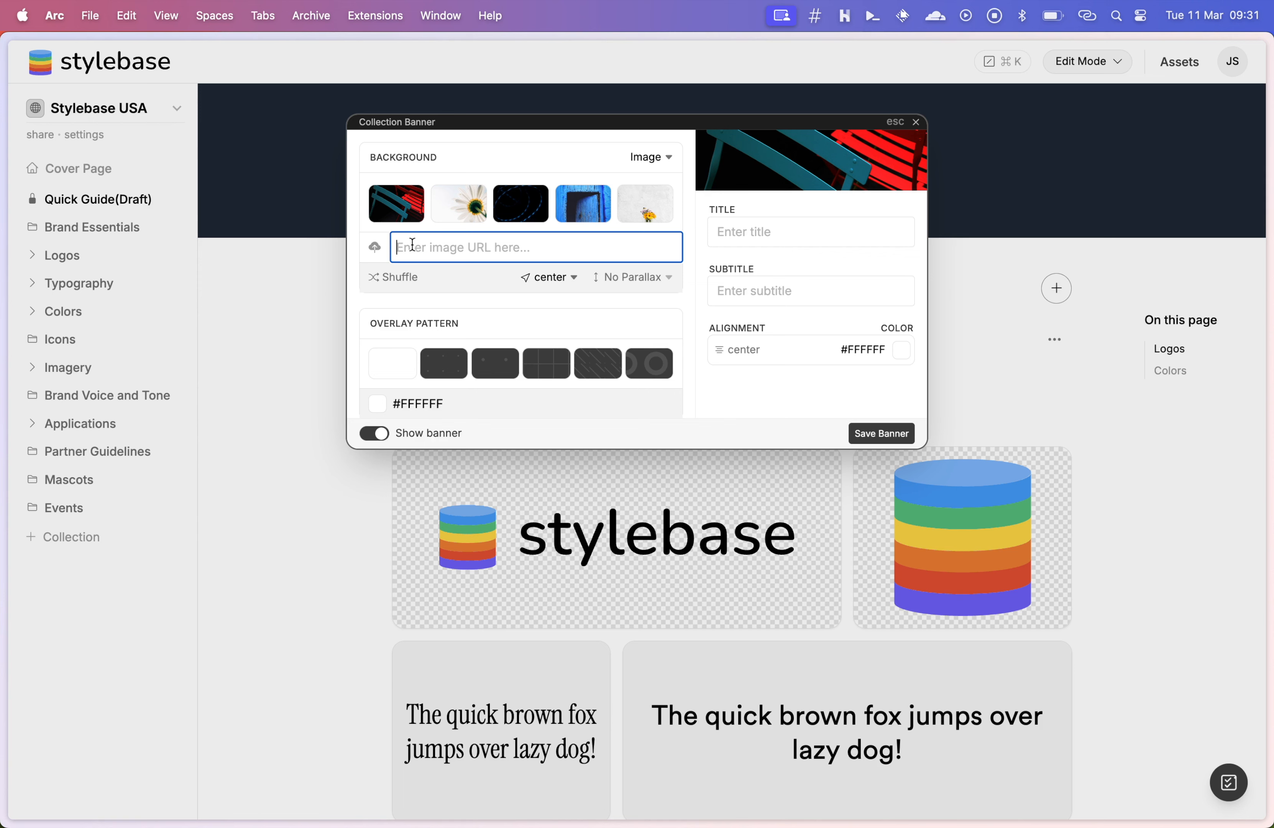
key(super+v)
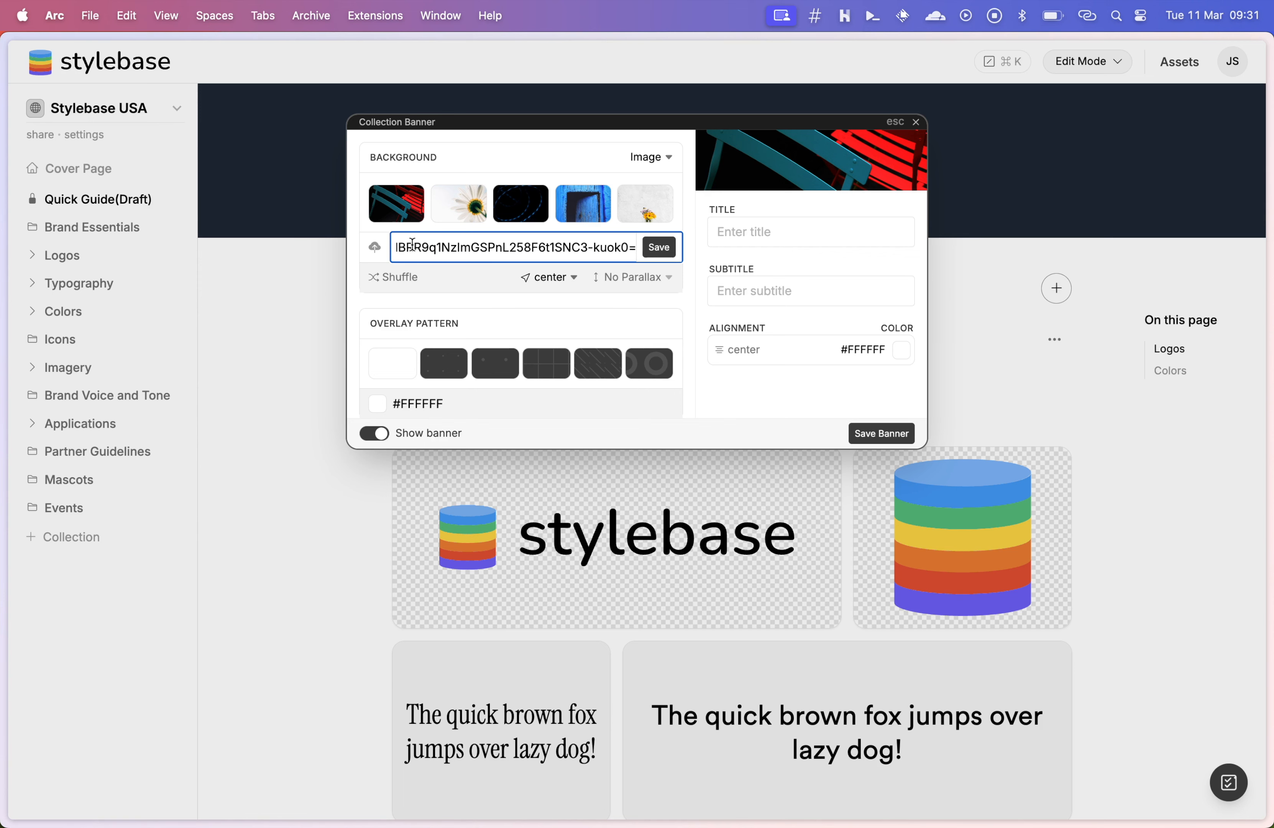
click(652, 247)
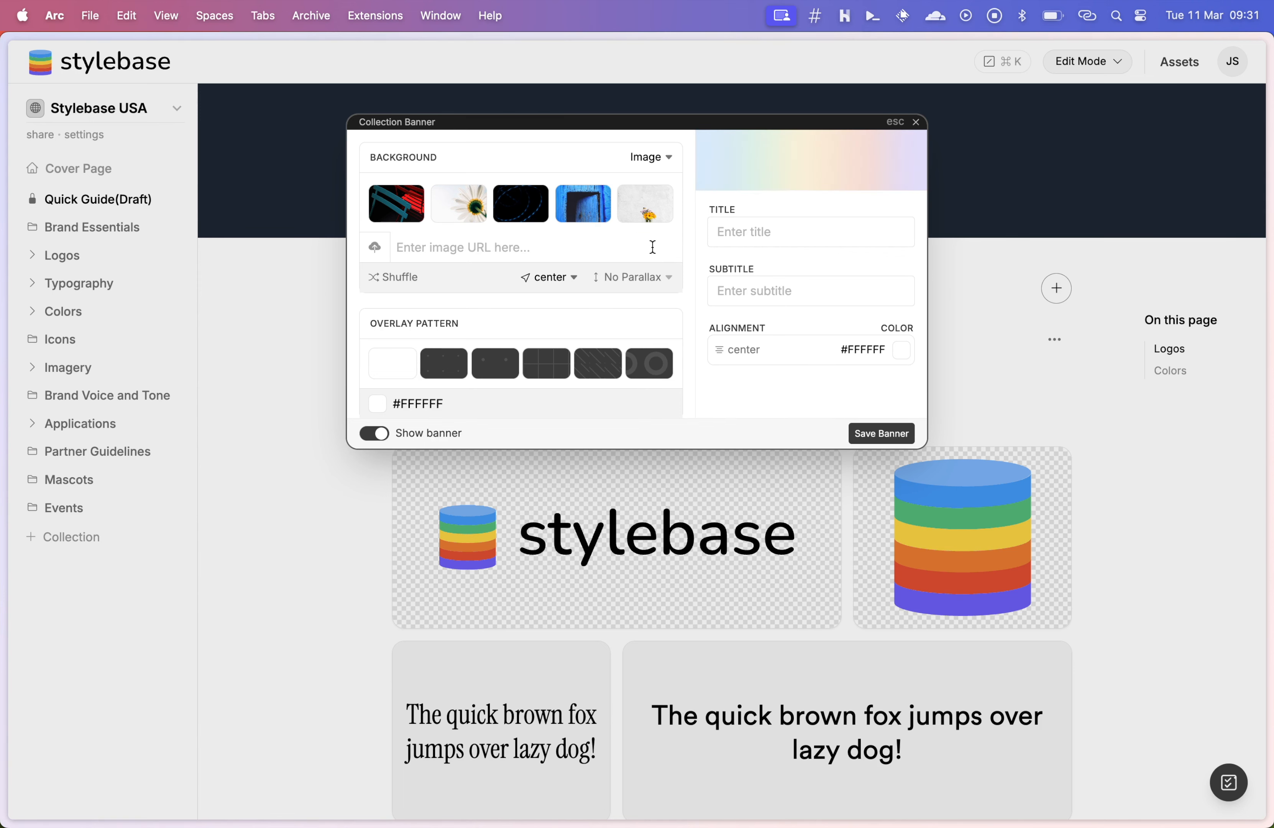
click(891, 433)
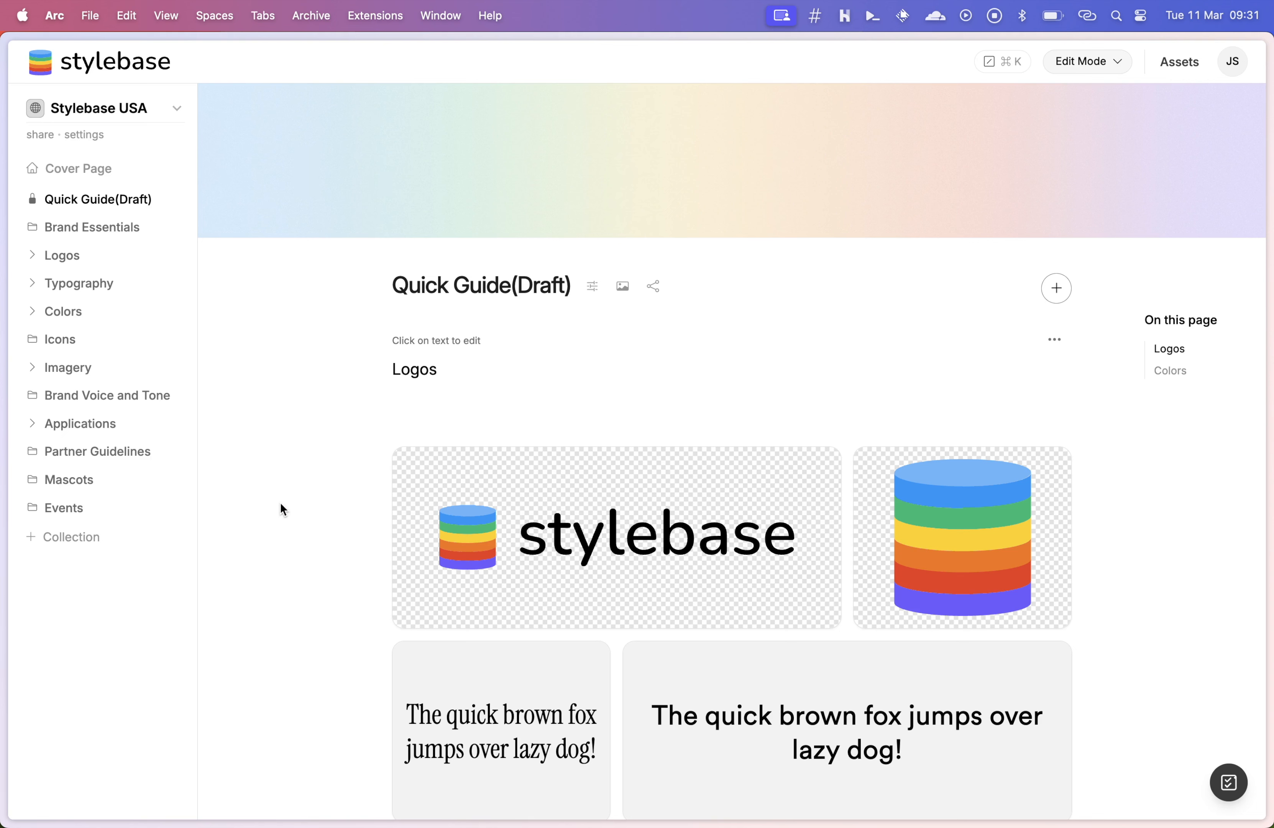
Reopen the collection banner settings and enter "Quick Guide" as the banner title.
click(704, 194)
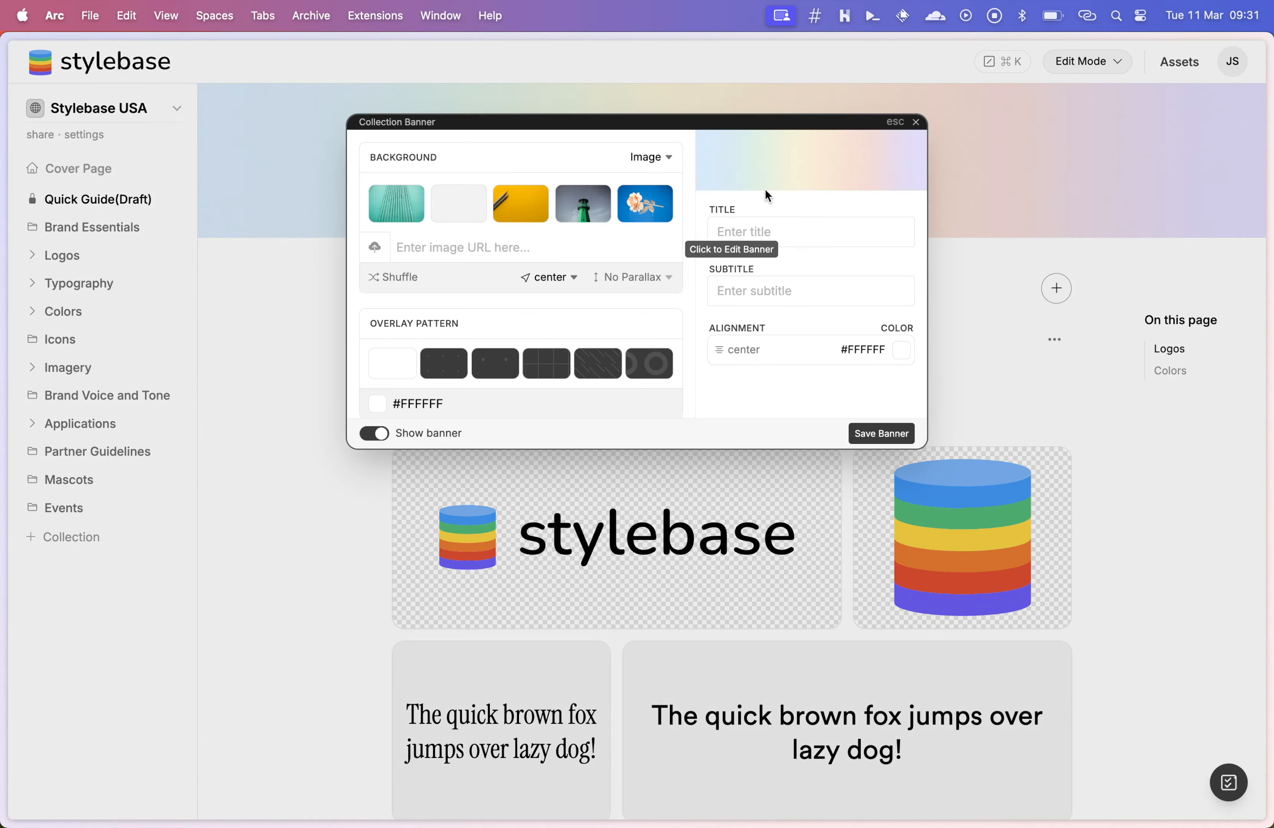
click(751, 238)
text(Quic)
text(Gu)
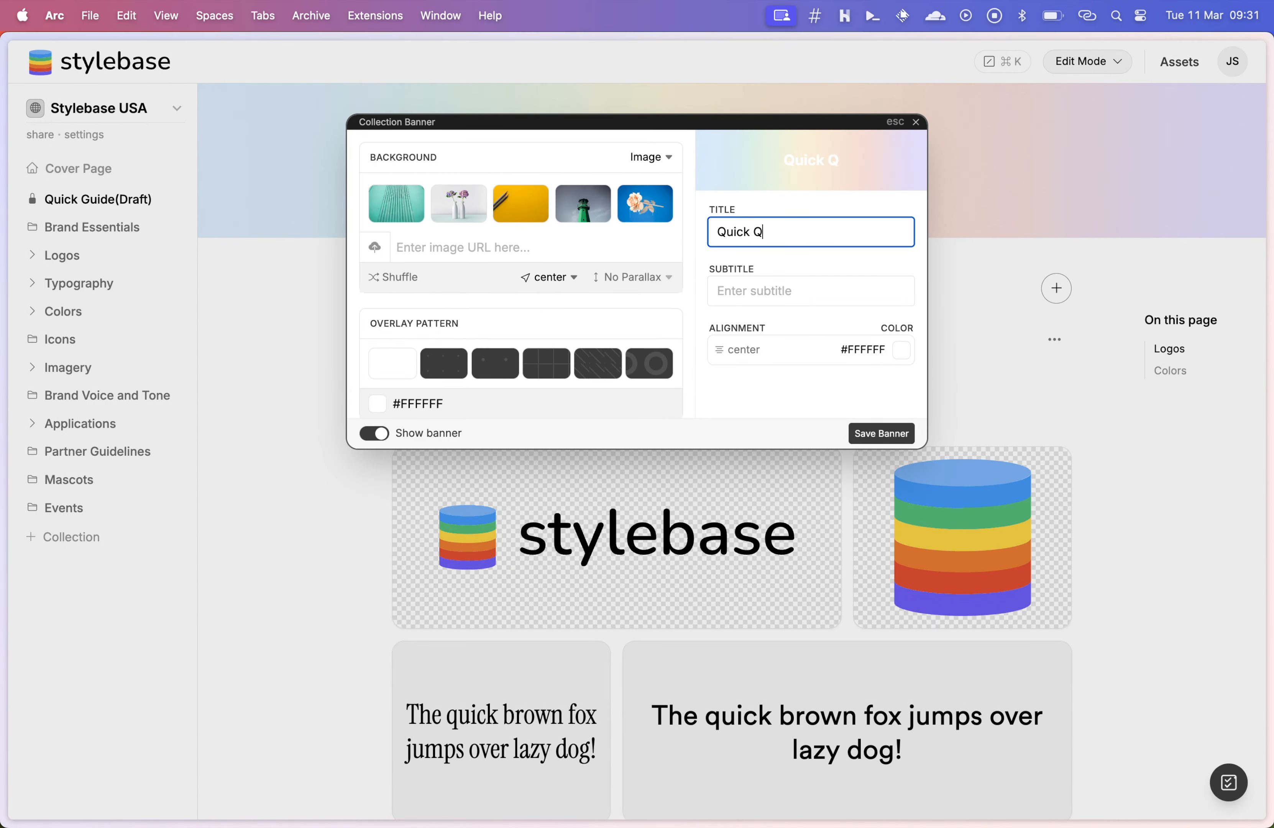
key(BackSpace)
key(BackSpace)
key(BackSpace)
text(Guide)
Set the banner title's text color to black (#000000) and save the banner.
click(905, 348)
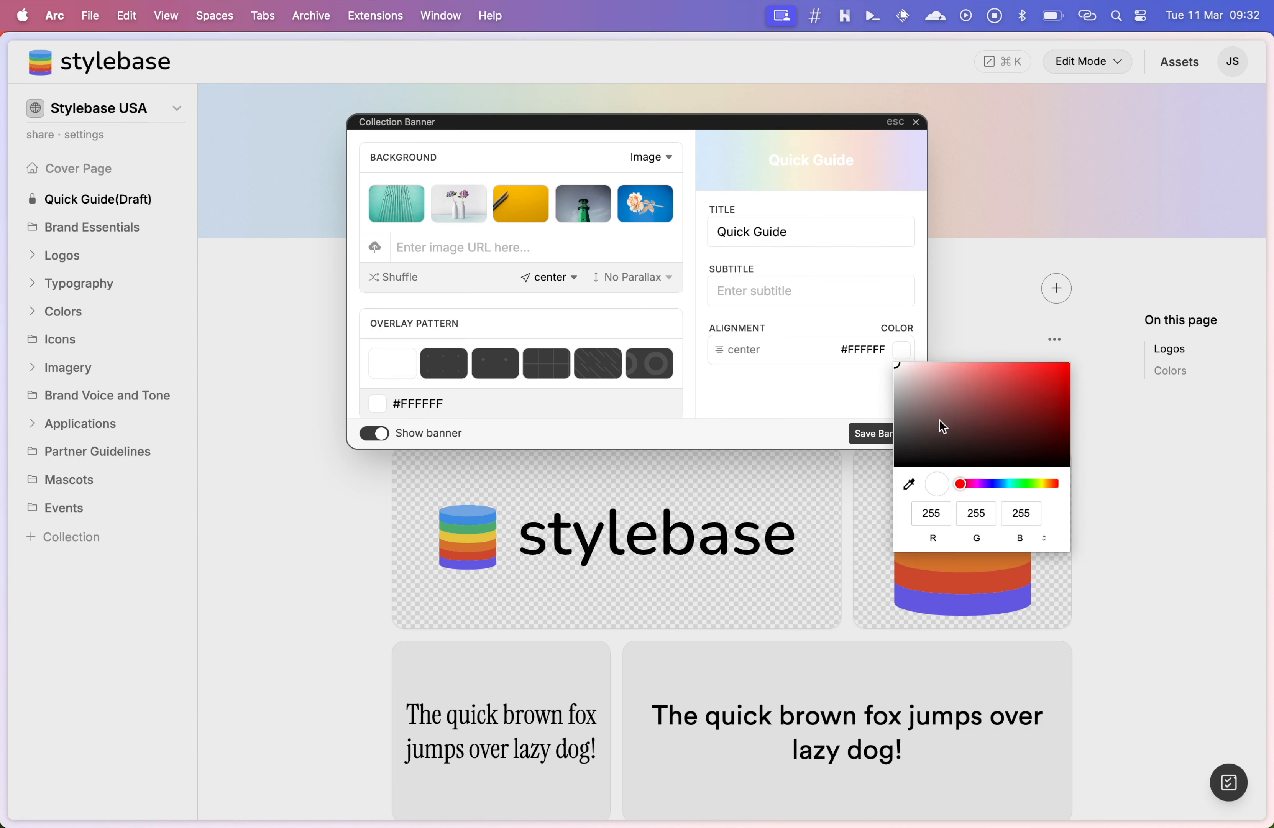
drag(933, 432, 1106, 501)
click(800, 393)
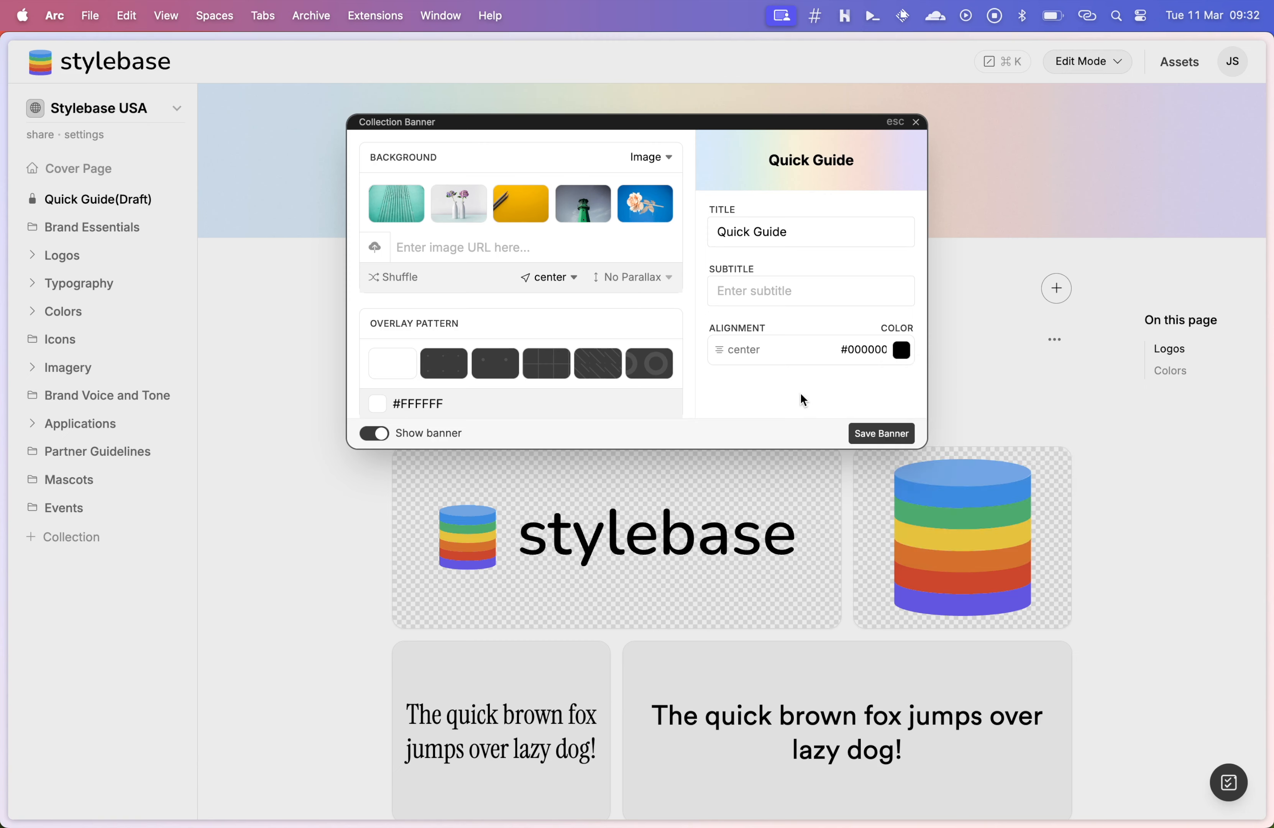
click(873, 433)
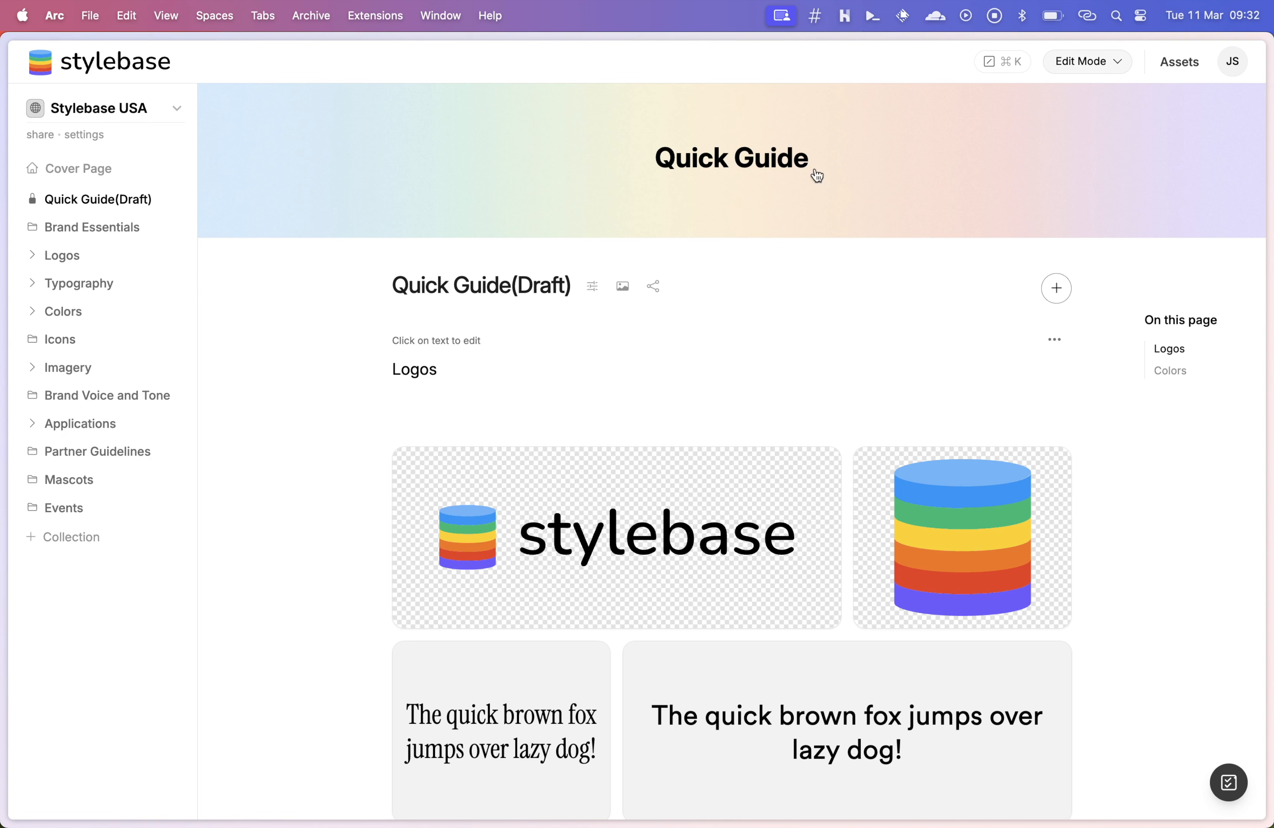
Turn on Hide Title in the collection's customization settings and save the changes.
click(591, 286)
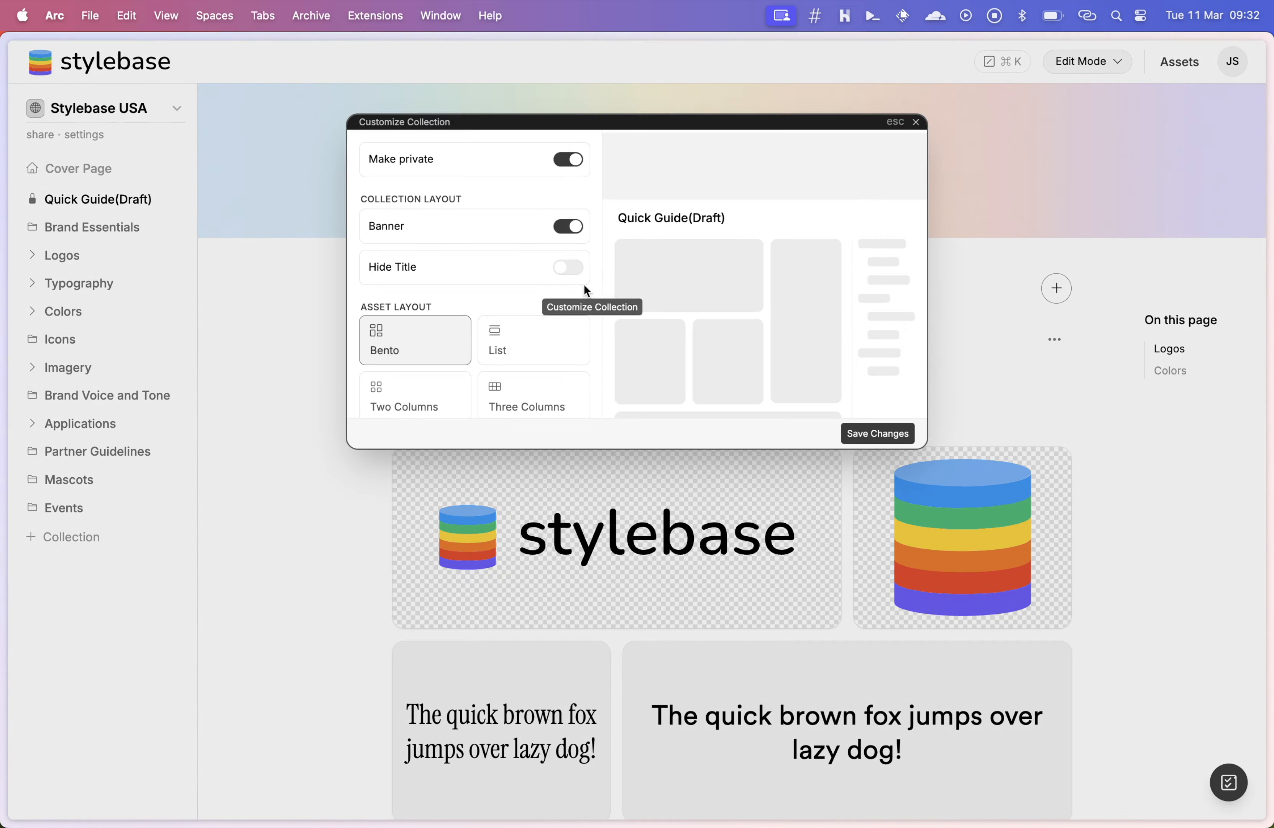
scroll(573, 188, down, 3)
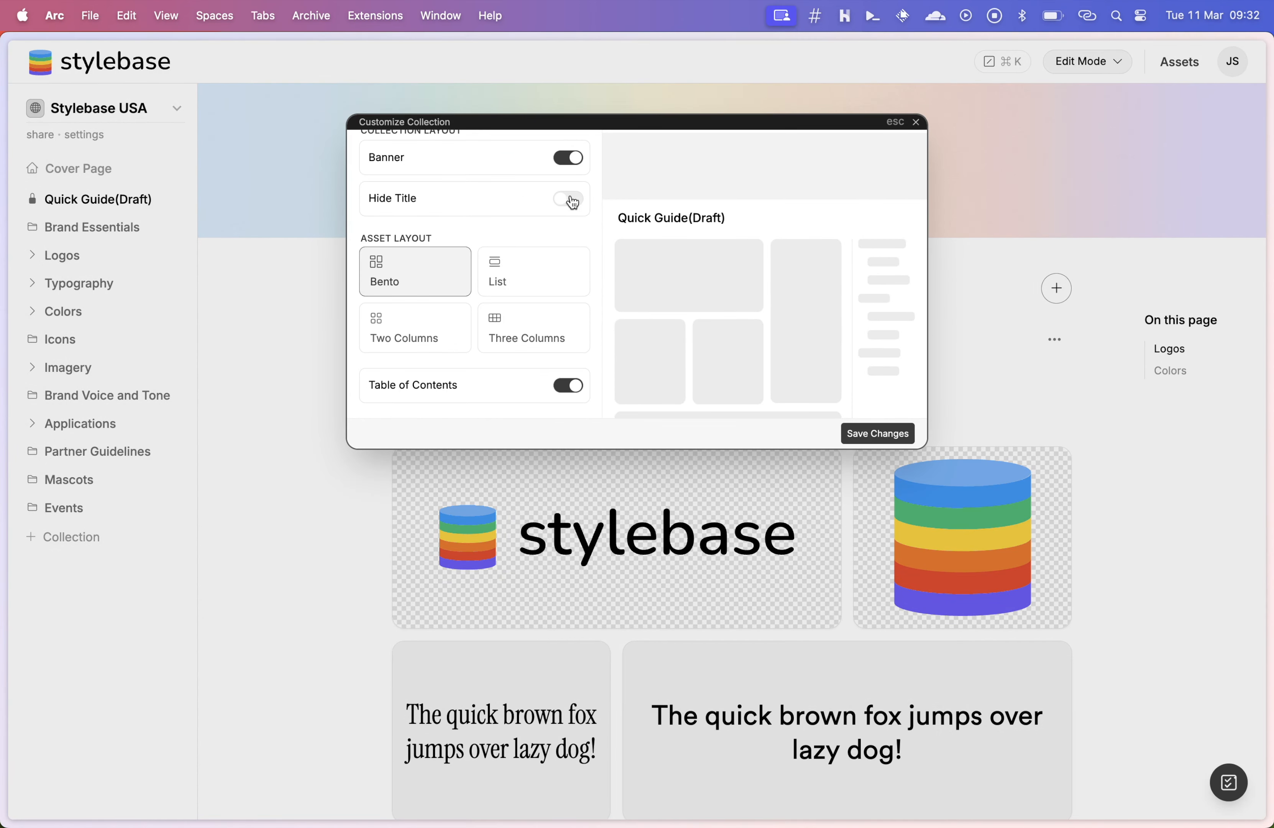
click(567, 198)
click(879, 434)
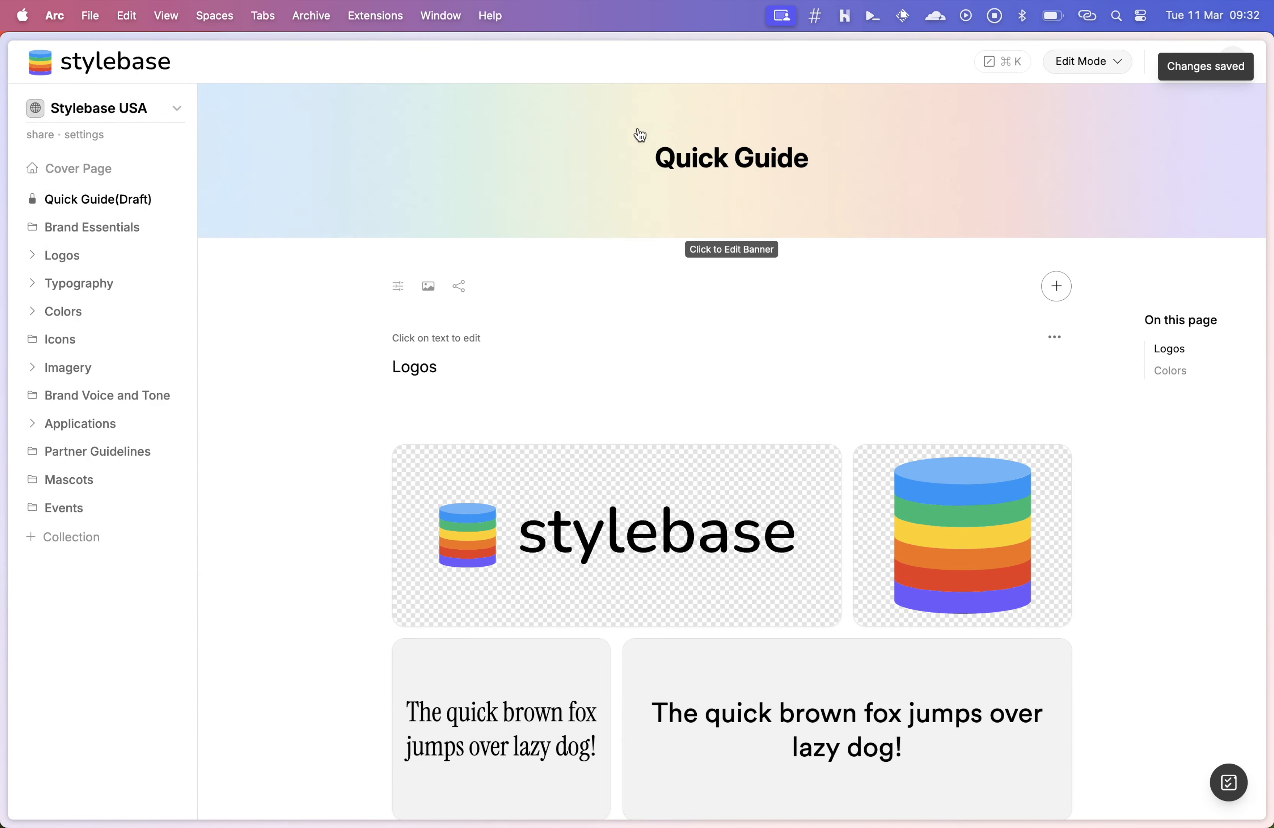